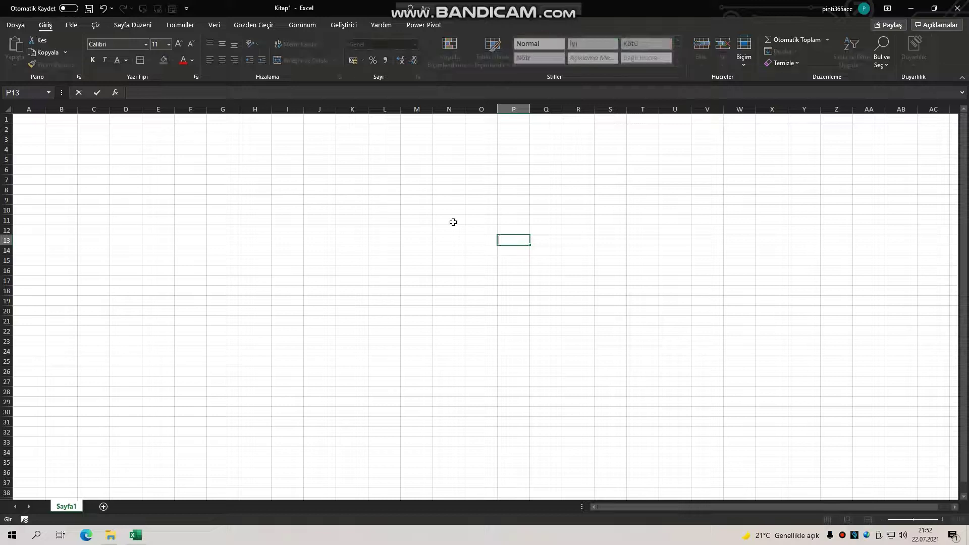
Create a new blank query (Boş Sorgu) via Veri > Verileri Al > Diğer Kaynaklardan
click(453, 222)
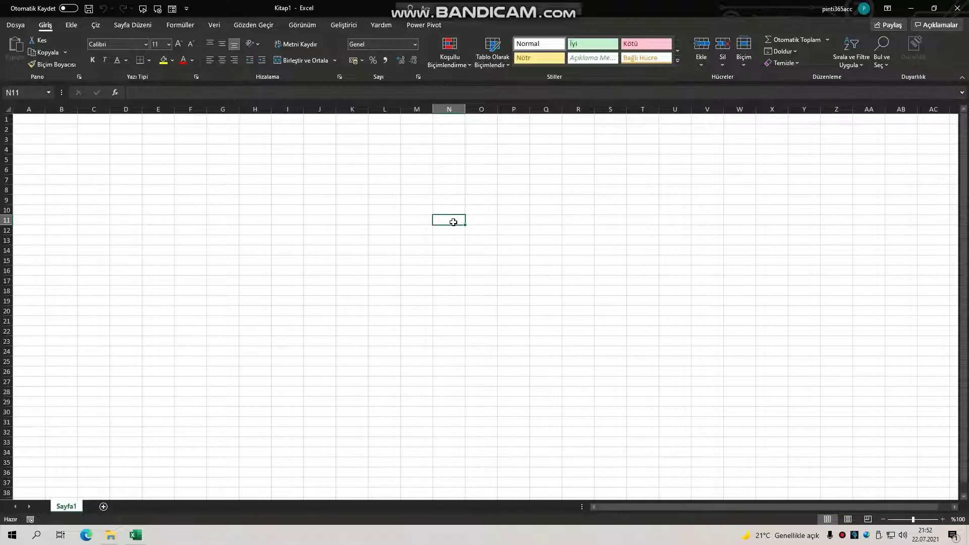
click(214, 25)
click(13, 65)
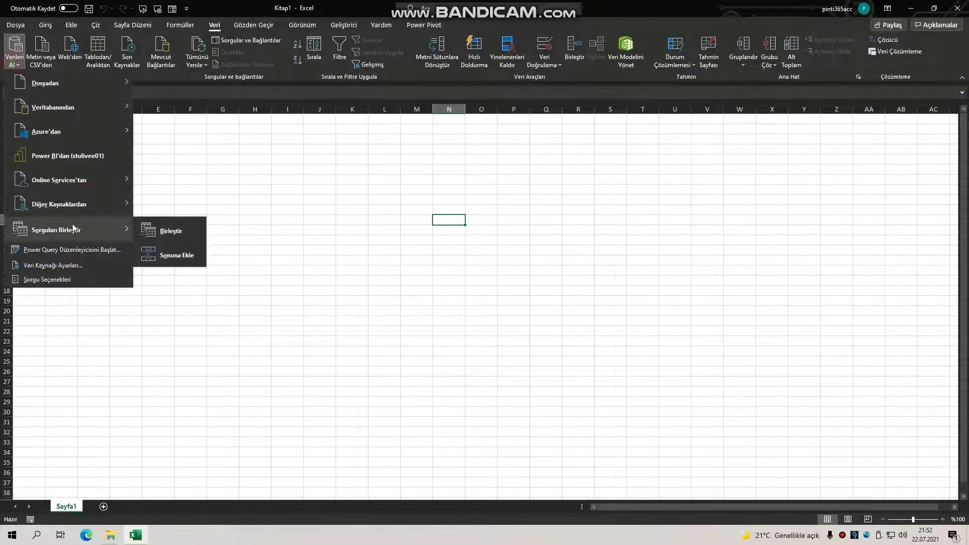
mouse_move(59, 204)
click(174, 447)
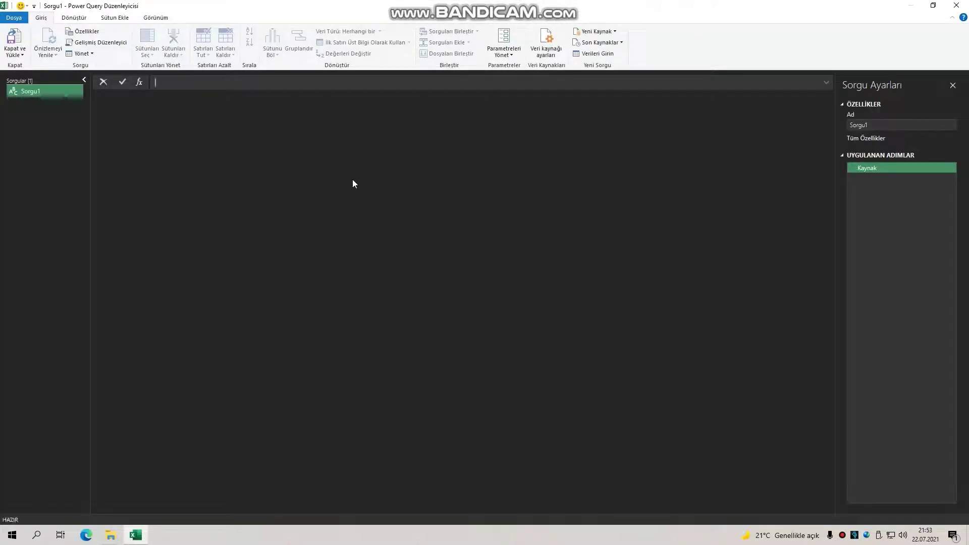
Open the Advanced Editor (Gelişmiş Düzenleyici) and delete the default Kaynak code
click(155, 18)
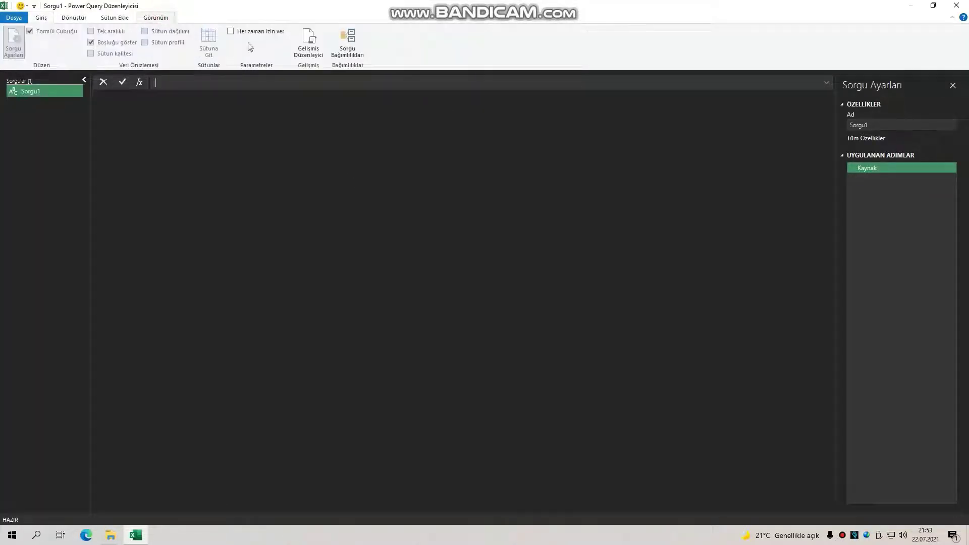
click(315, 46)
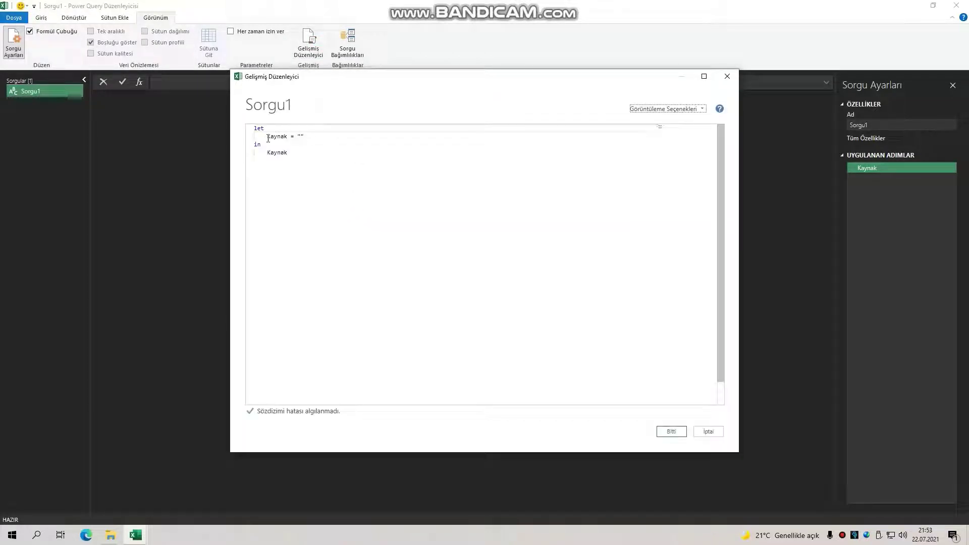
mouse_move(268, 137)
mouse_down()
mouse_move(305, 136)
mouse_move(267, 137)
mouse_up()
key(Delete)
double_click(278, 152)
key(Delete)
key(Return)
key(Return)
key(Return)
Define x = Date.FromText("10.12.2021") on the line after let
click(259, 135)
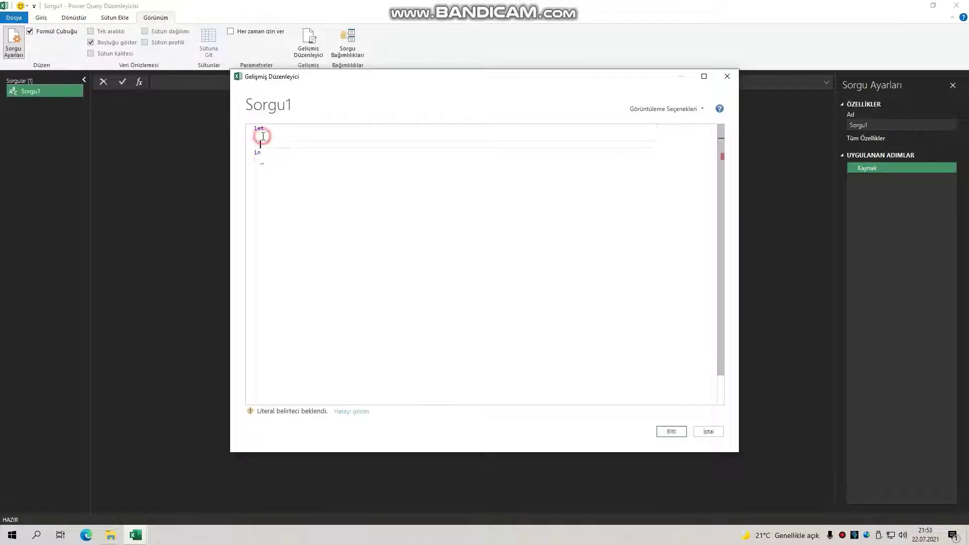
click(263, 144)
text(x)
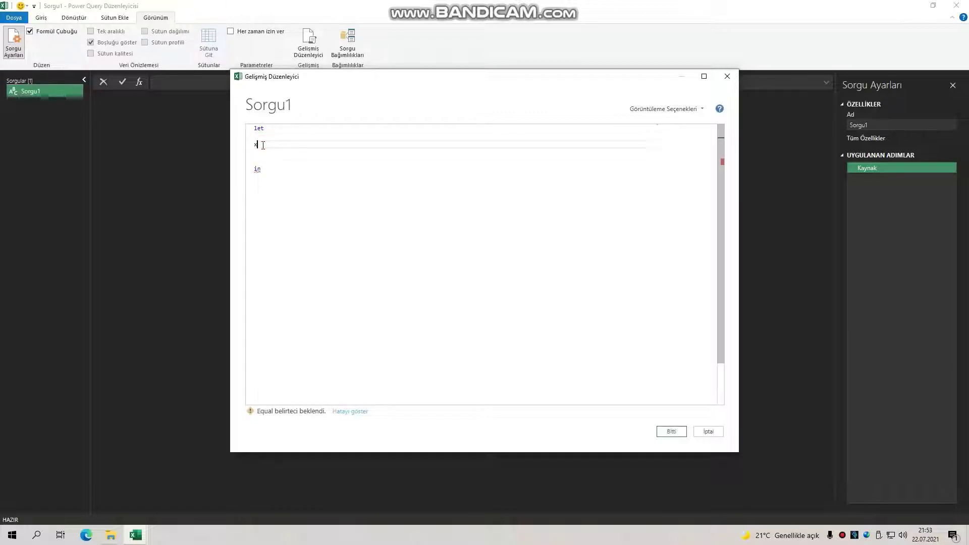
text(=)
text(date)
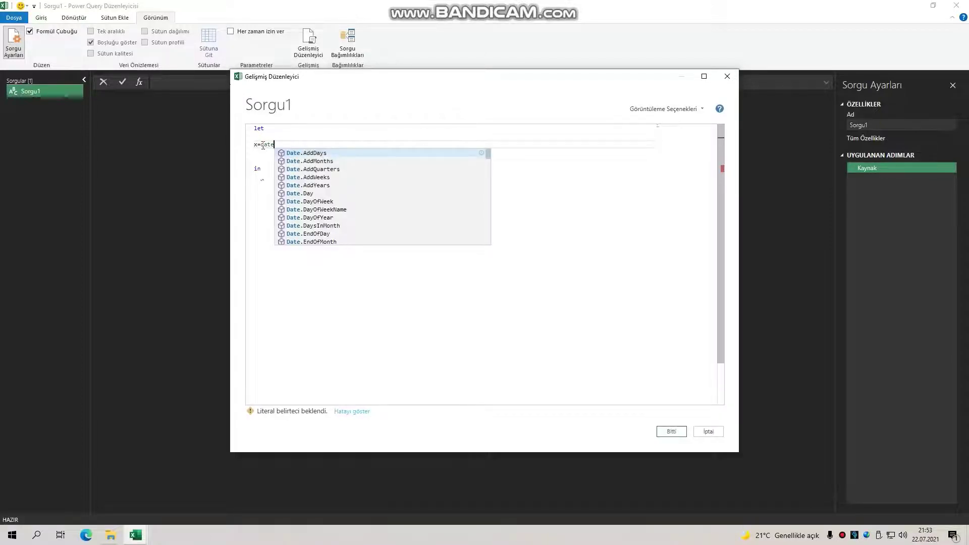
text(.)
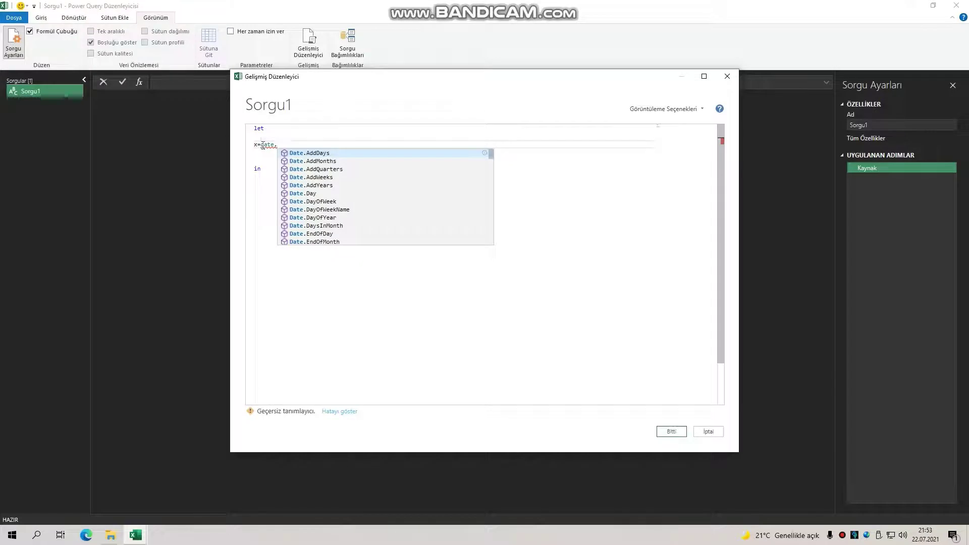
text(from)
key(Down)
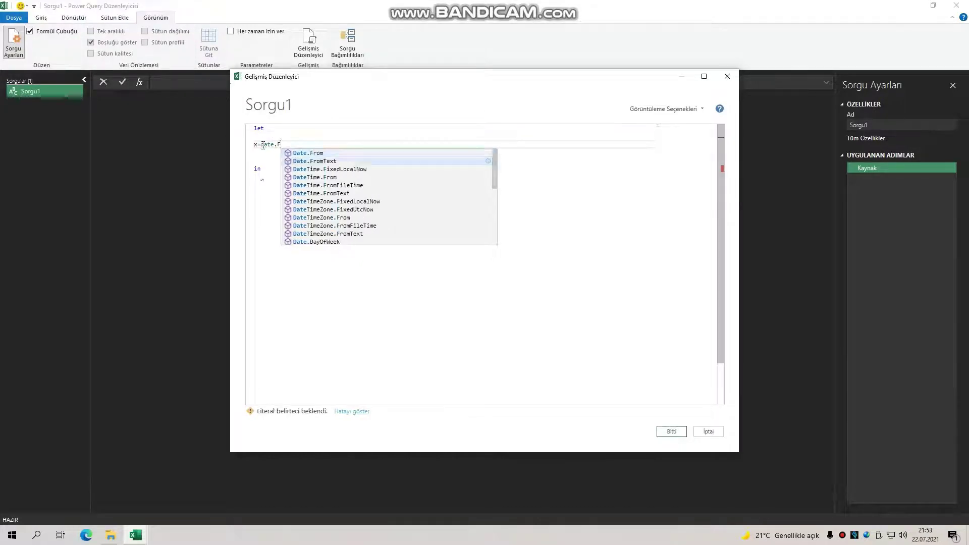
key(Return)
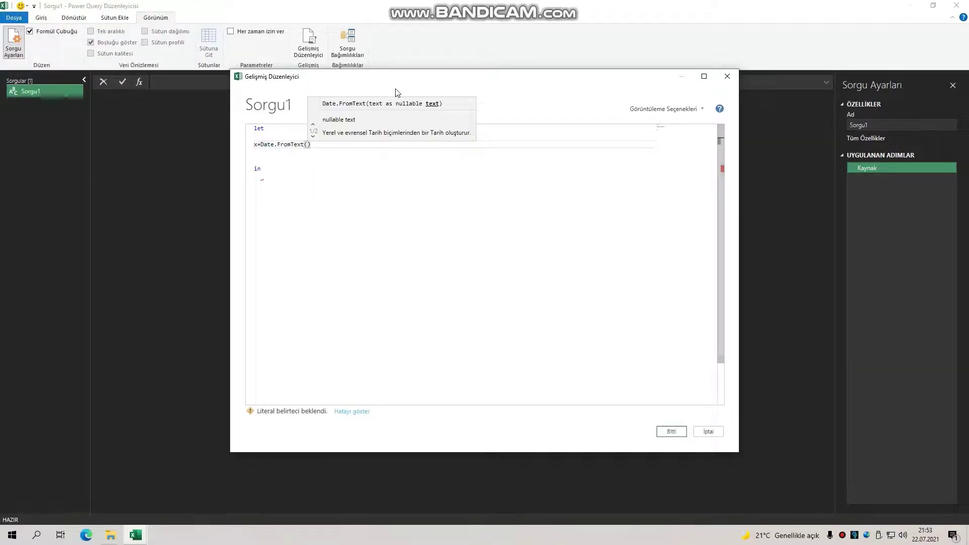
text(")
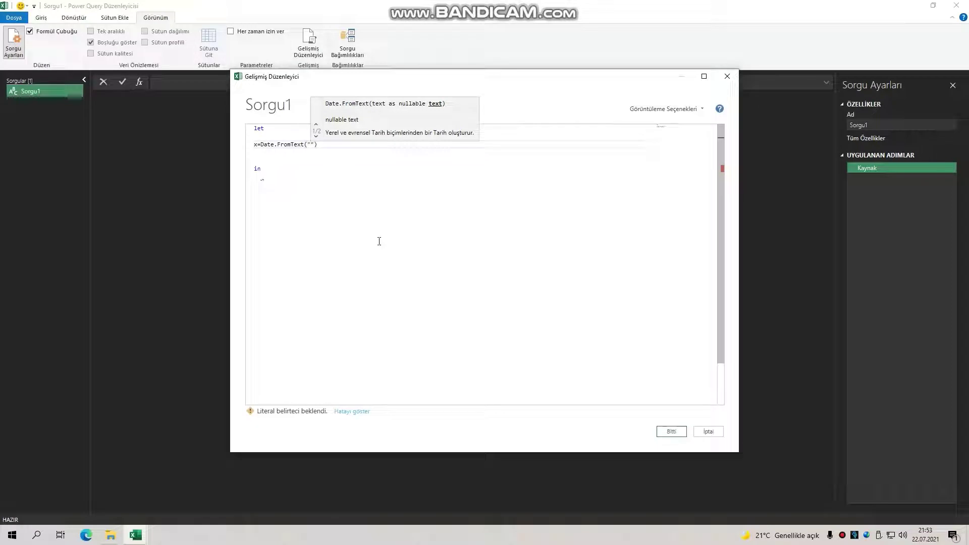
text(10.1)
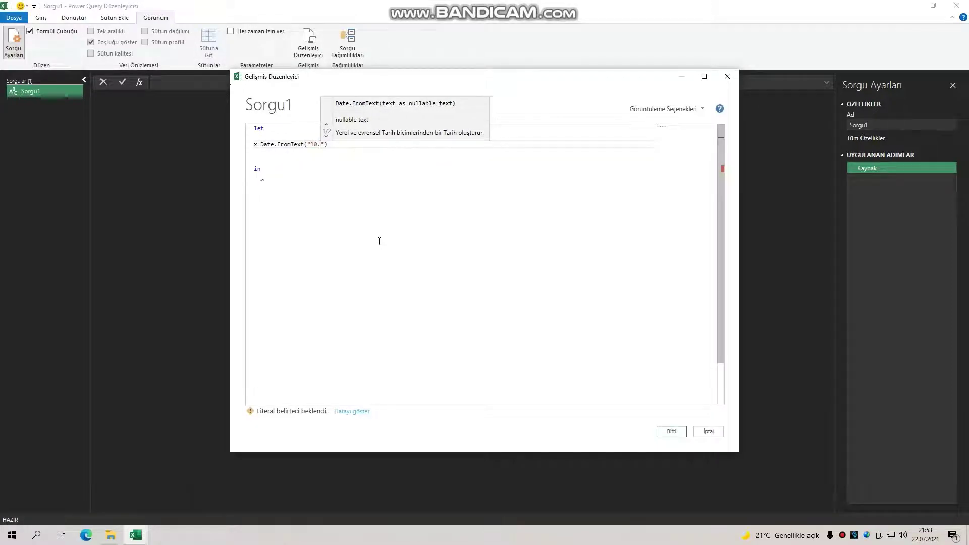
text(2.2021)
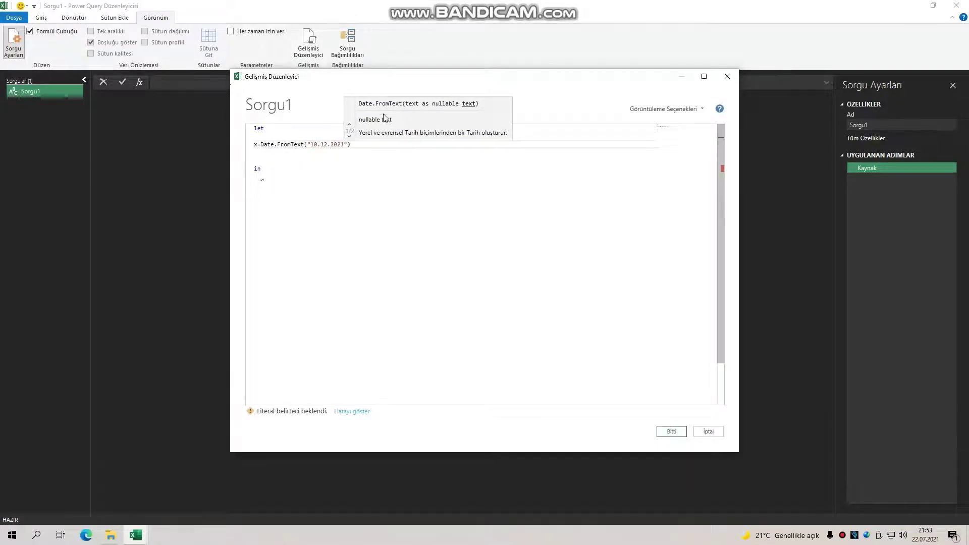
click(360, 148)
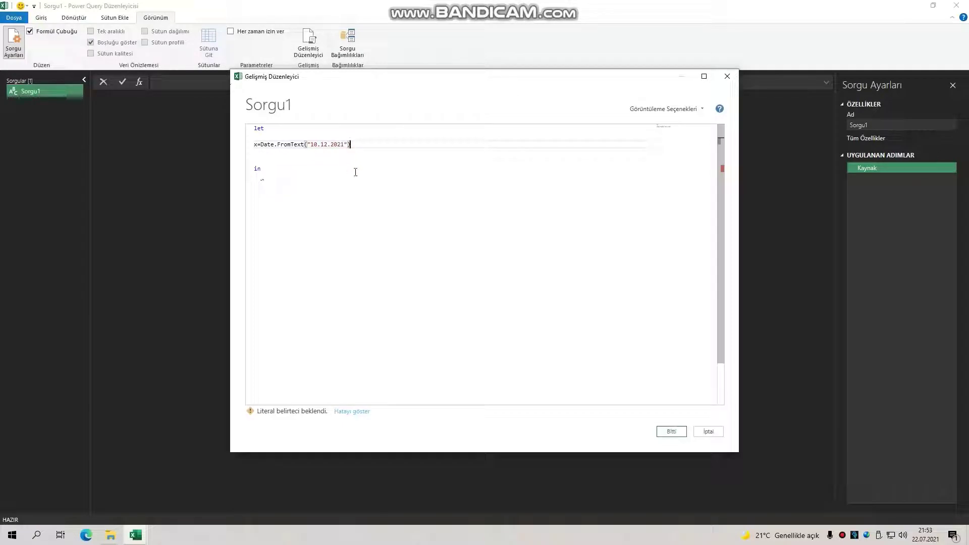
Make the query return x after in and apply the code with Bitti
click(302, 195)
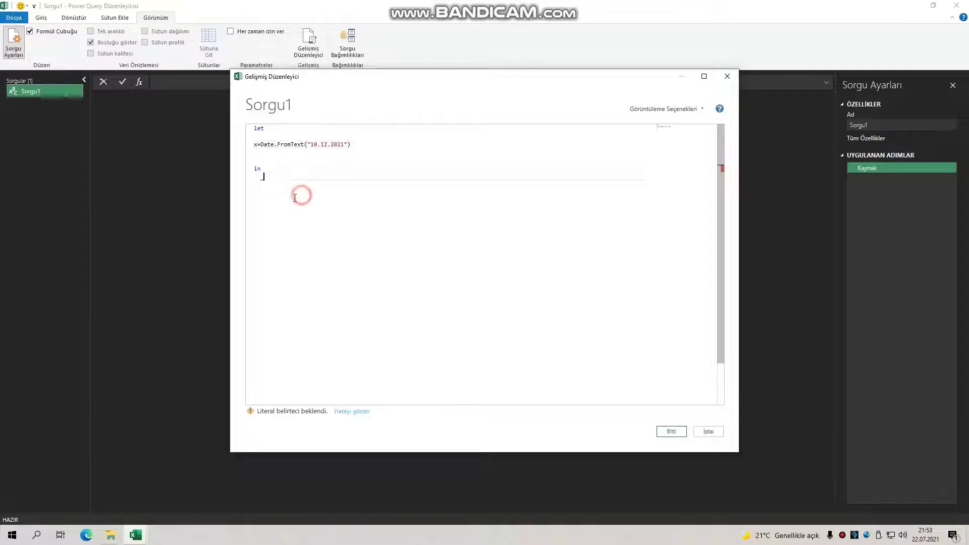
double_click(265, 190)
key(Return)
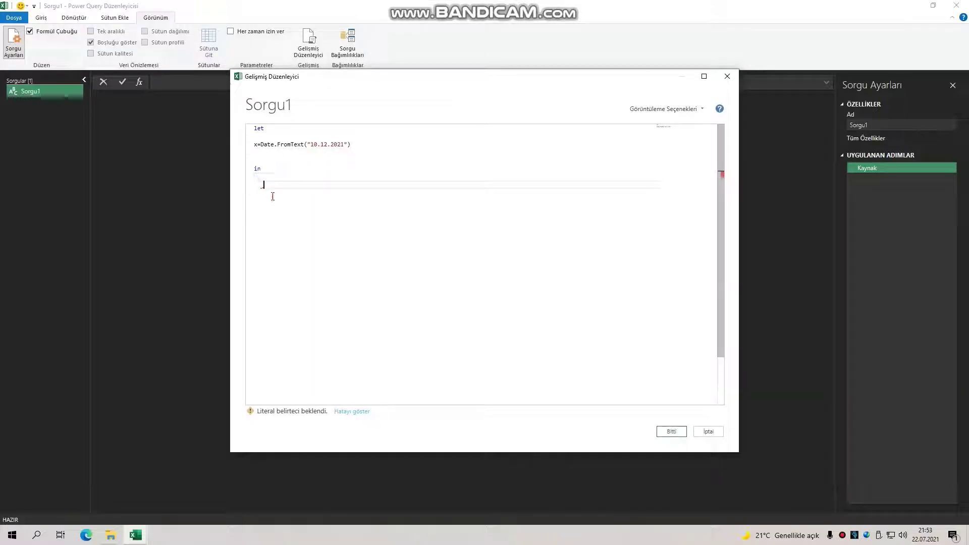
text(x)
click(277, 190)
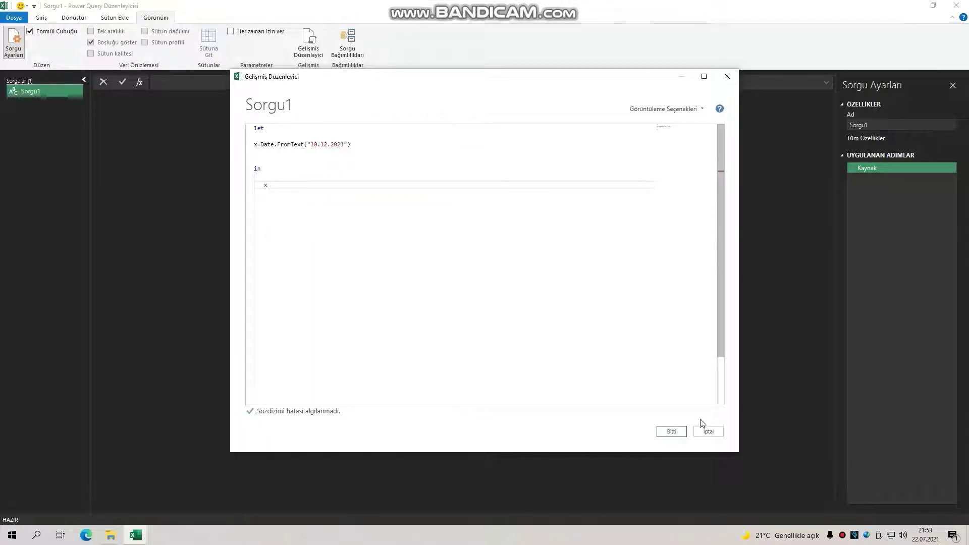
click(669, 432)
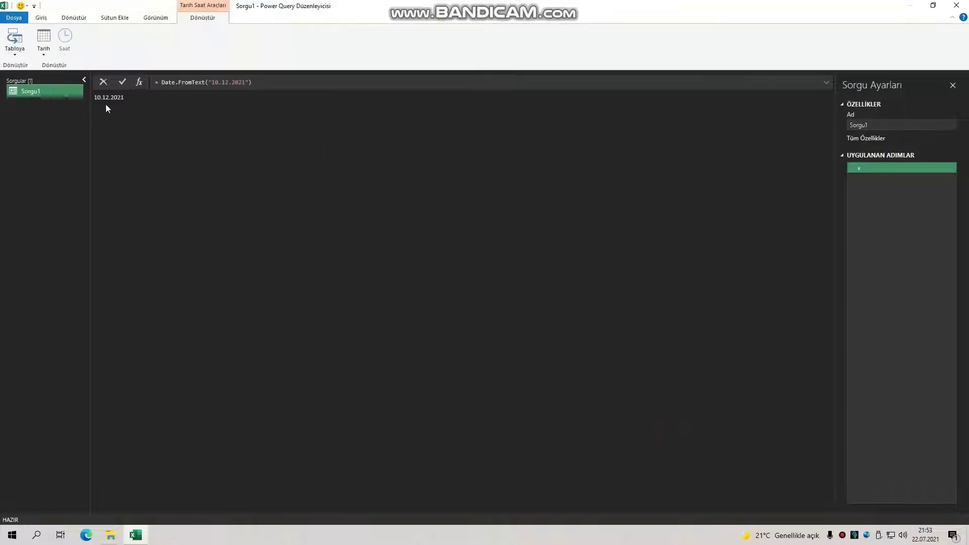
Reopen the Advanced Editor for Sorgu1's code
drag(95, 98, 132, 98)
click(146, 107)
click(156, 17)
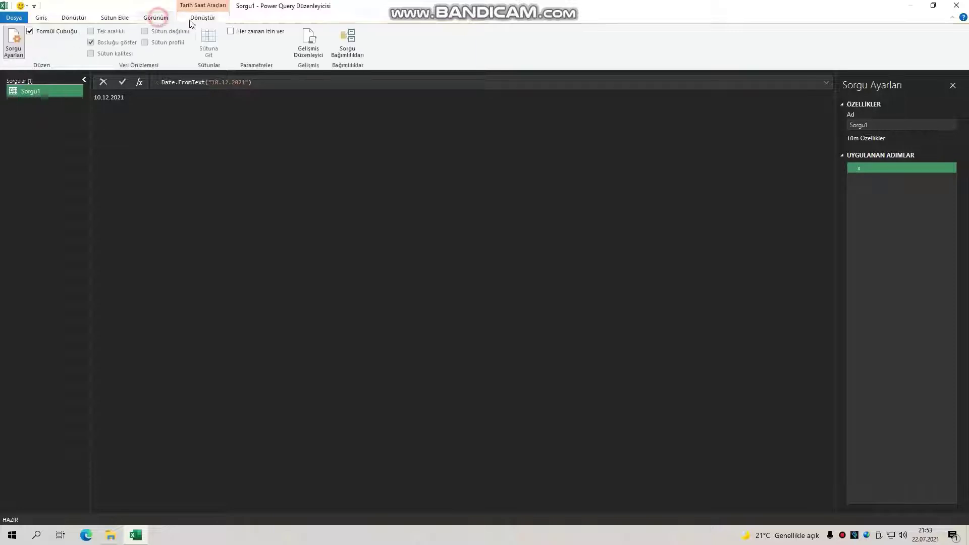
click(309, 40)
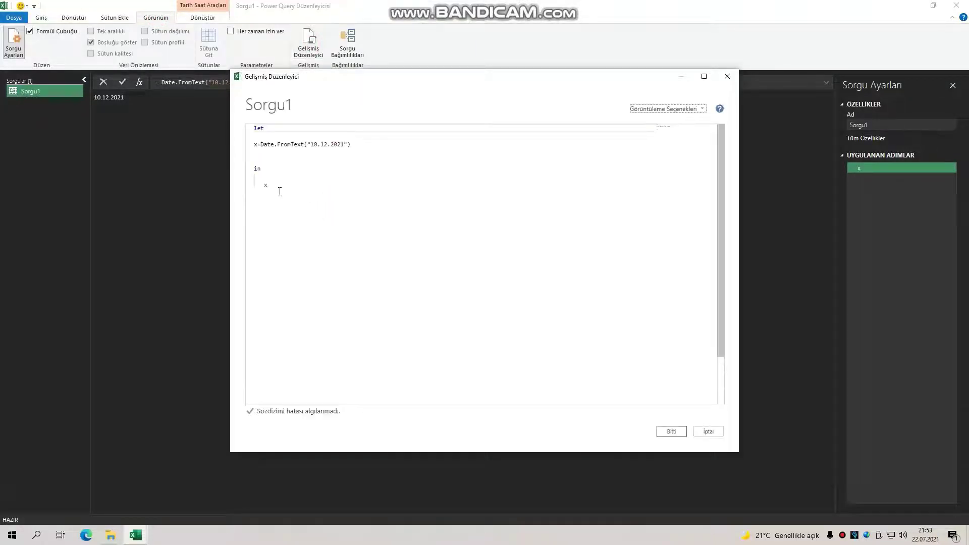
Replace the returned x with Date.AddDays(x,5)
click(265, 185)
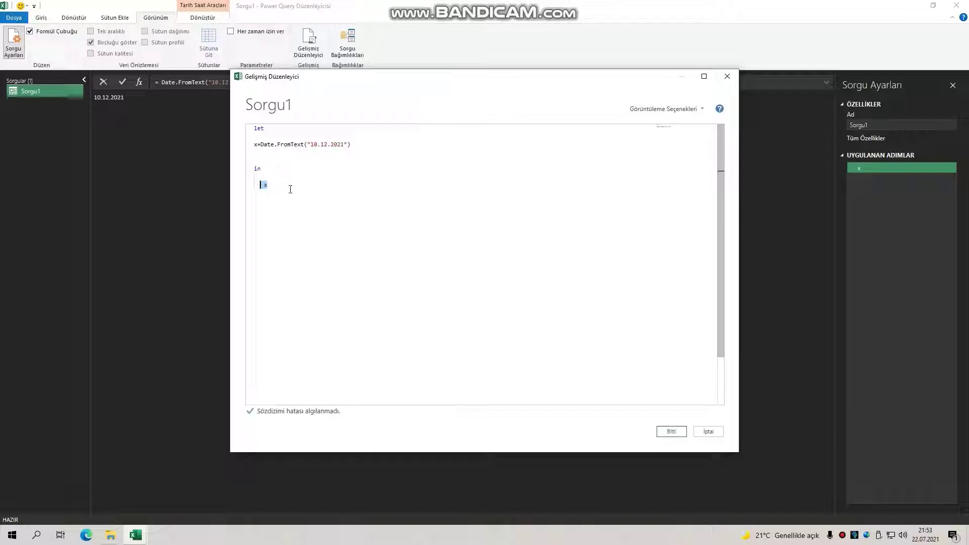
key(BackSpace)
text(date)
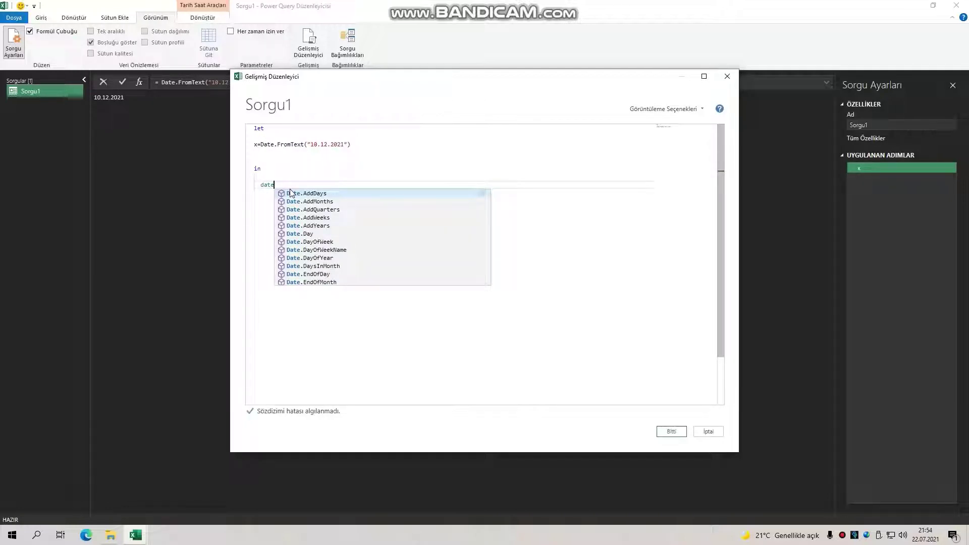
click(291, 193)
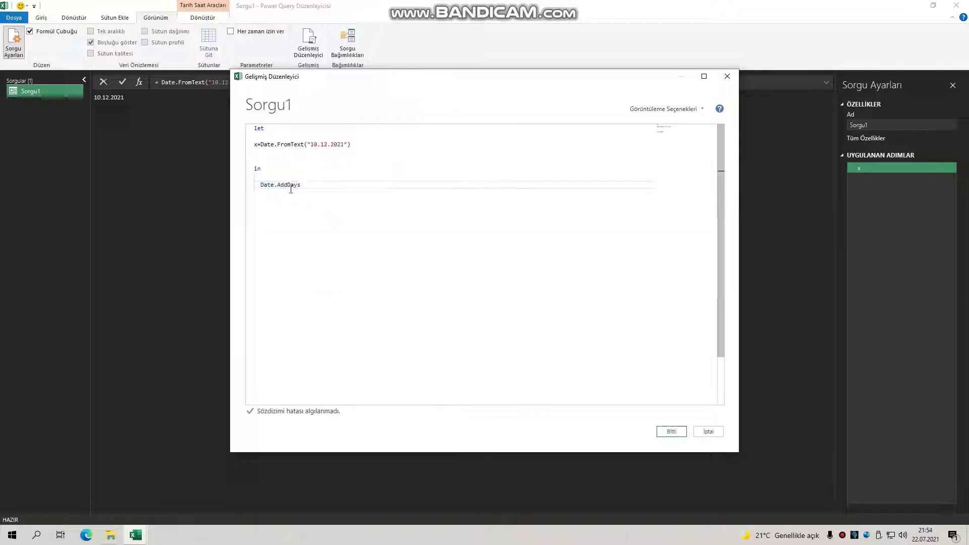
text((x,)
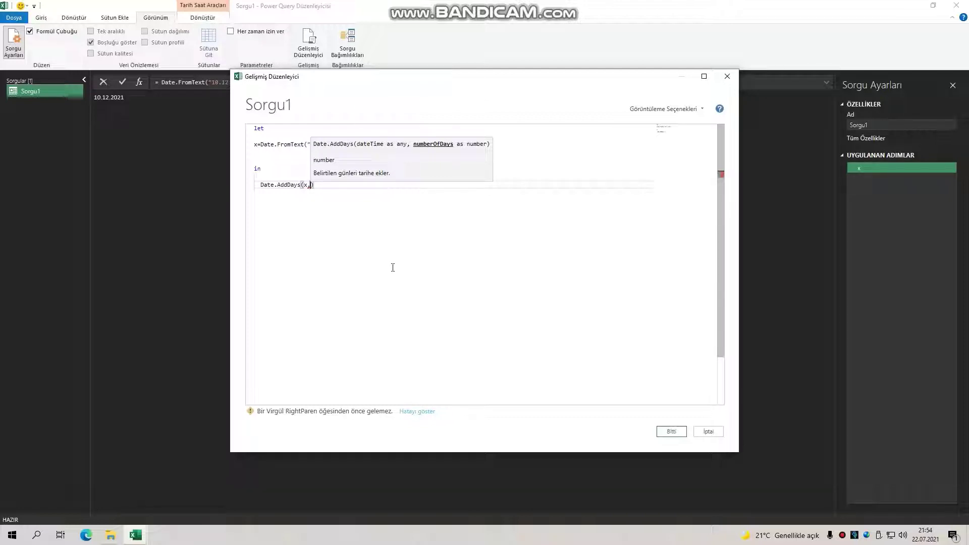
text(5)
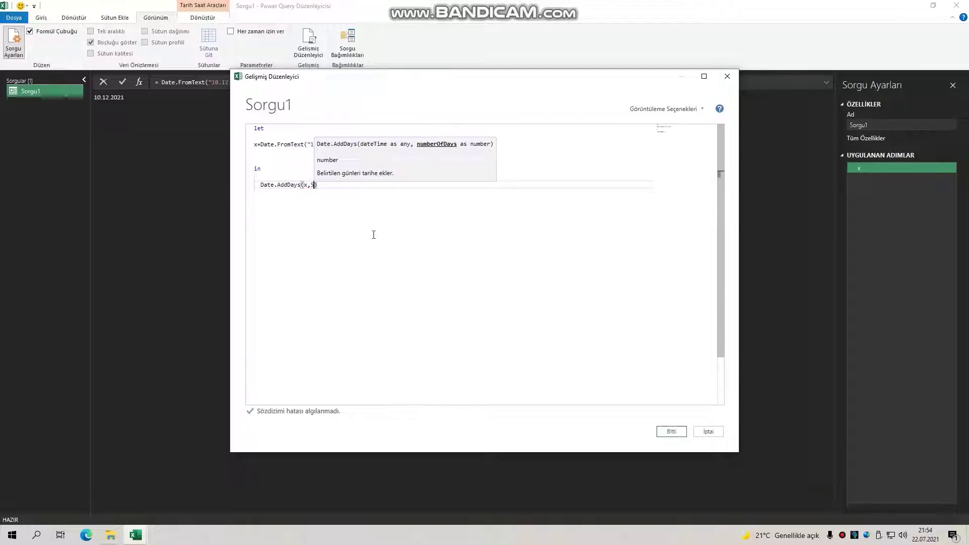
click(330, 184)
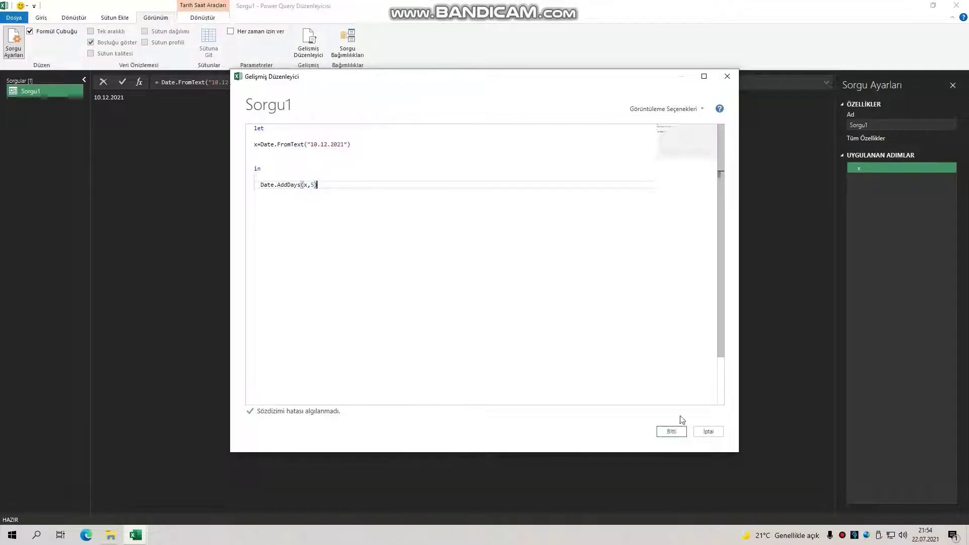
Preview the Date.AddDays result, then change it to Date.AddMonths(x,5) and apply
click(671, 433)
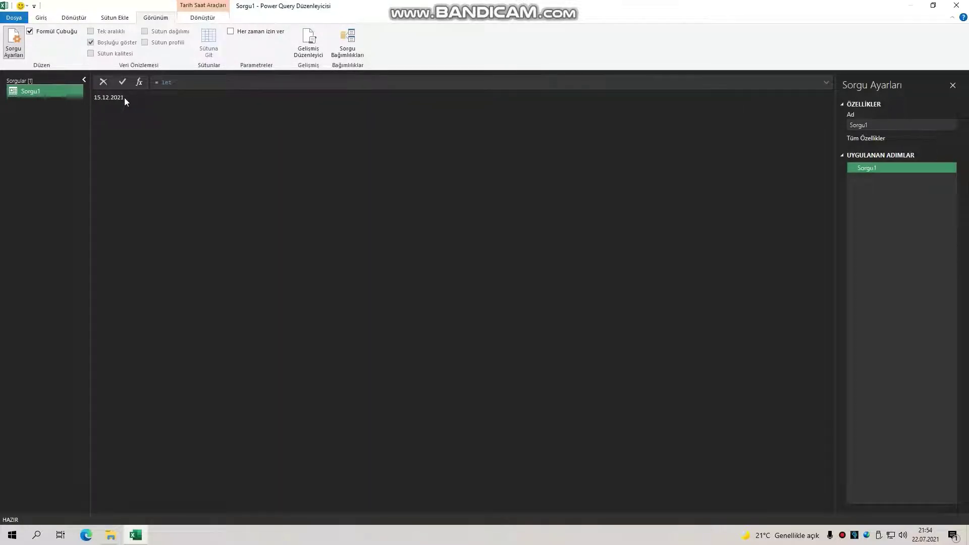
click(309, 43)
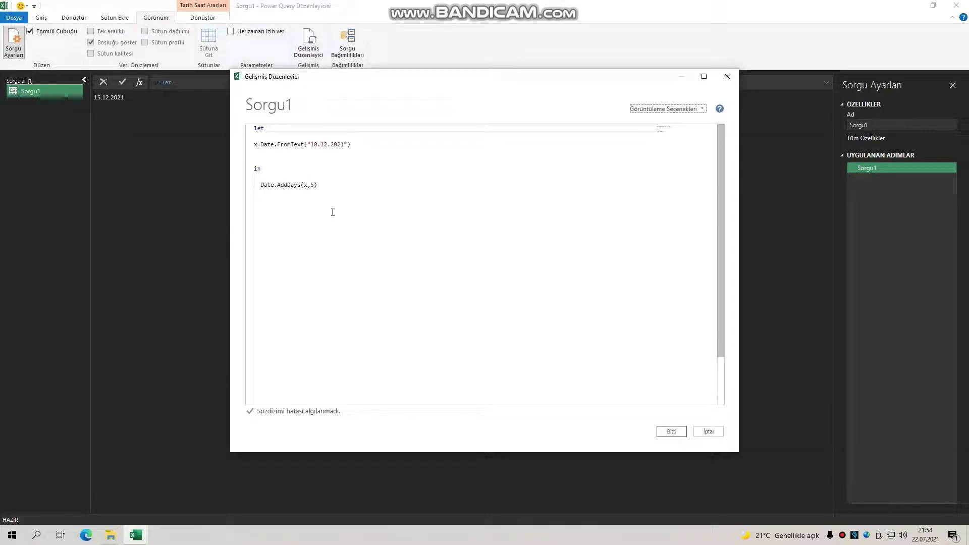
click(299, 186)
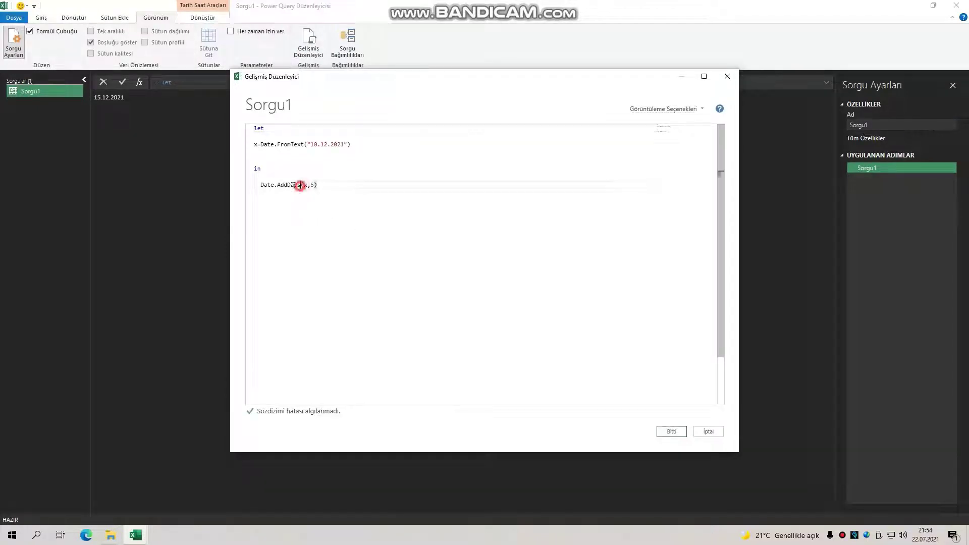
drag(299, 185, 292, 185)
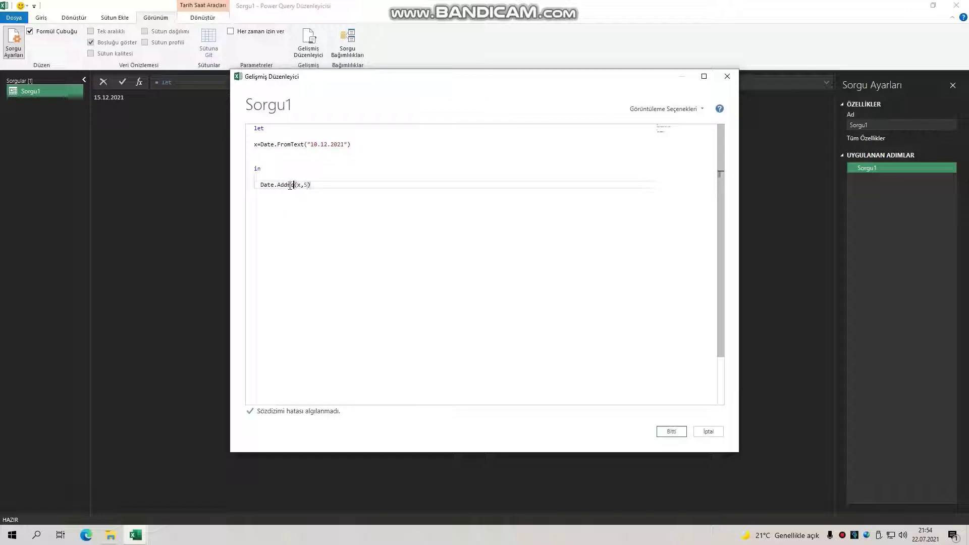
text(M)
key(Tab)
click(342, 184)
click(671, 431)
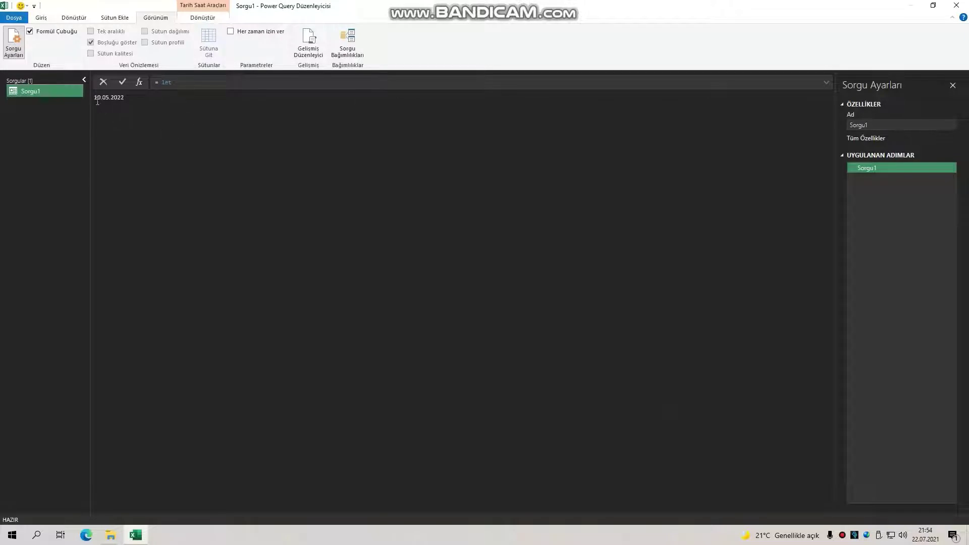
Change the expression to Date.AddQuarters(x,4) and apply it, giving 10.12.2022
click(309, 40)
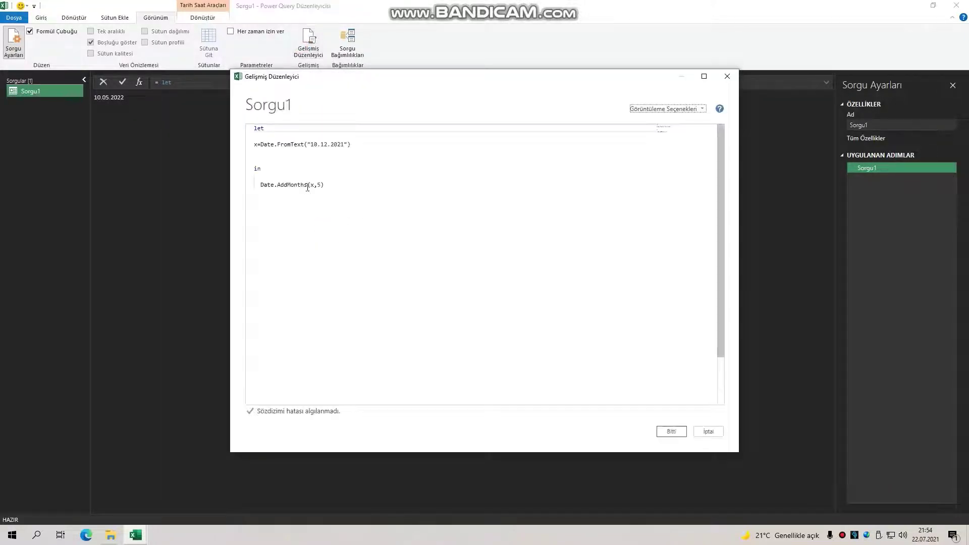
drag(307, 185, 288, 184)
text(d)
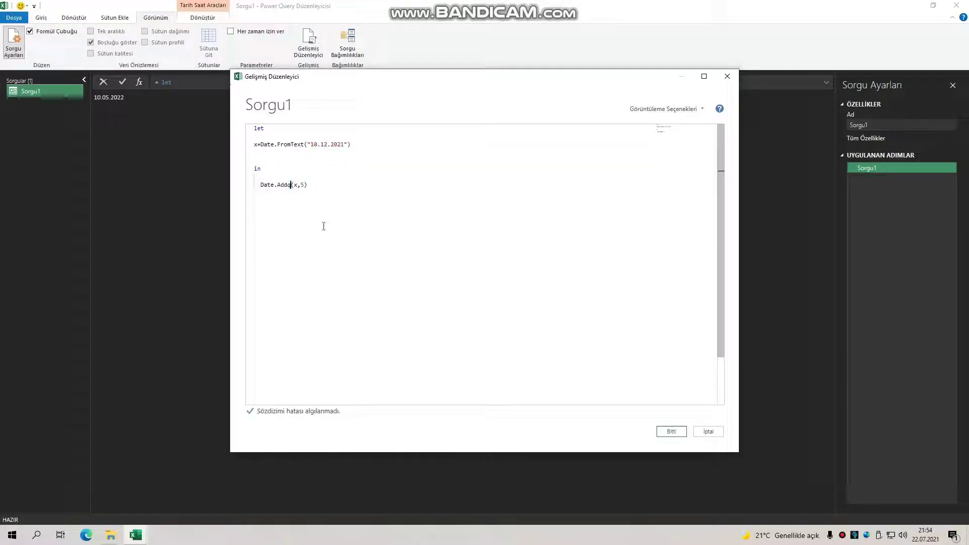
key(Tab)
click(341, 185)
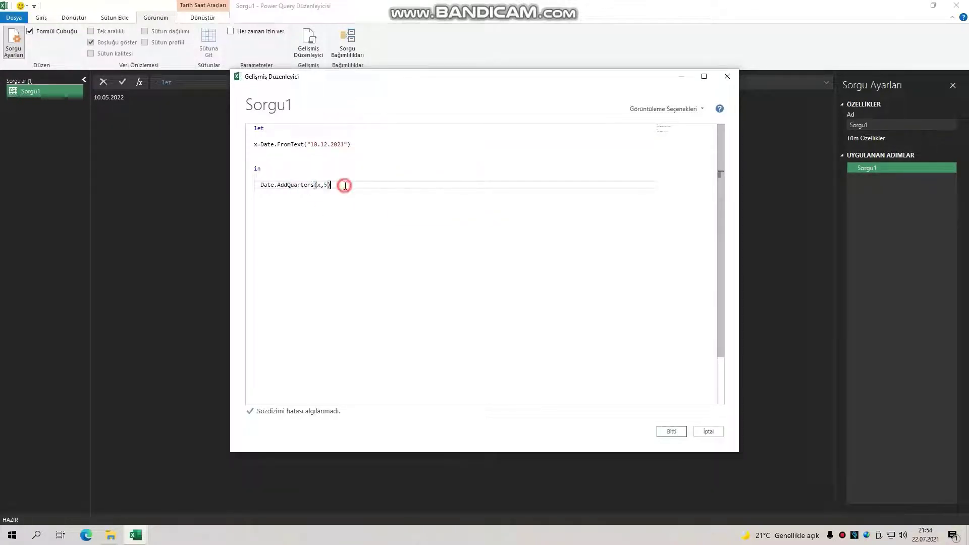
click(328, 185)
key(BackSpace)
text(4)
click(374, 186)
click(675, 433)
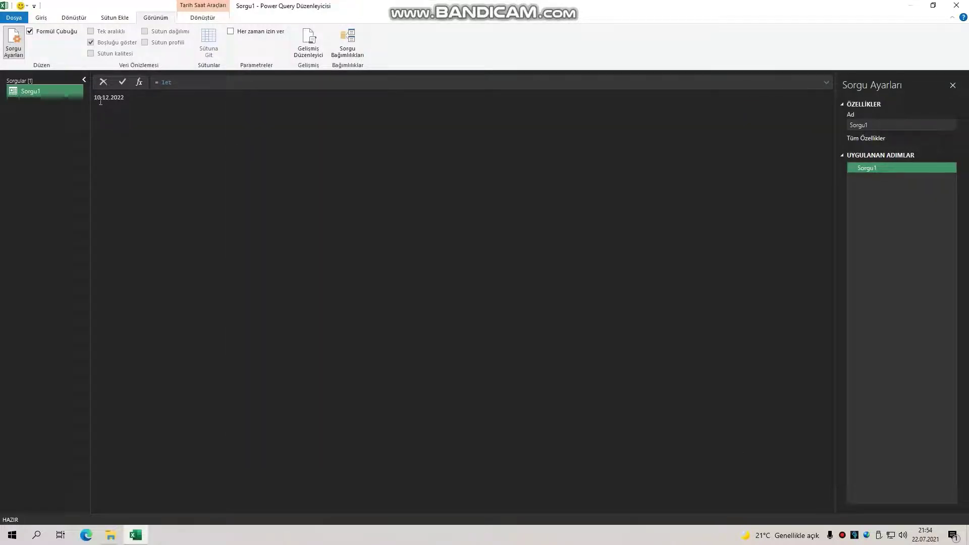
Change the expression to Date.AddWeeks(x,1) and apply it, showing 17.12.2021
click(296, 55)
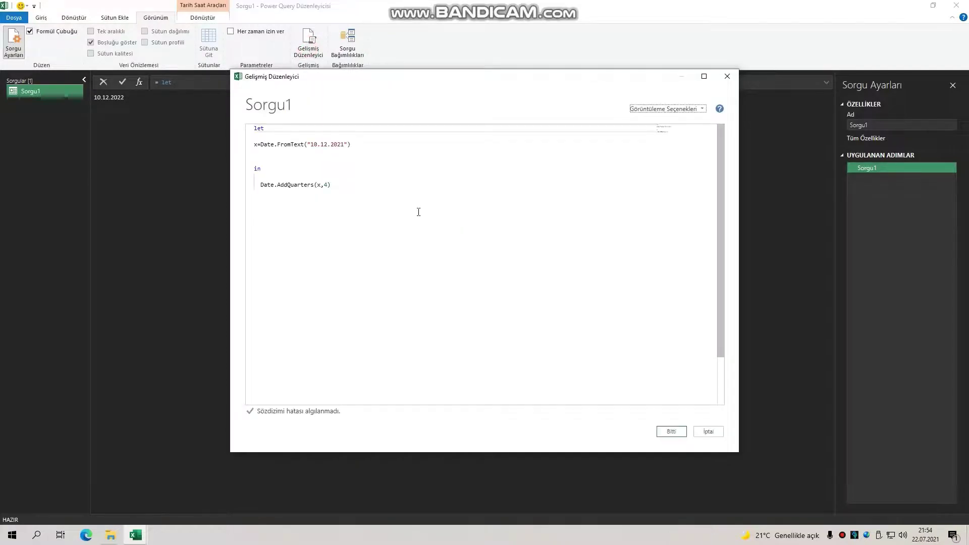
click(329, 184)
key(BackSpace)
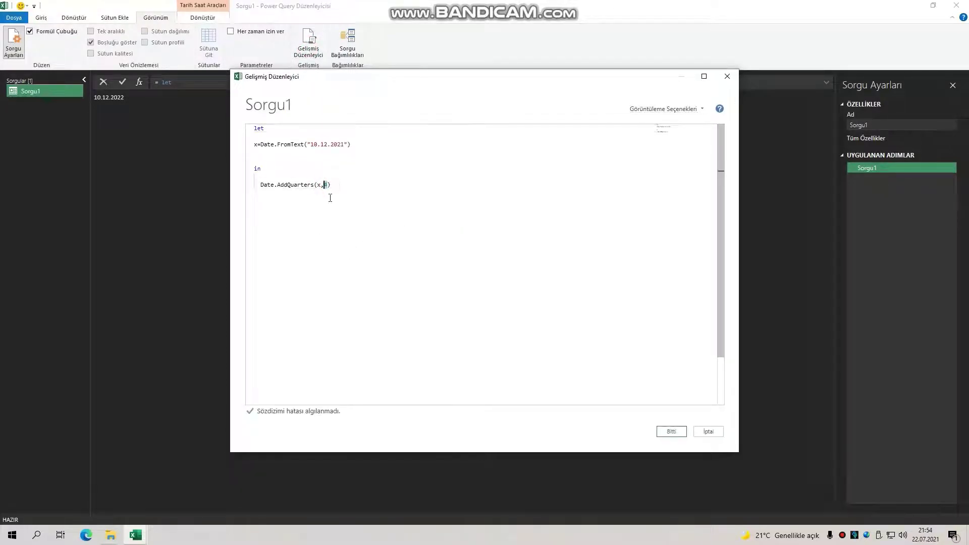
text(1)
drag(314, 184, 287, 185)
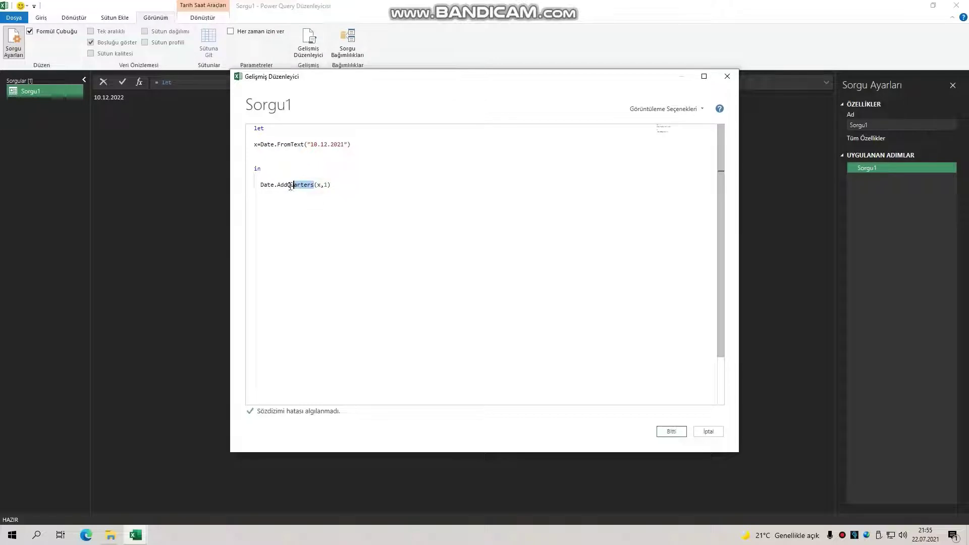
text(Weeks)
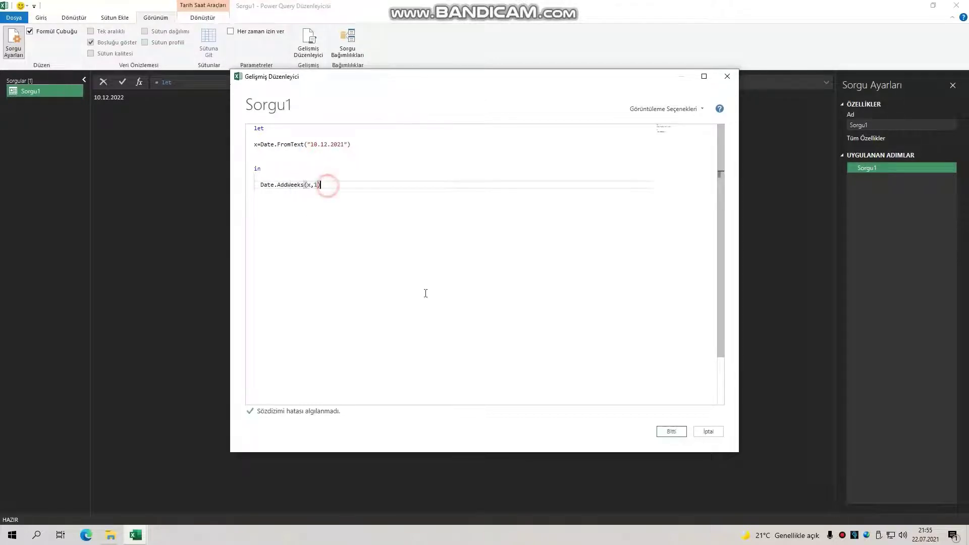
click(671, 432)
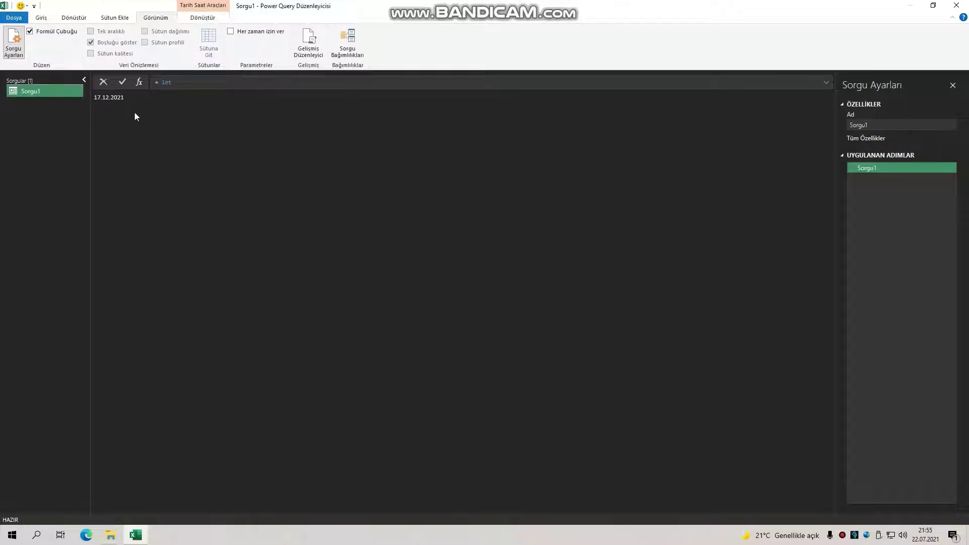
Switch the function to Date.AddYears(x,1) and apply it, giving 10.12.2022
click(309, 43)
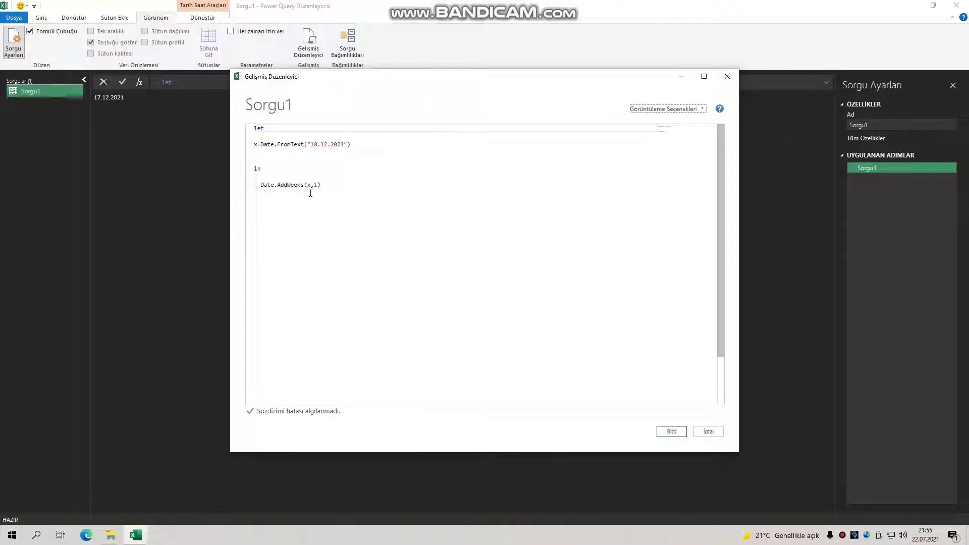
drag(304, 186, 288, 186)
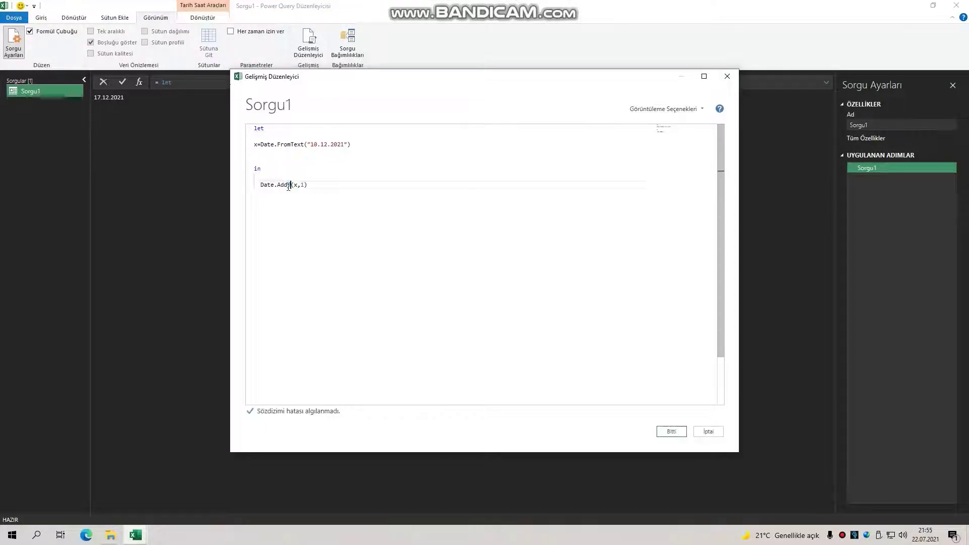
text(Years)
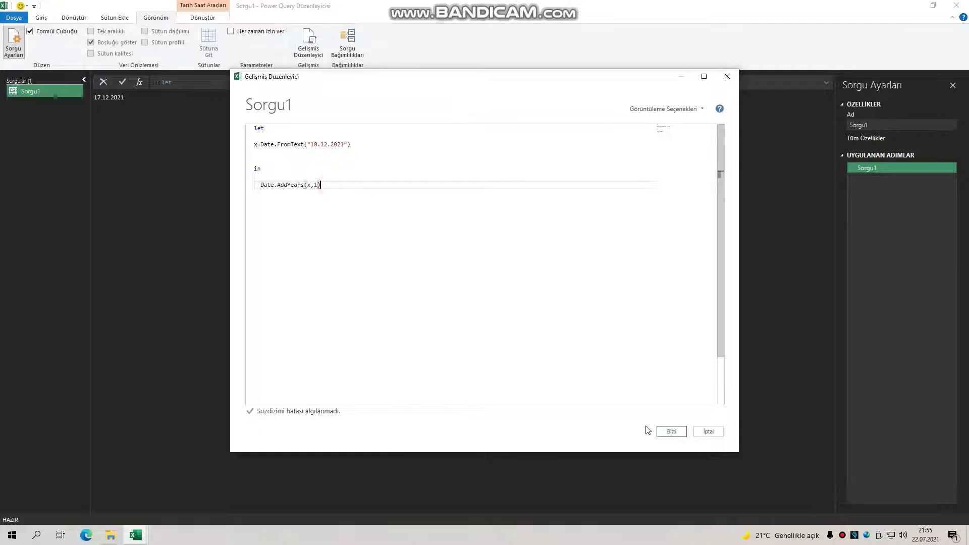
click(671, 431)
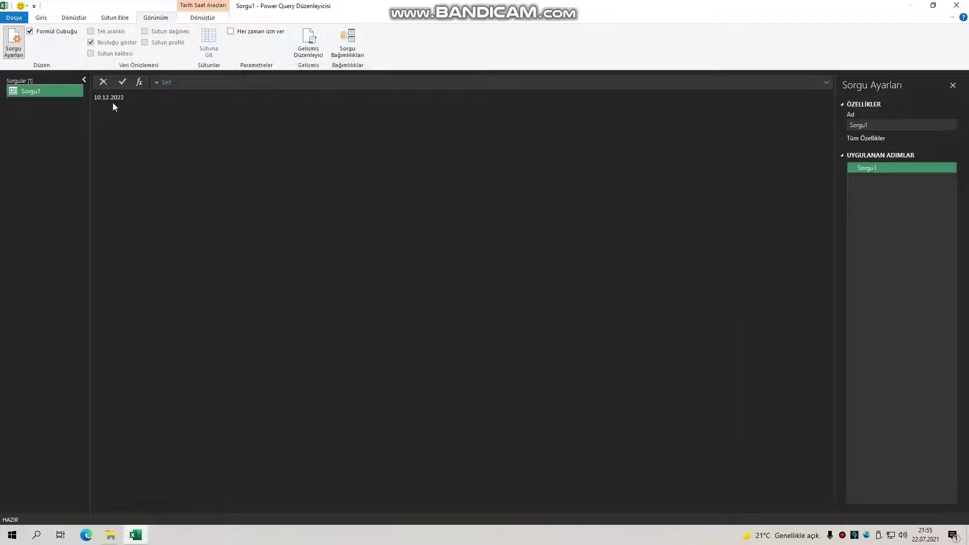
click(309, 45)
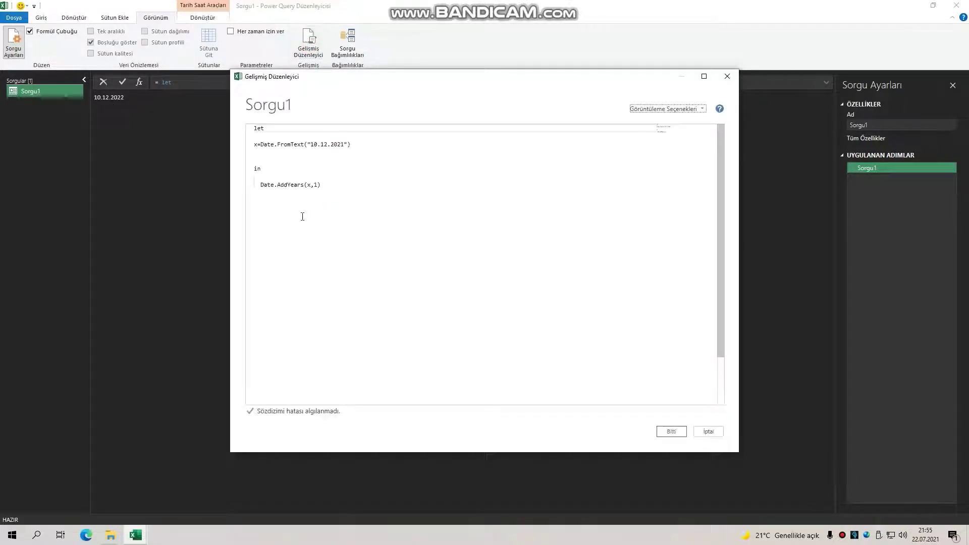
Replace AddYears(x,1) with the Date.Day function, removing the duplicated Date prefix
click(336, 184)
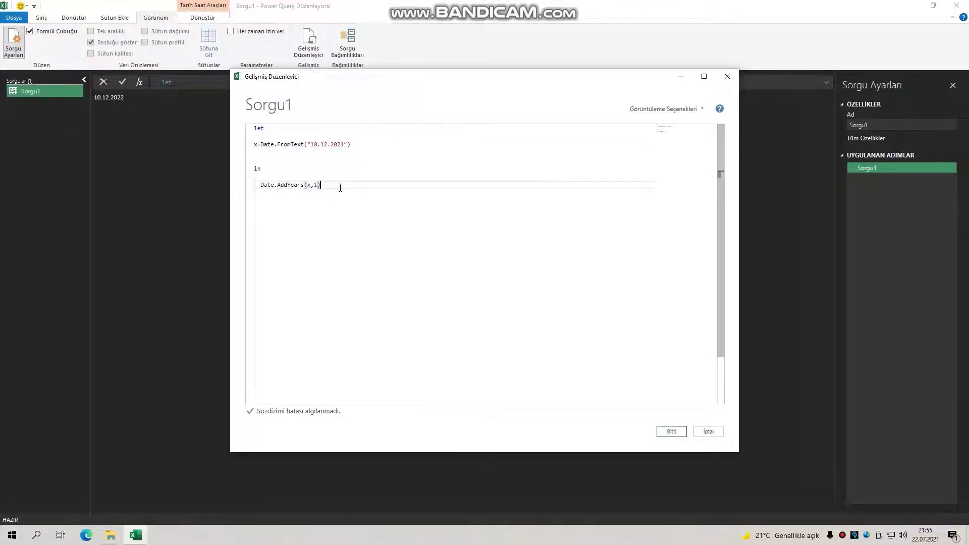
drag(277, 184, 339, 187)
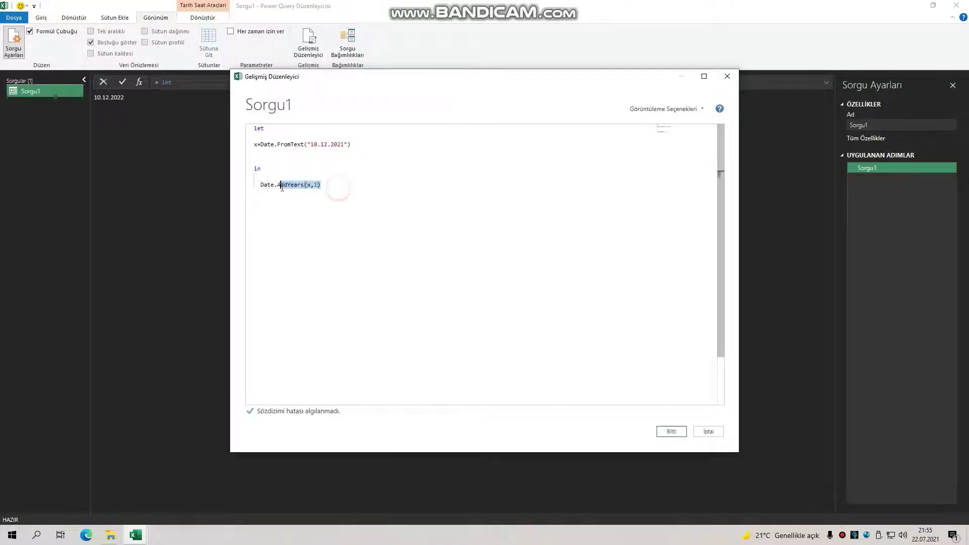
text(A)
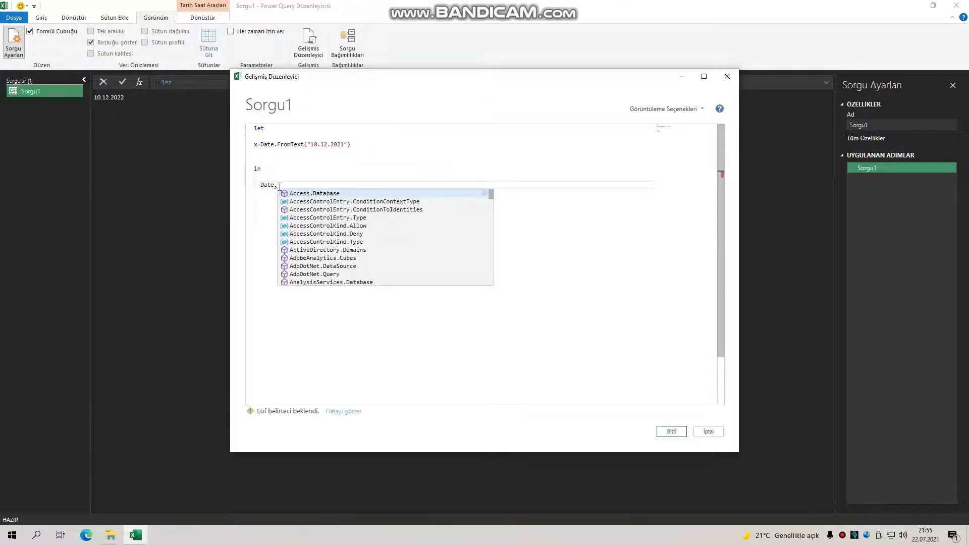
text(da)
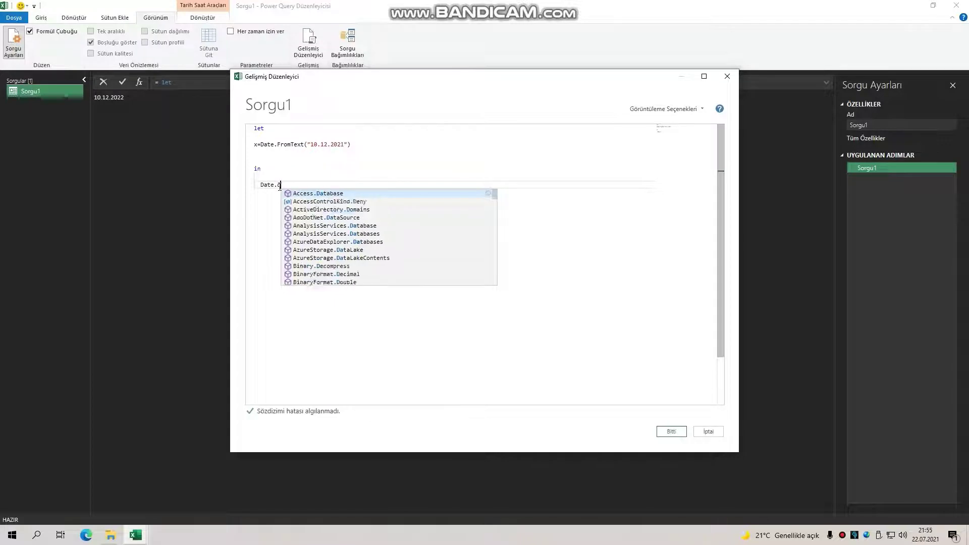
key(BackSpace)
text(ay)
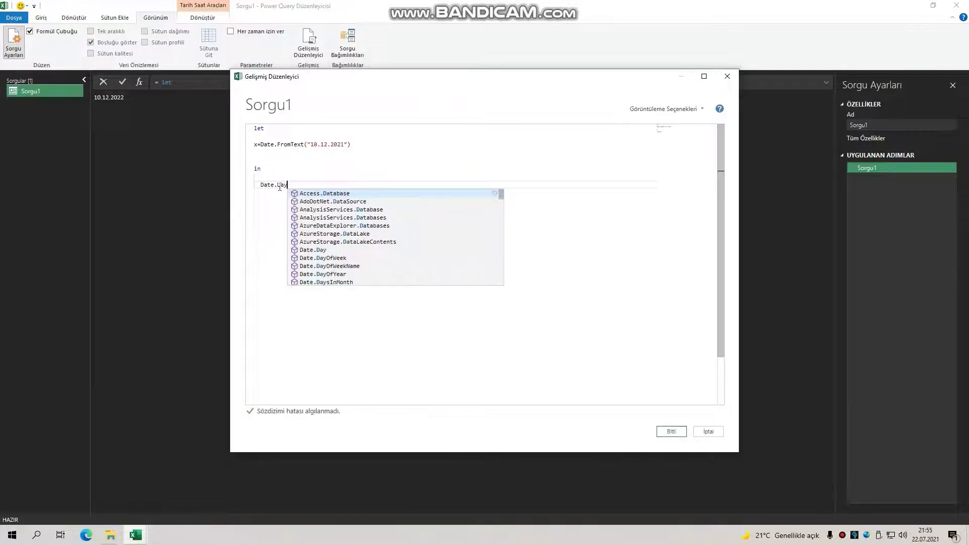
key(Return)
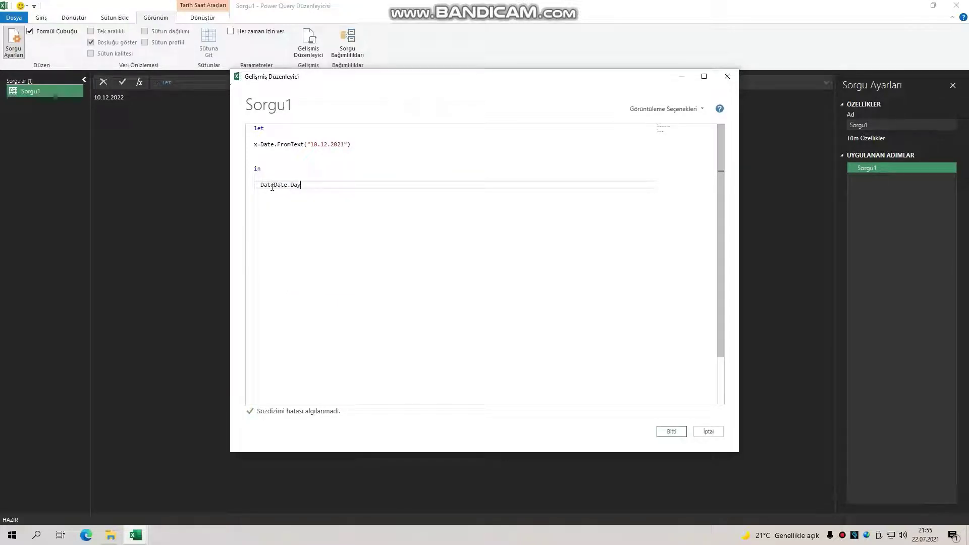
drag(274, 185, 254, 185)
key(BackSpace)
Add the (x) argument so the query returns Date.Day(x), showing 10
click(297, 187)
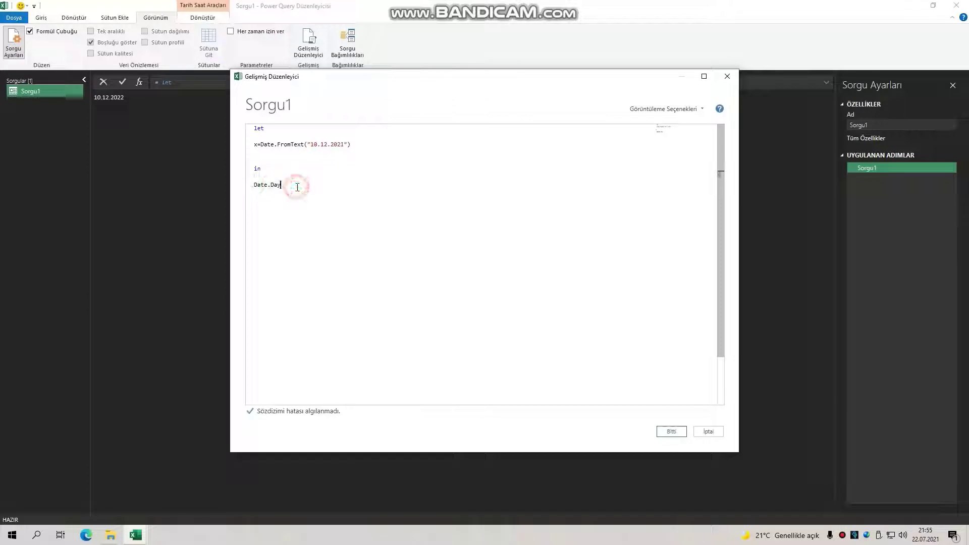
text((x)
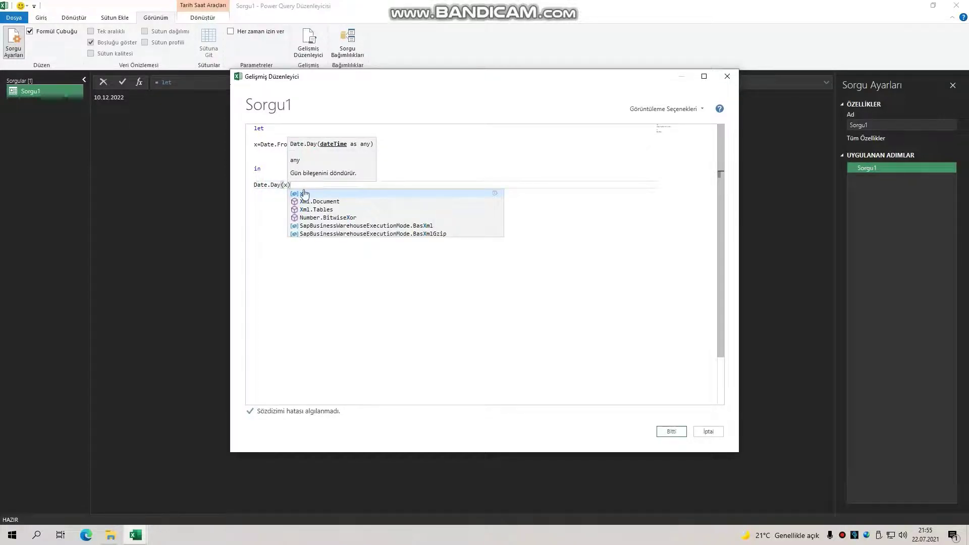
click(303, 192)
click(302, 191)
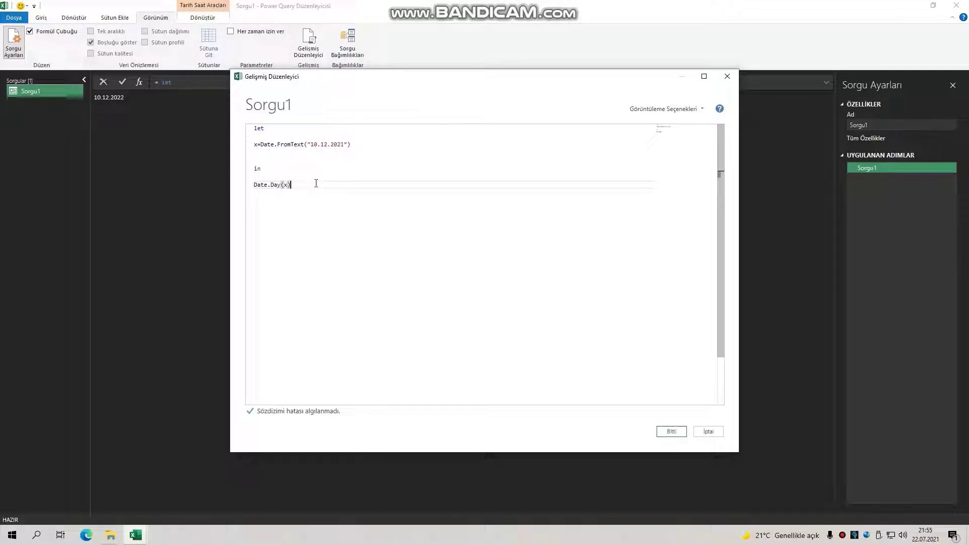
click(671, 431)
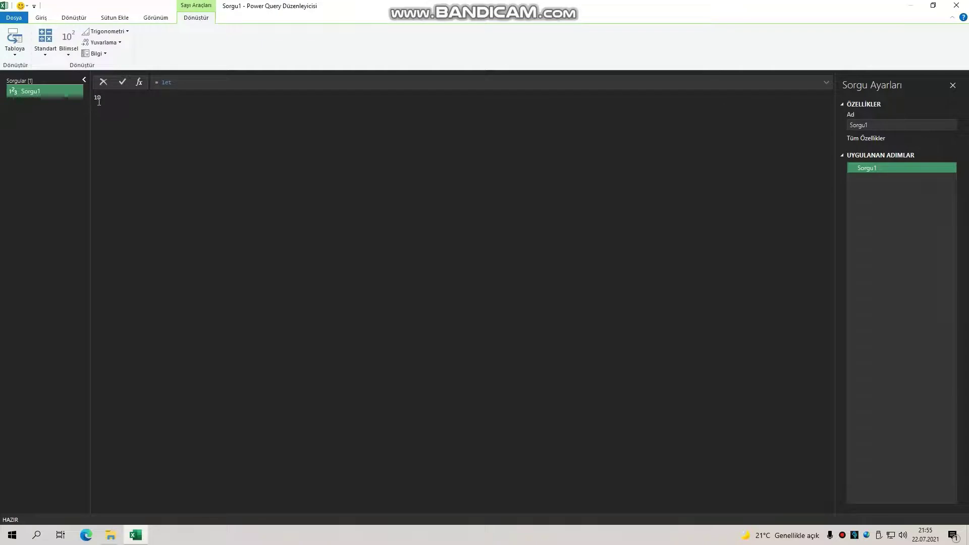
click(155, 17)
Replace Date.Day(x) with the Date.DayOfWeek function from the suggestions
click(308, 43)
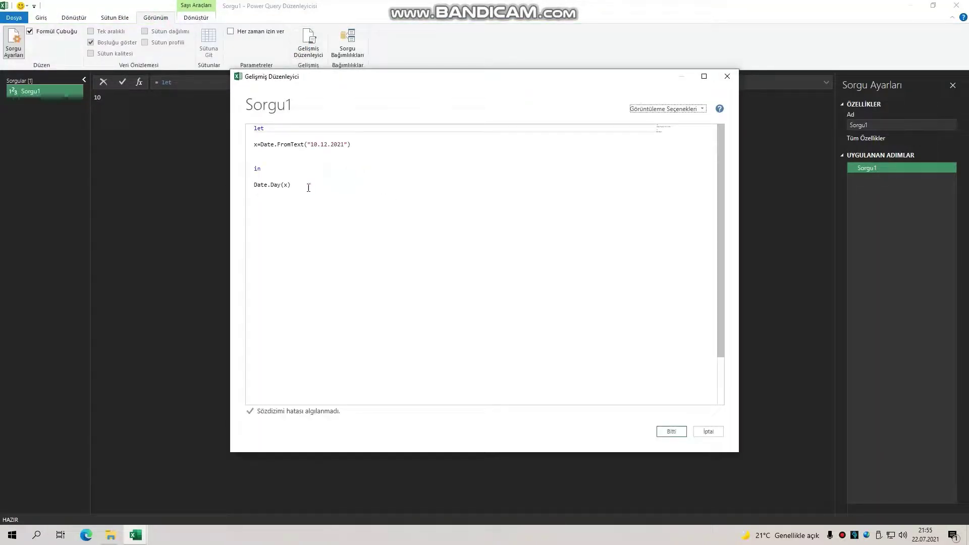
click(308, 187)
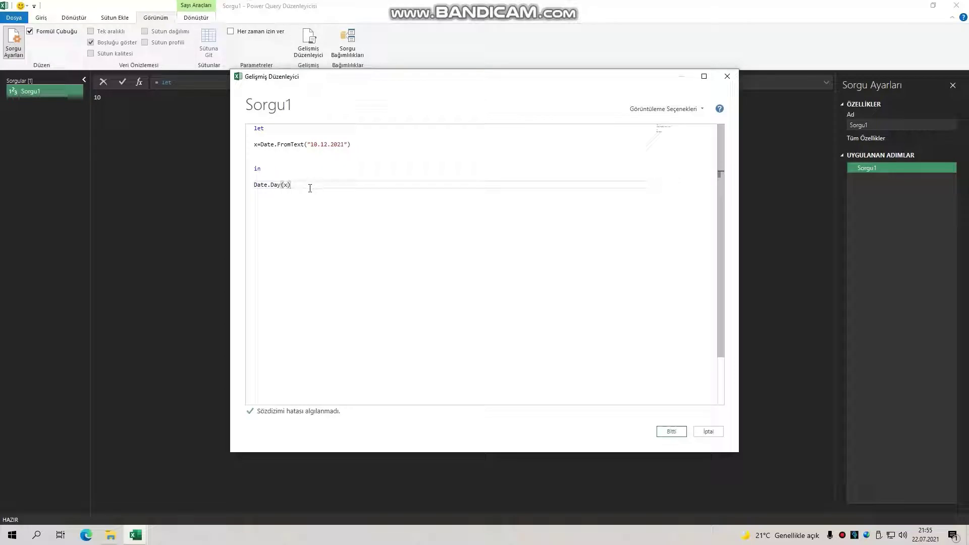
drag(309, 186, 269, 186)
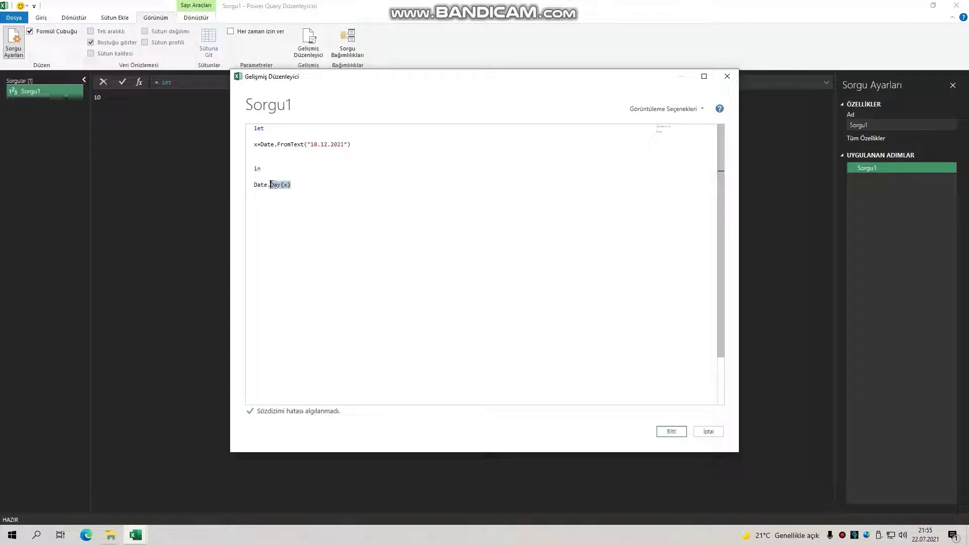
text(.)
text(D)
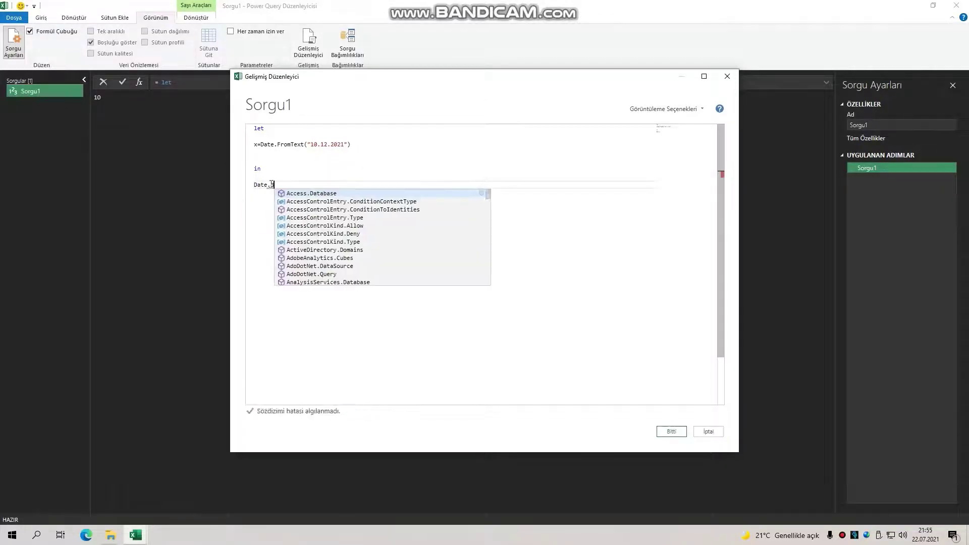
key(BackSpace)
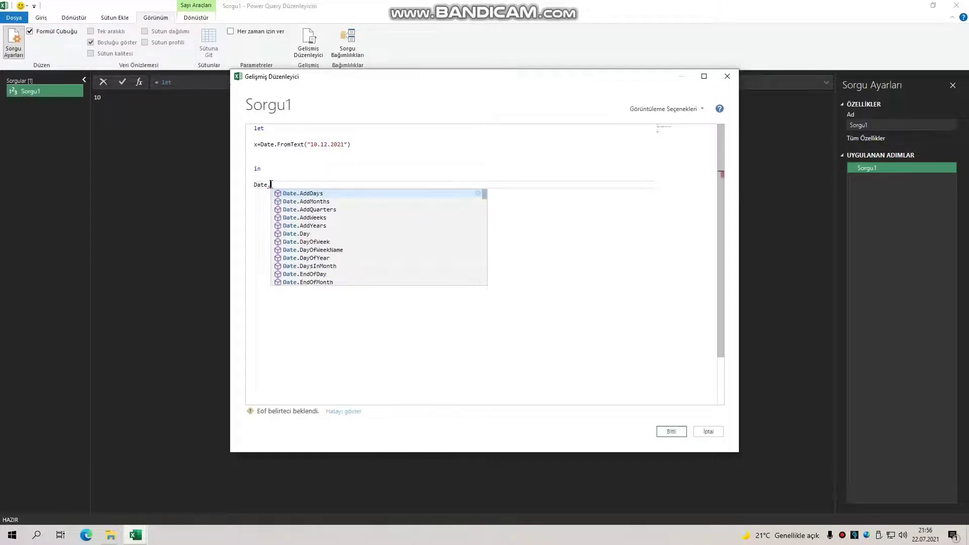
text(A)
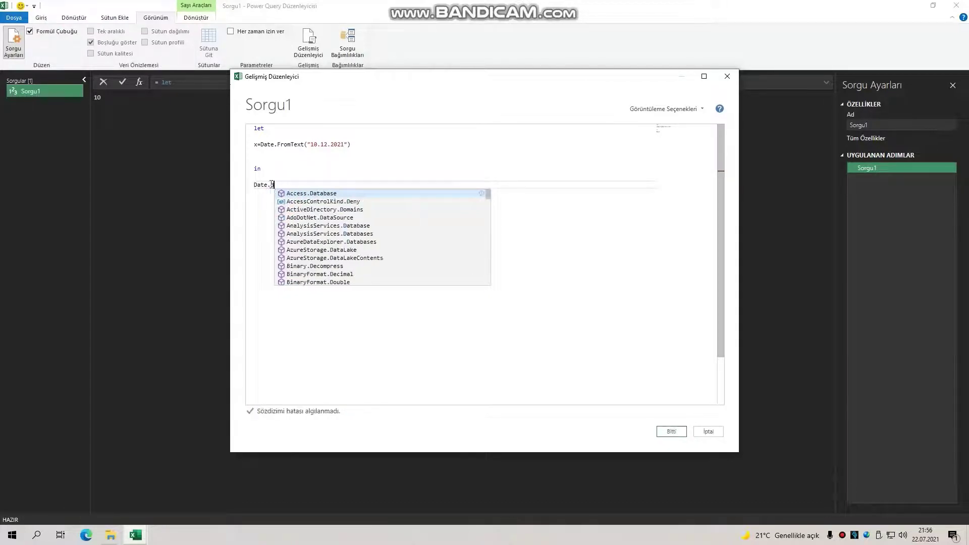
text(d)
key(BackSpace)
key(BackSpace)
key(BackSpace)
text(D)
text(ay)
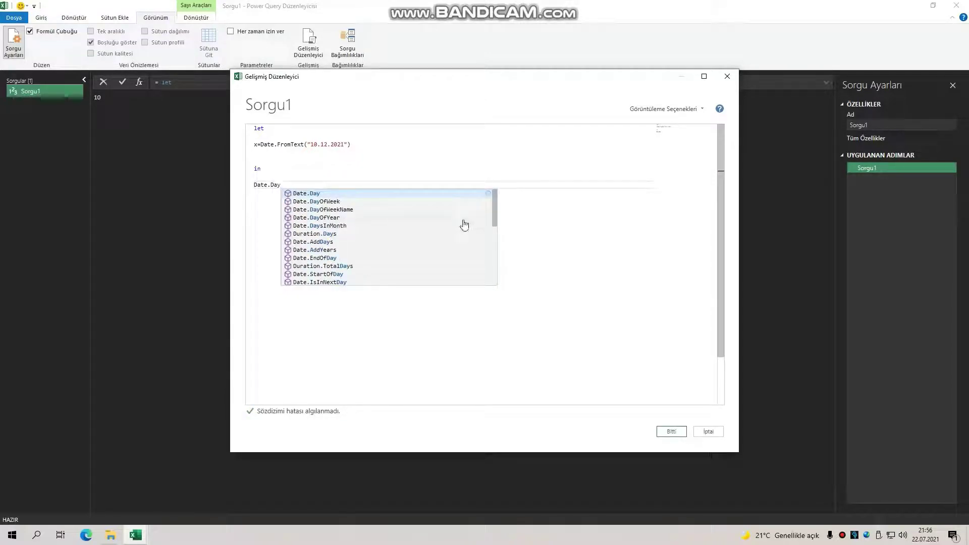
key(Down)
key(Down)
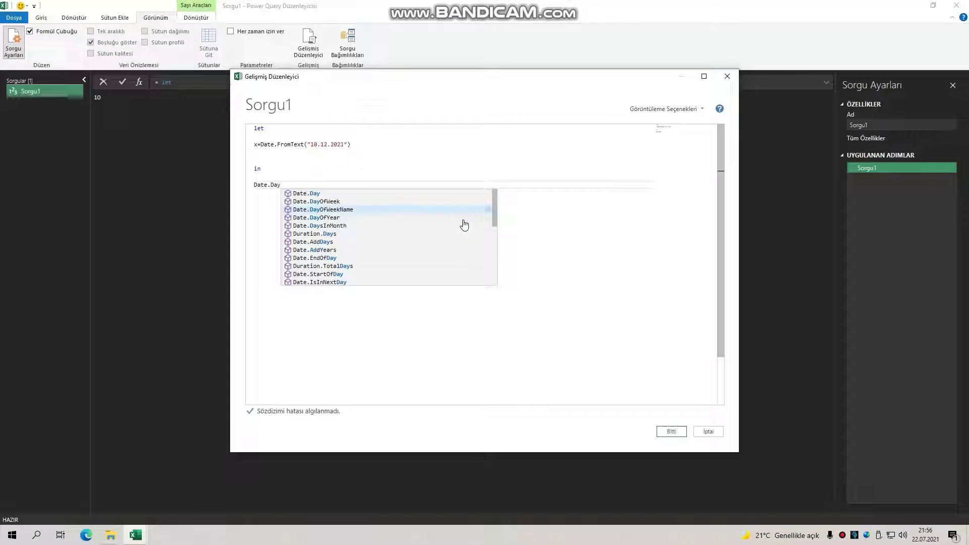
key(Down)
key(Up)
key(Up)
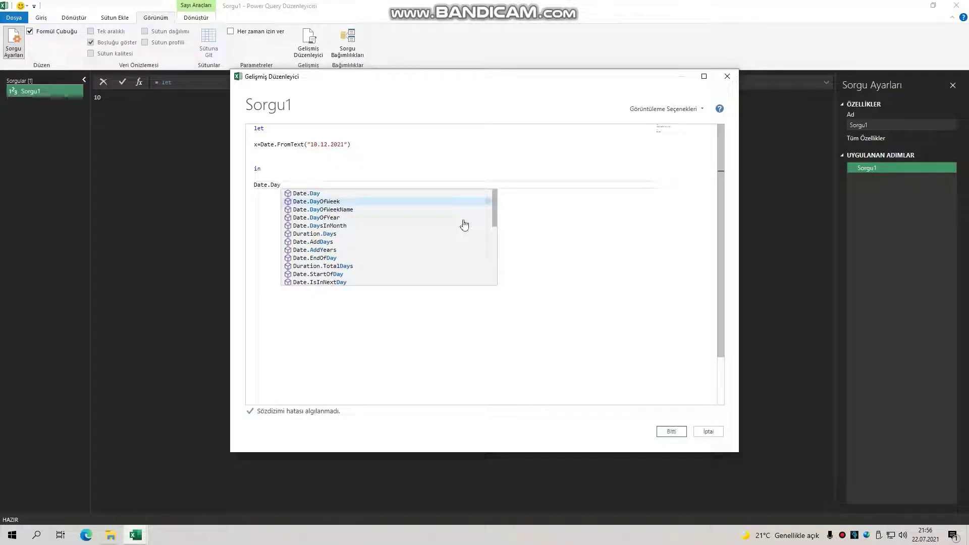
key(Tab)
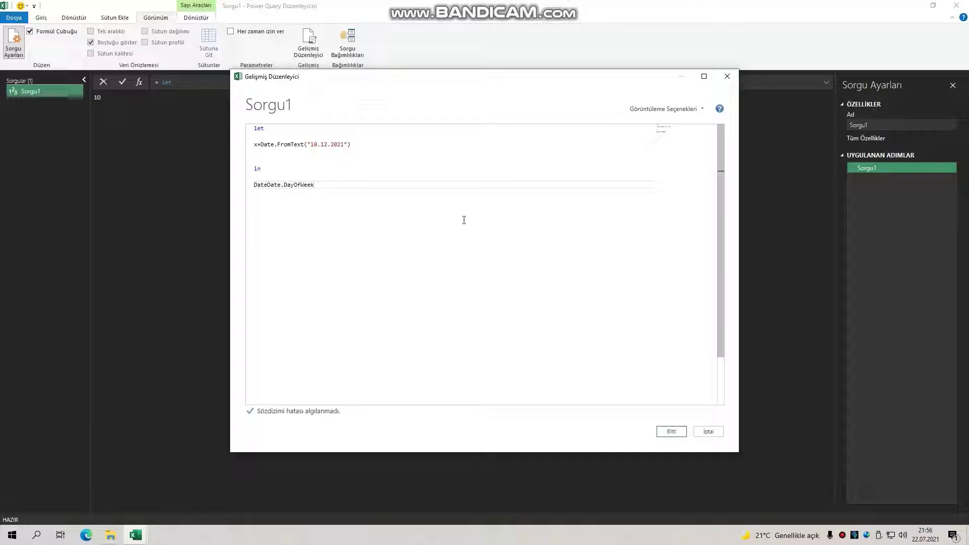
Give it the arguments (x, Day.Sunday) and apply the code
text((x)
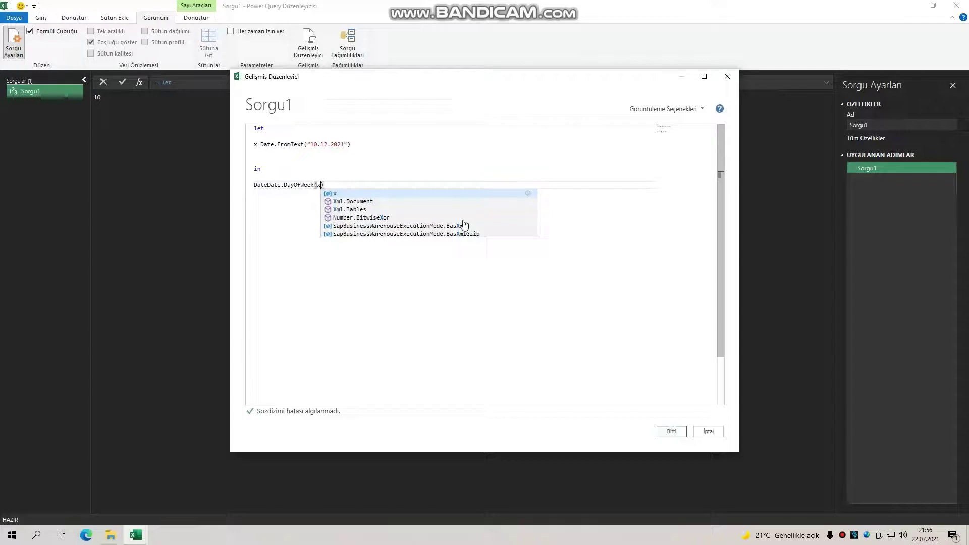
text(,)
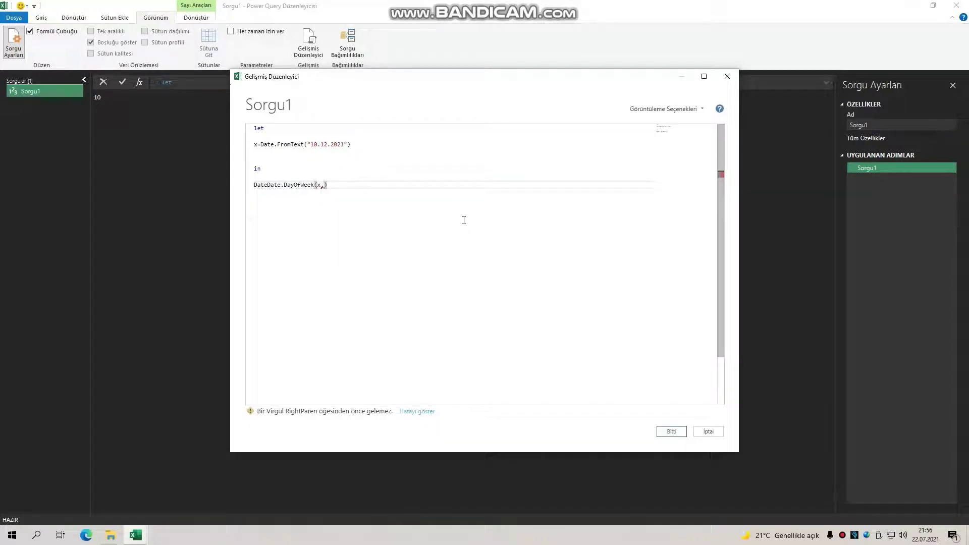
text(da.y)
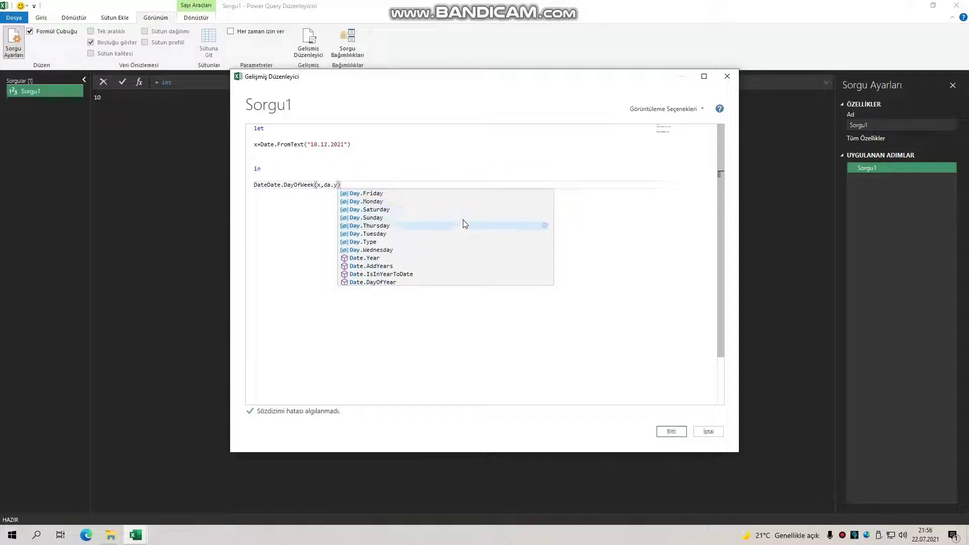
click(464, 217)
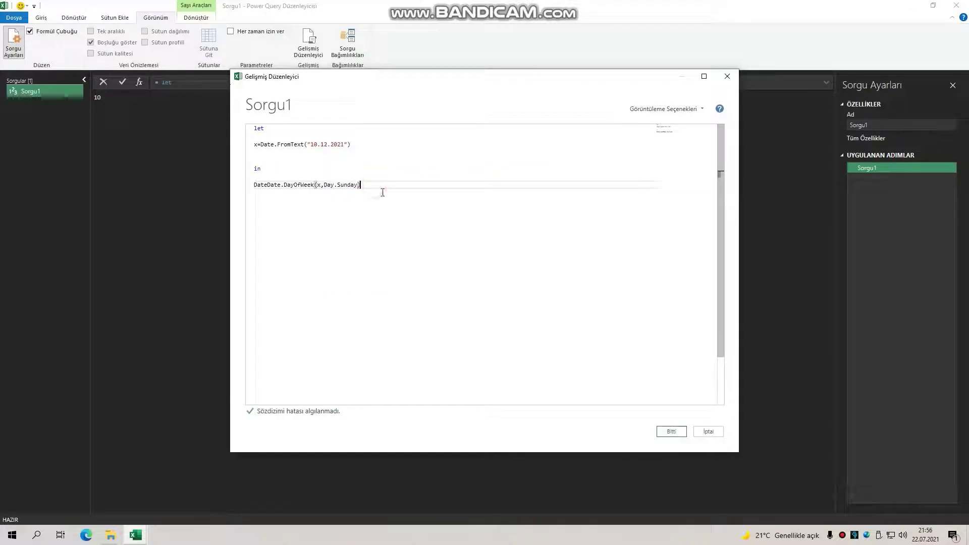
click(672, 435)
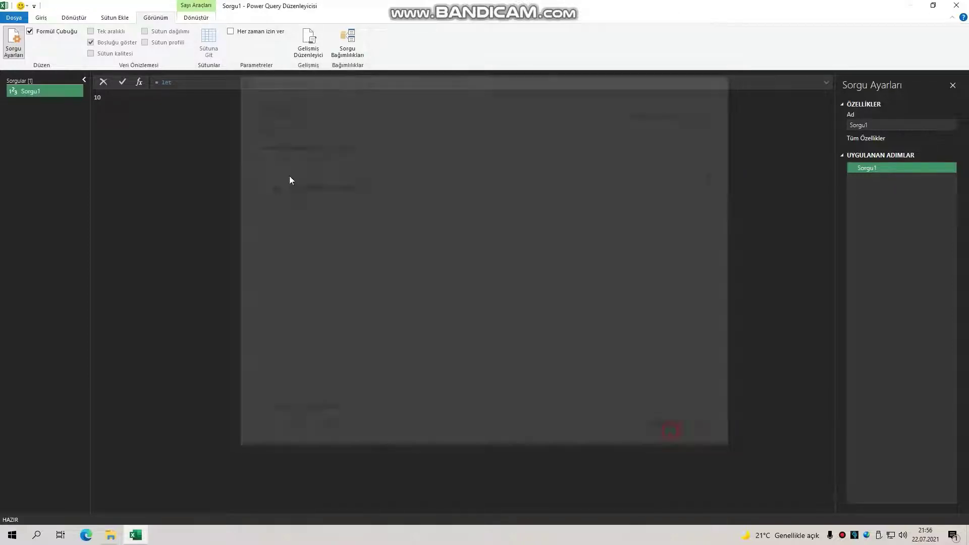
Fix the DateDate typo to Date and apply, so the result shows 5
click(310, 56)
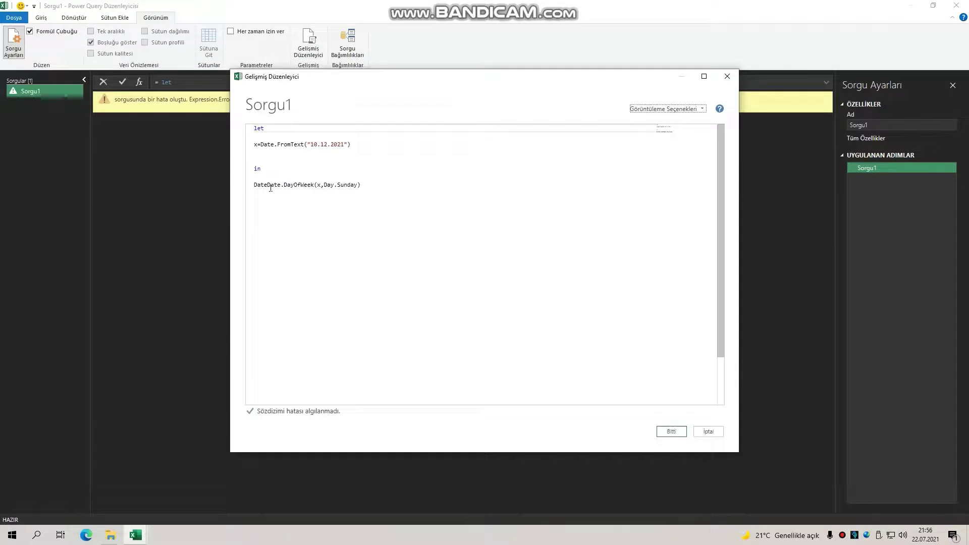
double_click(269, 186)
text(Date)
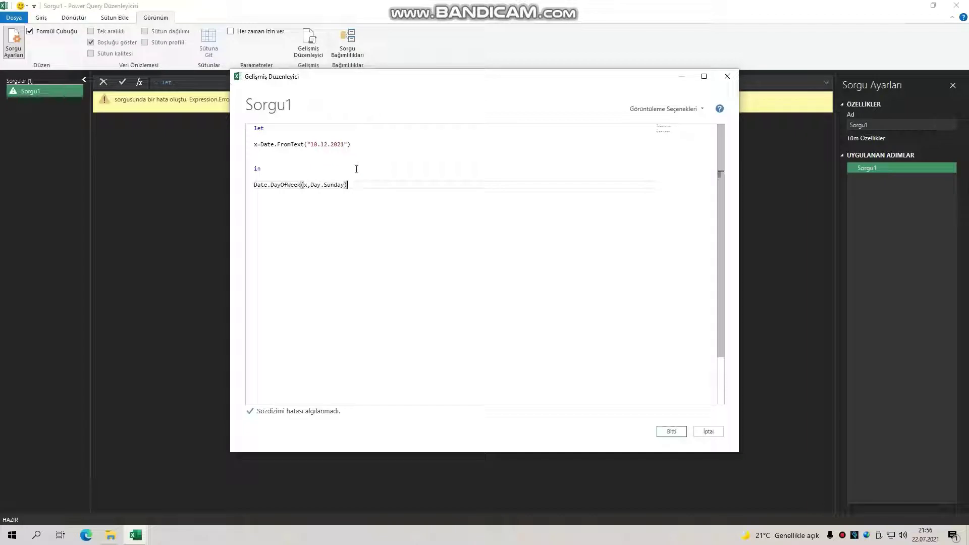
click(671, 432)
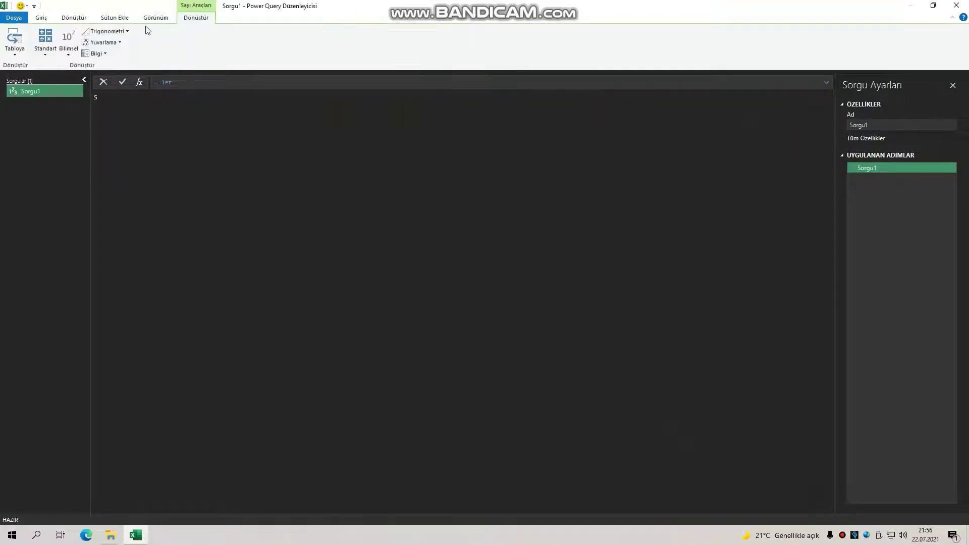
click(155, 17)
Check the taskbar calendar for December 2021, confirming the 10th is a Friday
click(316, 49)
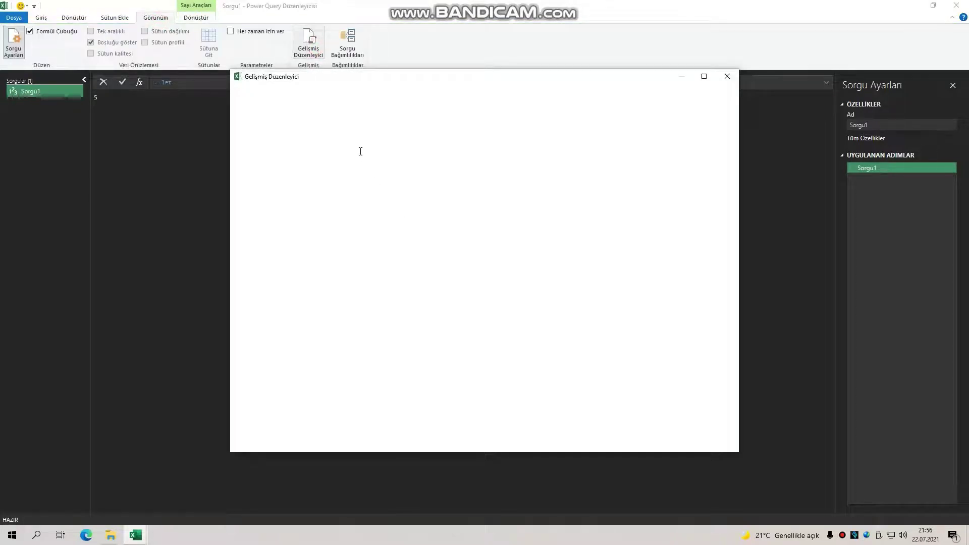
click(916, 539)
click(950, 223)
click(951, 223)
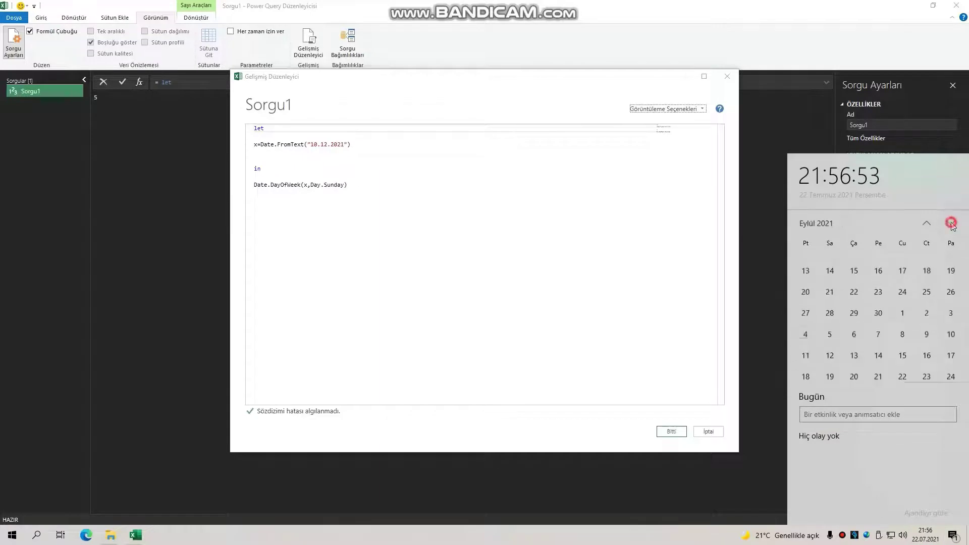
click(950, 223)
click(951, 223)
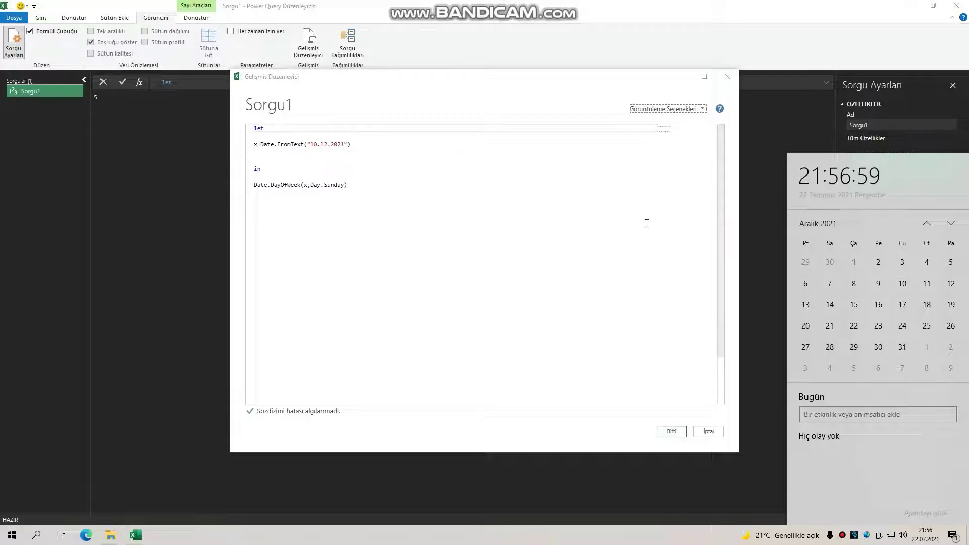
click(602, 217)
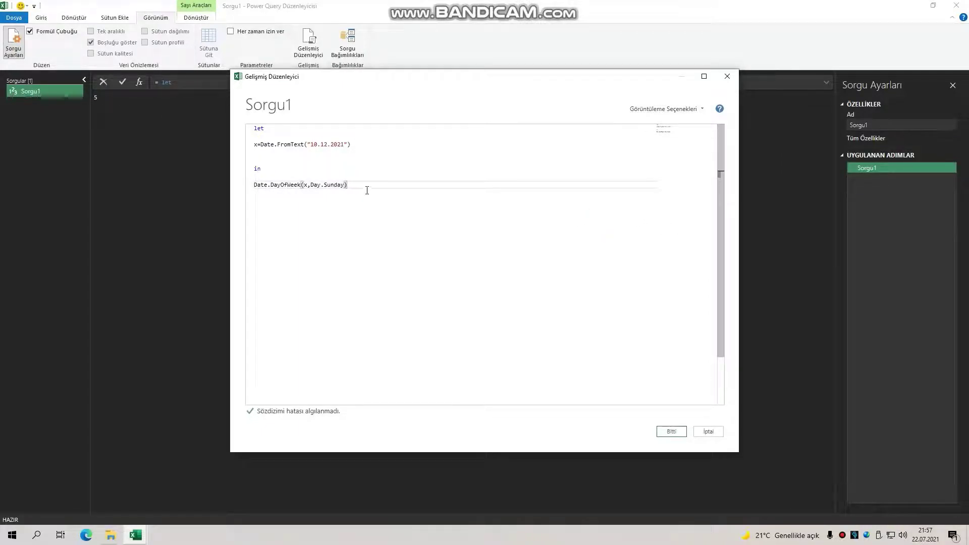
Rewrite the result line as Date.DayOfWeekName(x,"tr-tr") and apply it
drag(362, 185, 256, 186)
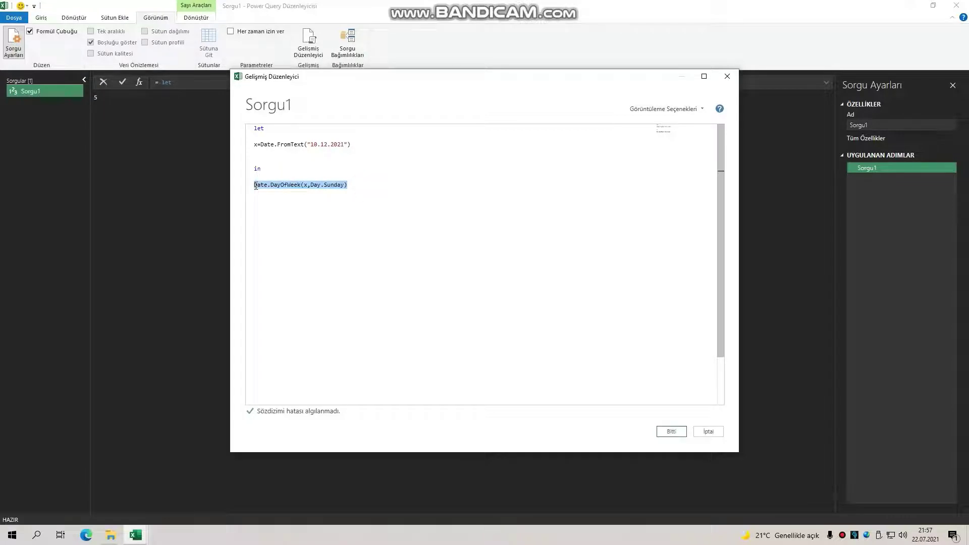
text(Date.)
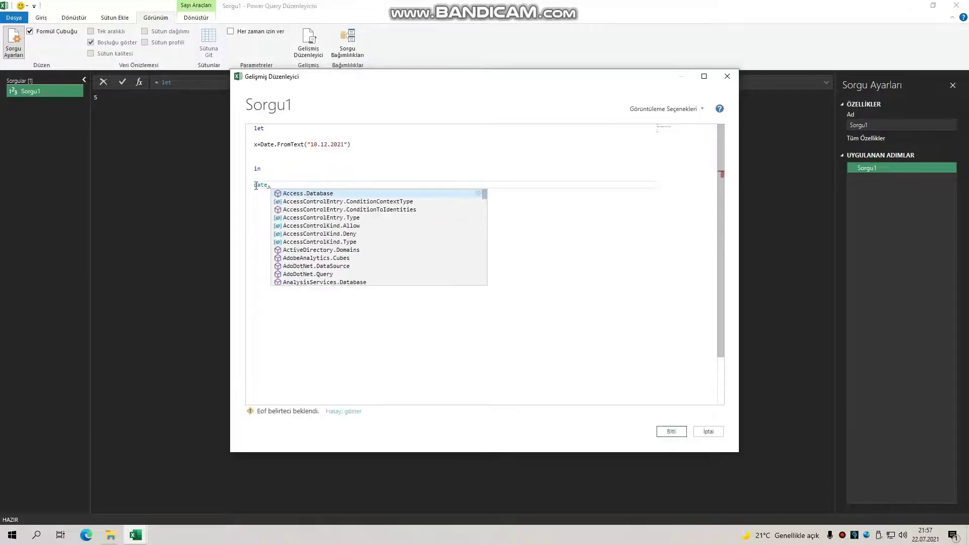
text(Day)
key(Down)
key(Down)
key(Return)
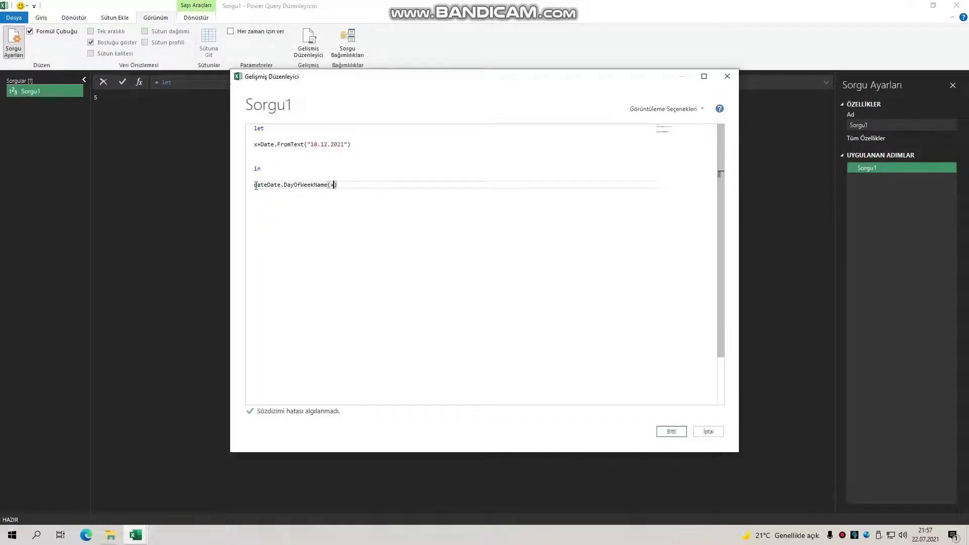
text(,)
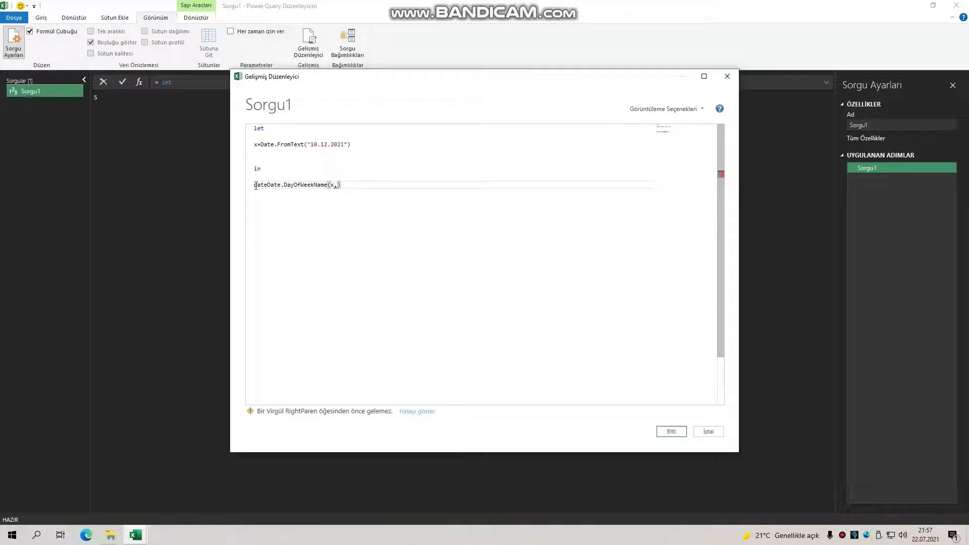
text("tr-tr)
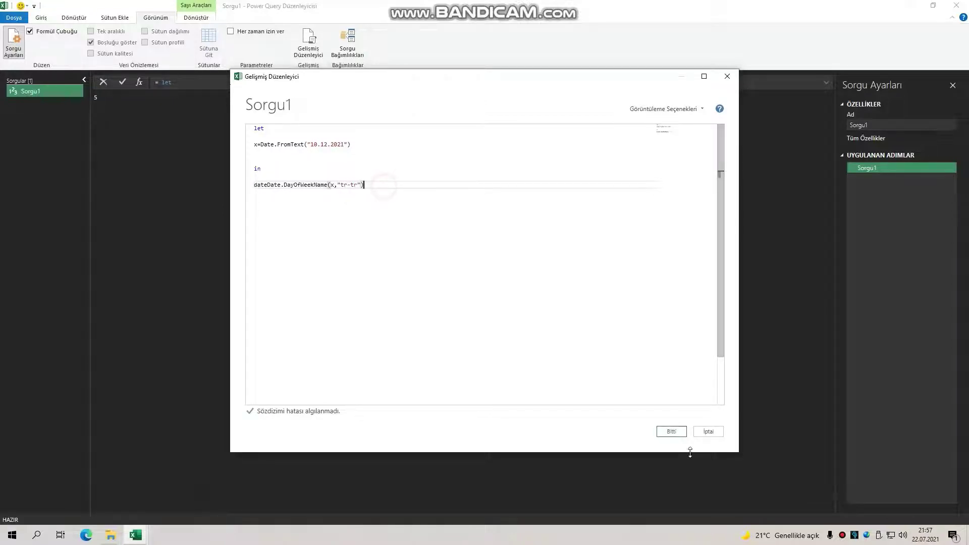
click(670, 432)
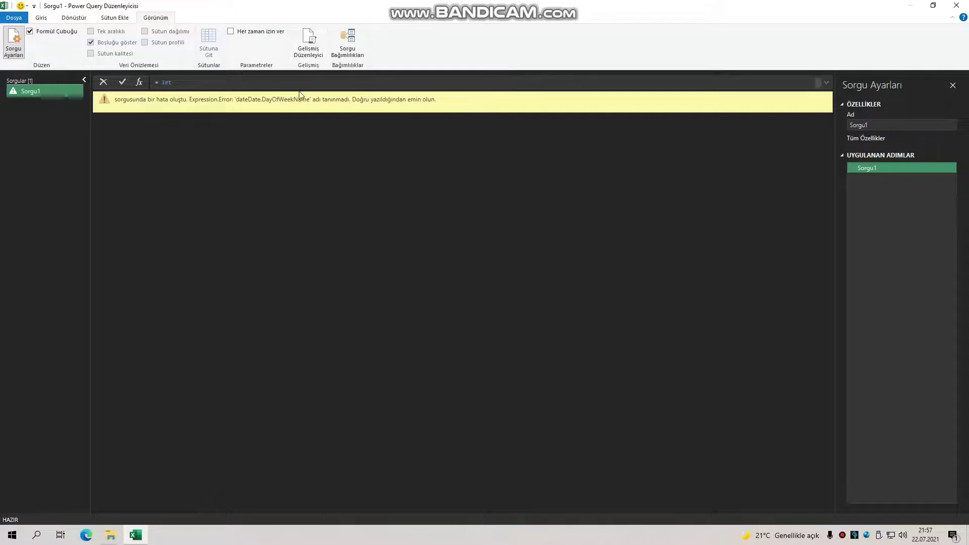
Remove the stray prefix so the query shows Cuma, then reopen the code at that line
click(293, 53)
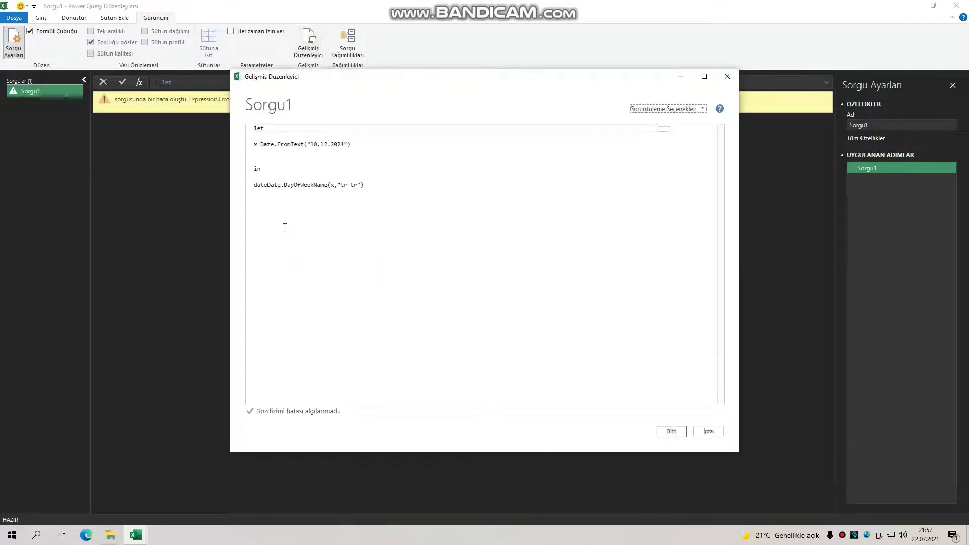
key(BackSpace)
key(BackSpace)
key(BackSpace)
click(368, 185)
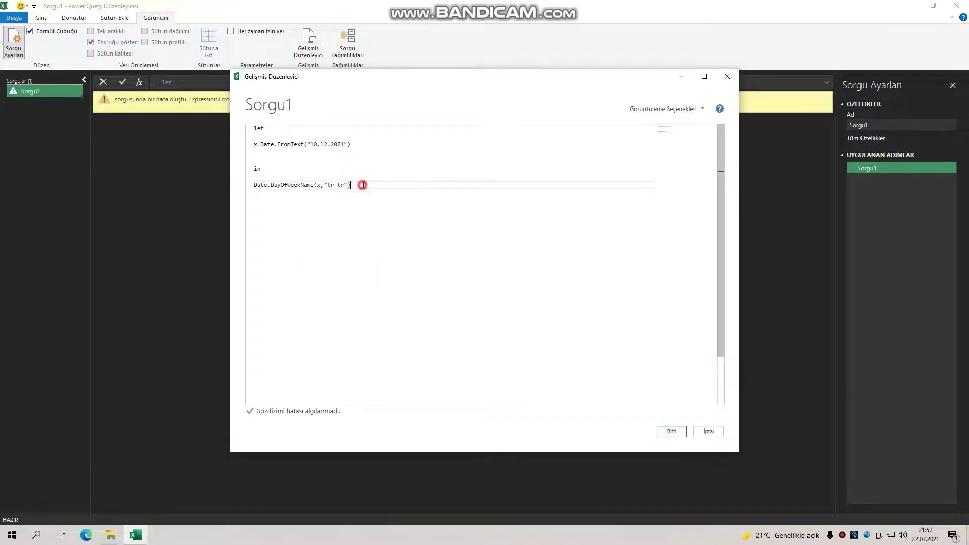
click(672, 432)
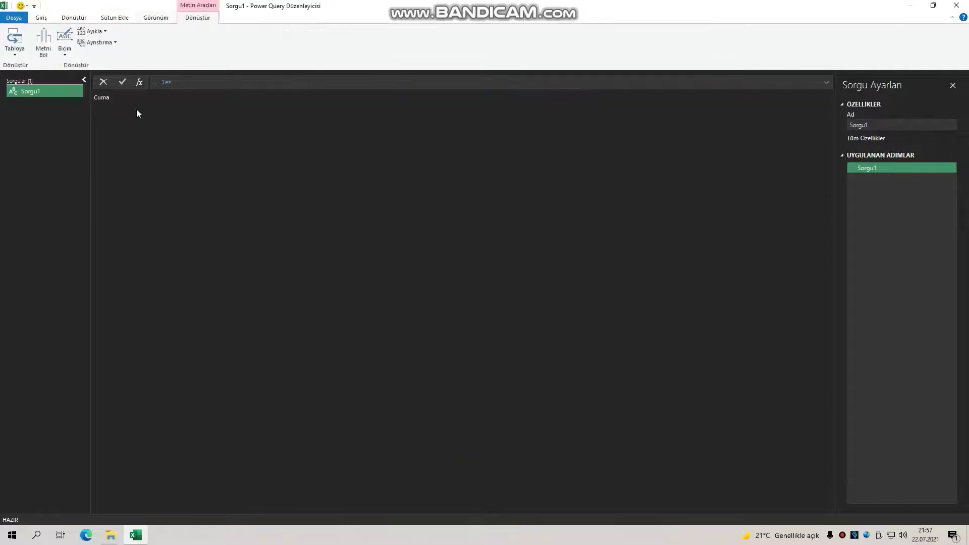
click(160, 18)
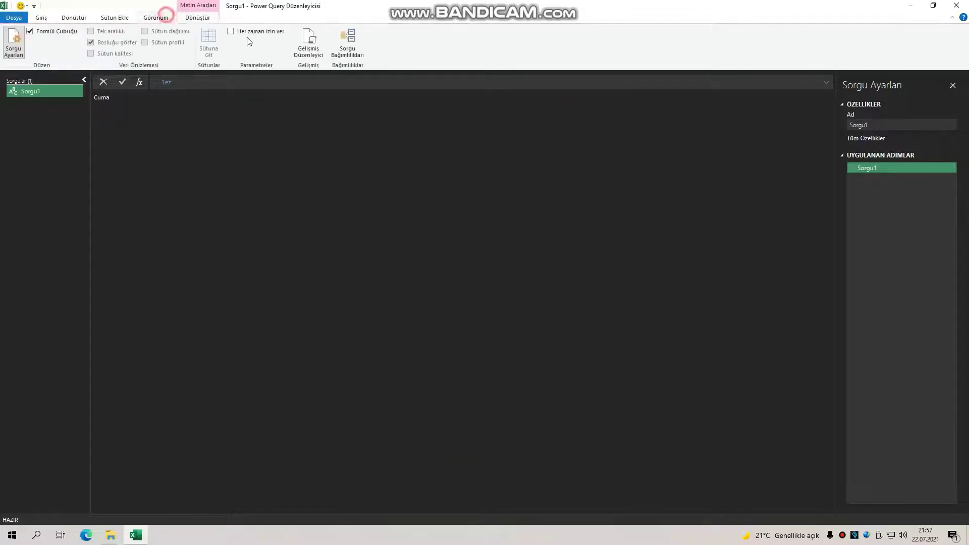
click(318, 48)
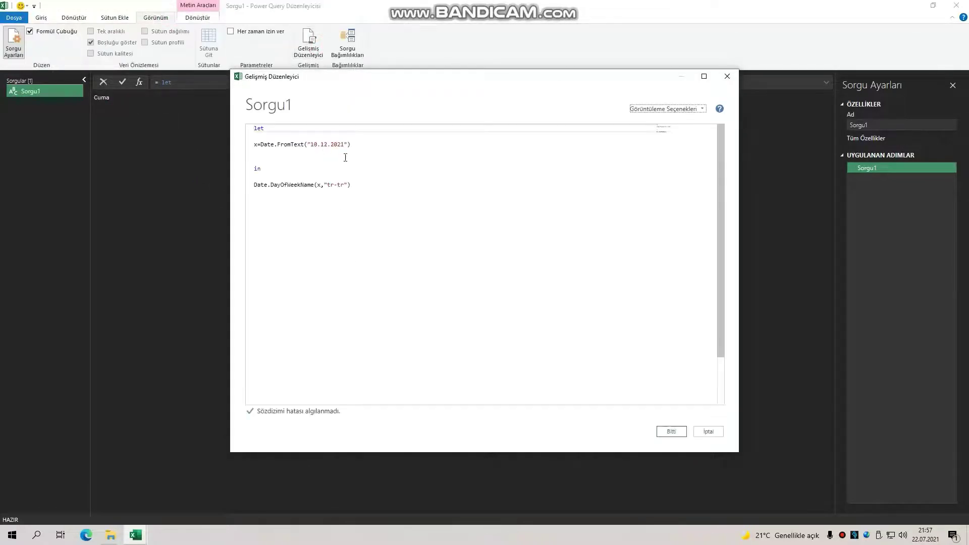
click(367, 184)
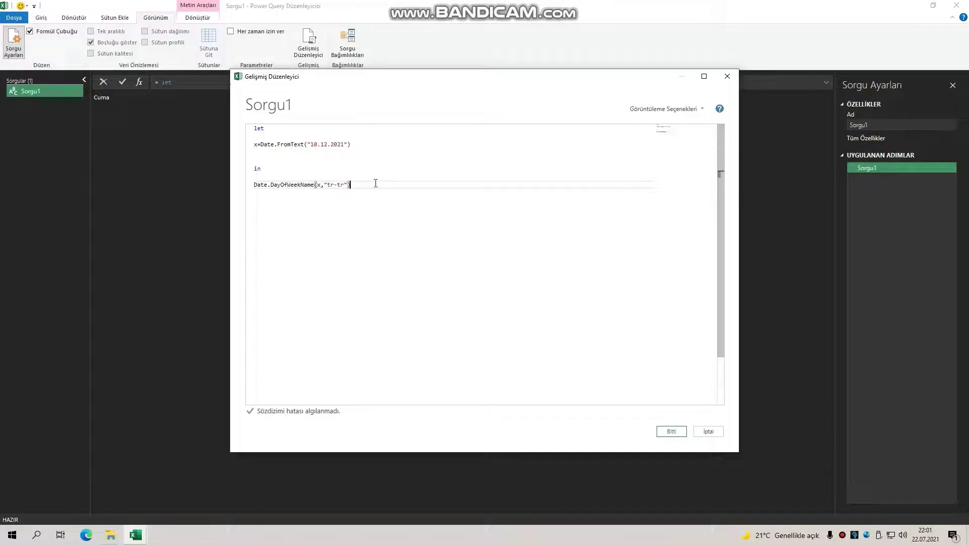
Replace the weekday-name call with Date.DayOfYear(x) and apply it
drag(379, 185, 265, 187)
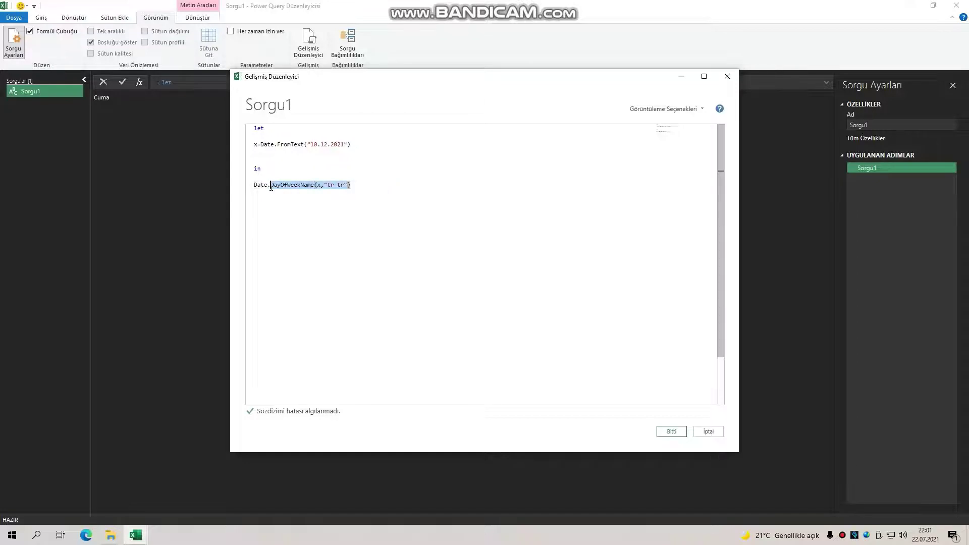
key(BackSpace)
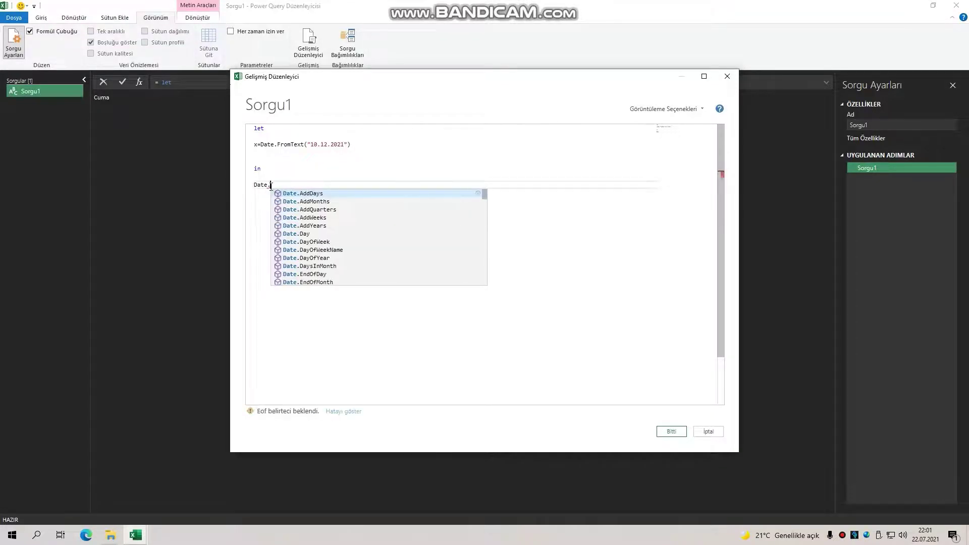
text(Day)
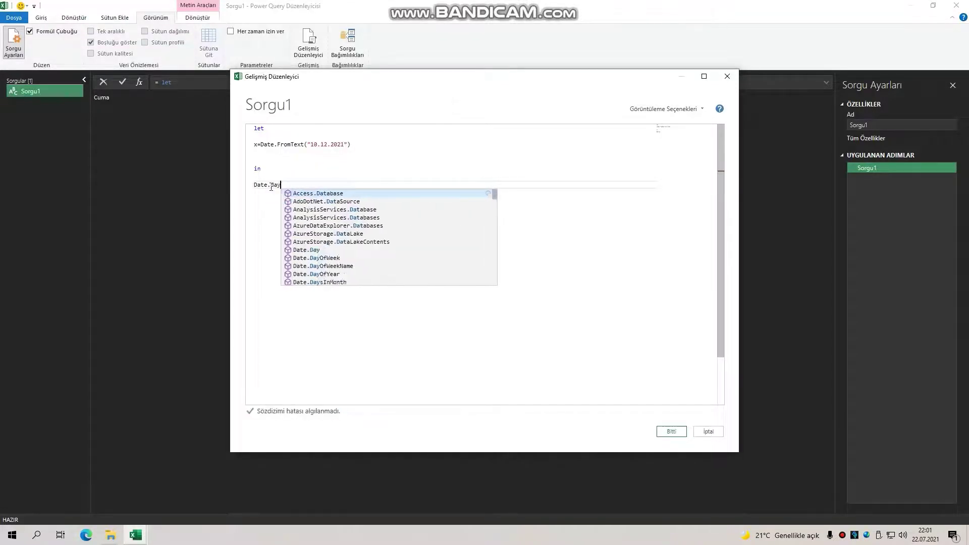
key(Down)
key(Down)
key(Down)
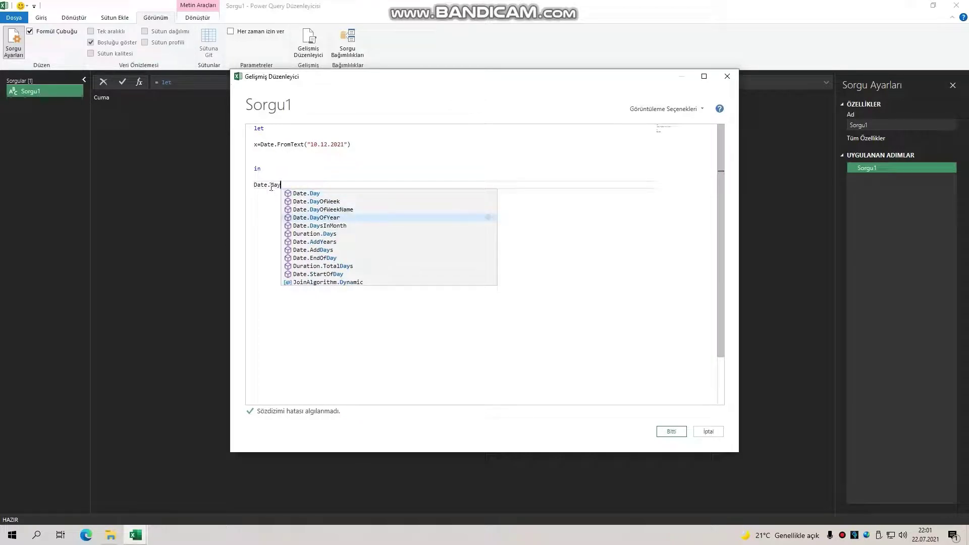
key(Return)
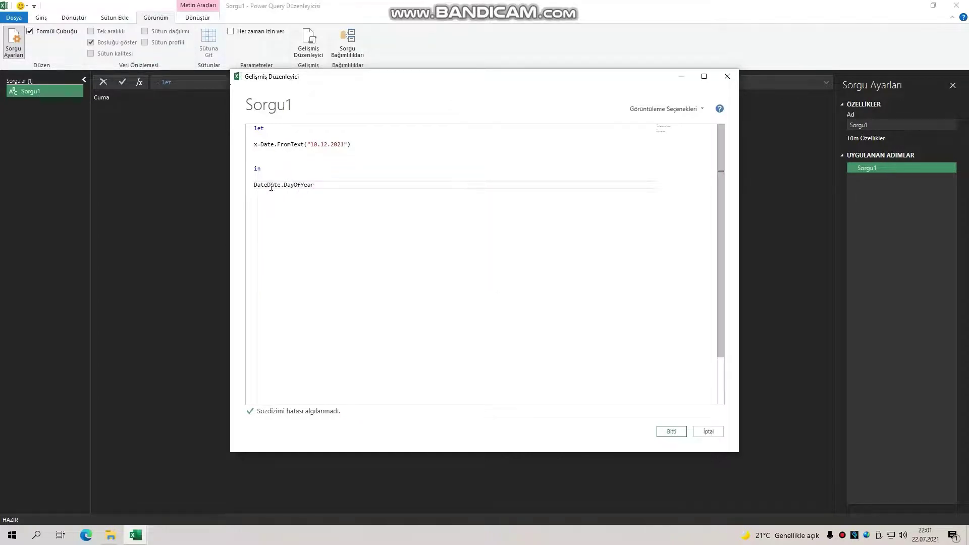
text())
click(670, 431)
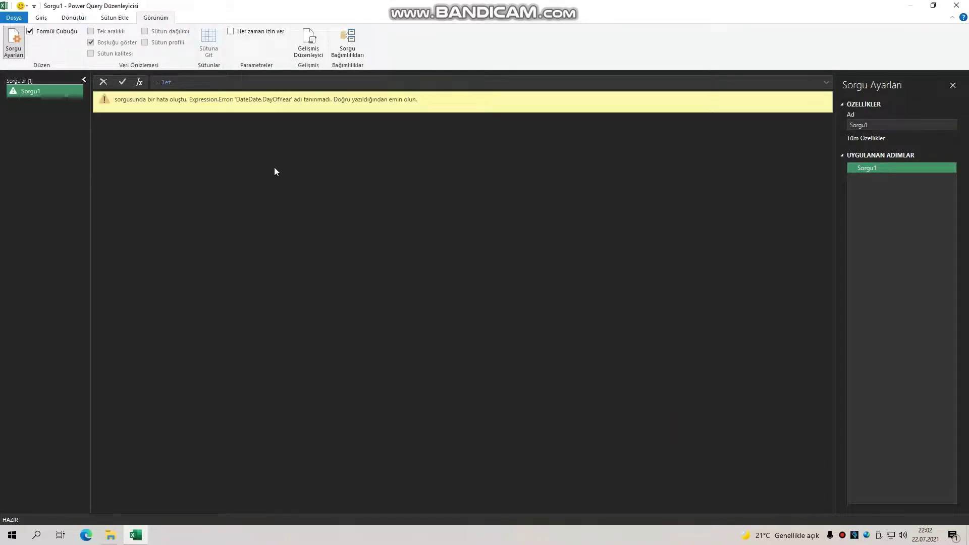
Delete the duplicated Date prefix and apply, giving 344, then reopen the code
click(309, 43)
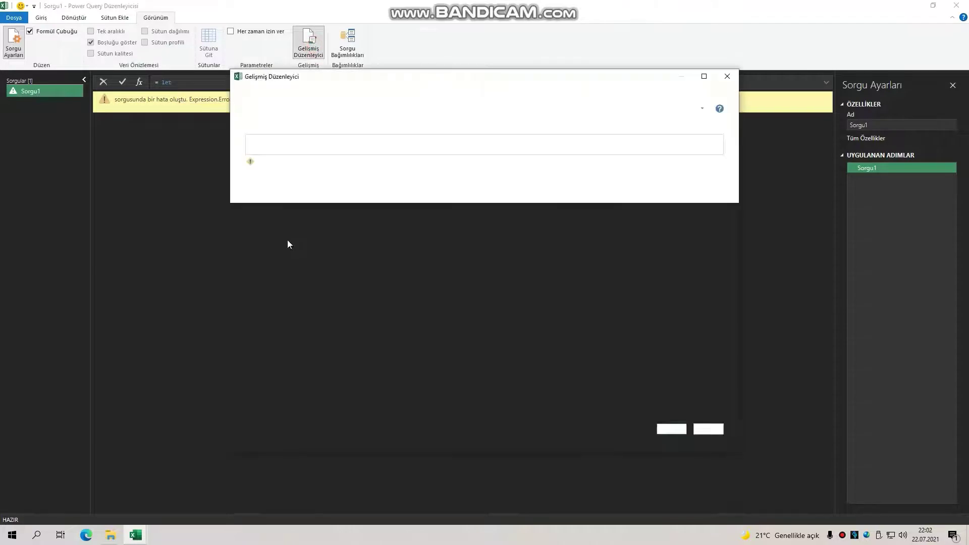
drag(267, 184, 254, 184)
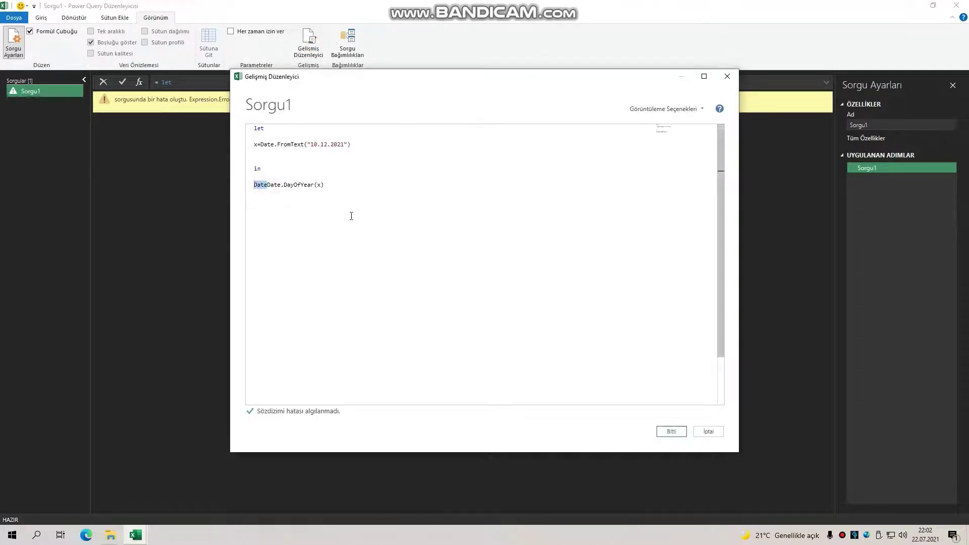
key(Delete)
click(671, 431)
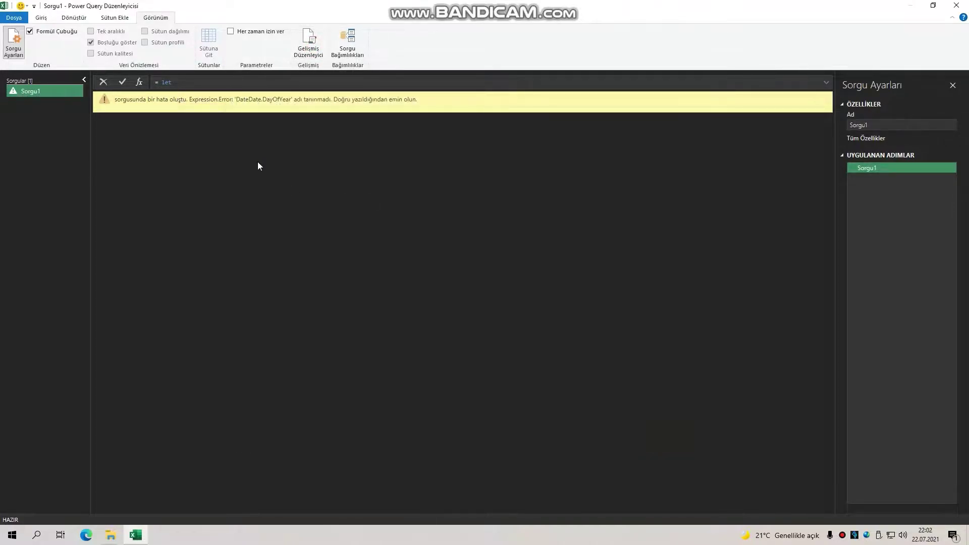
click(160, 18)
click(317, 49)
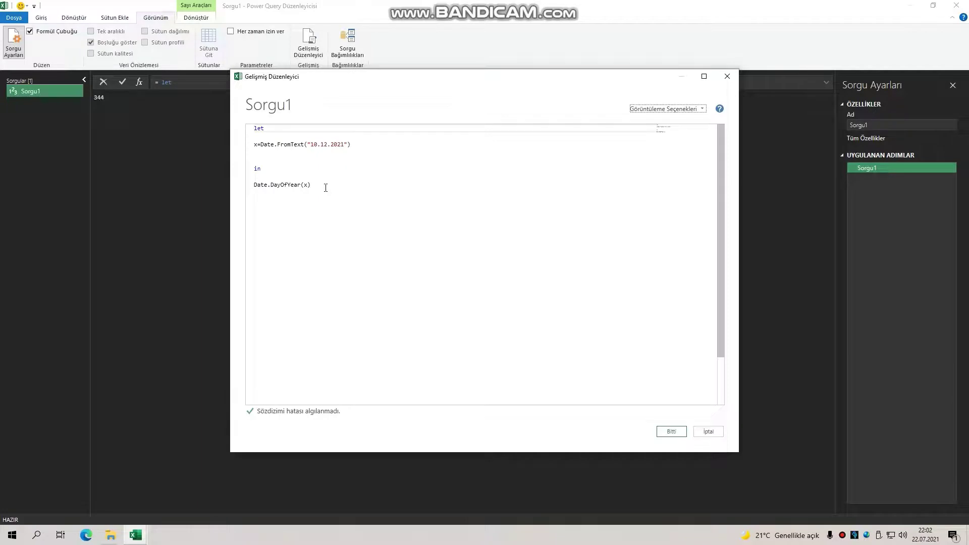
Change the last line to Date.DaysInMonth(x) and apply it, previewing 31
drag(325, 188, 248, 188)
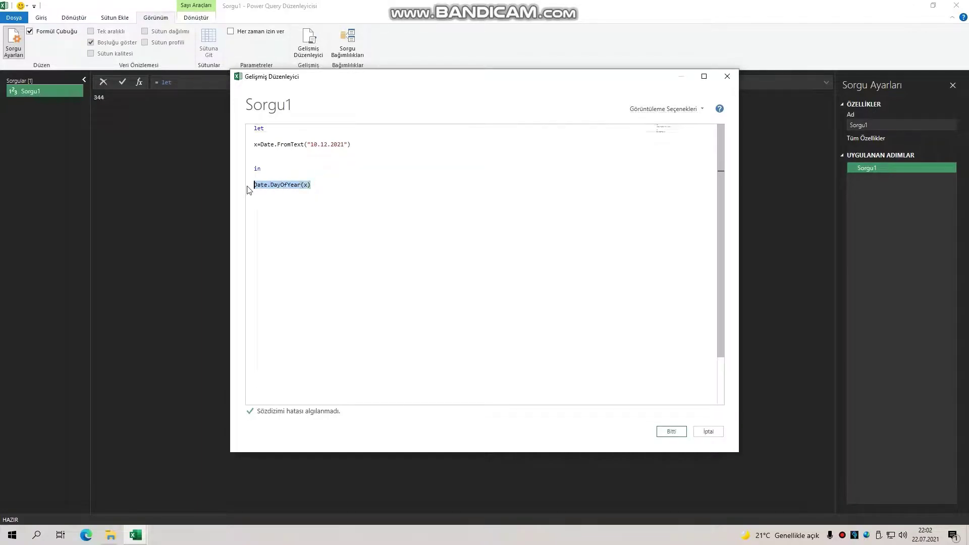
text(date)
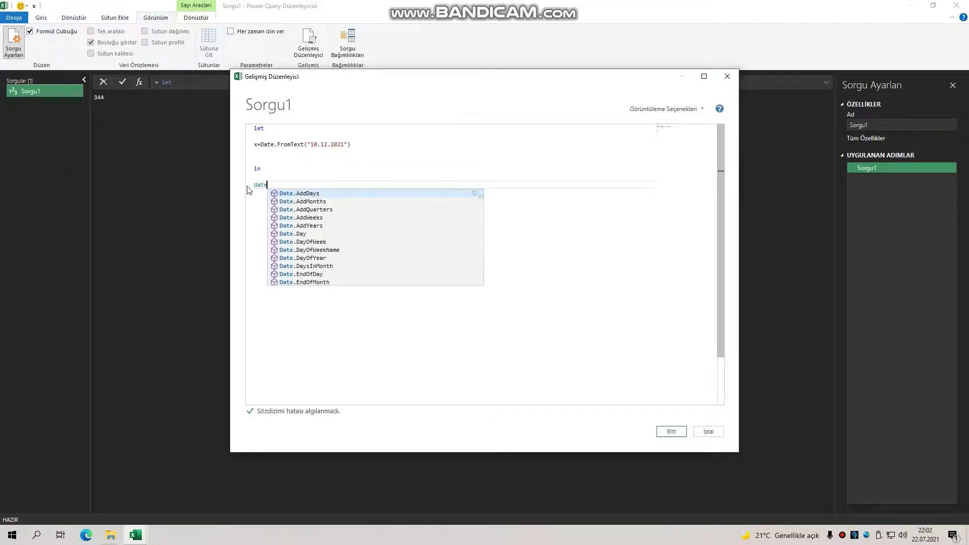
text(.days)
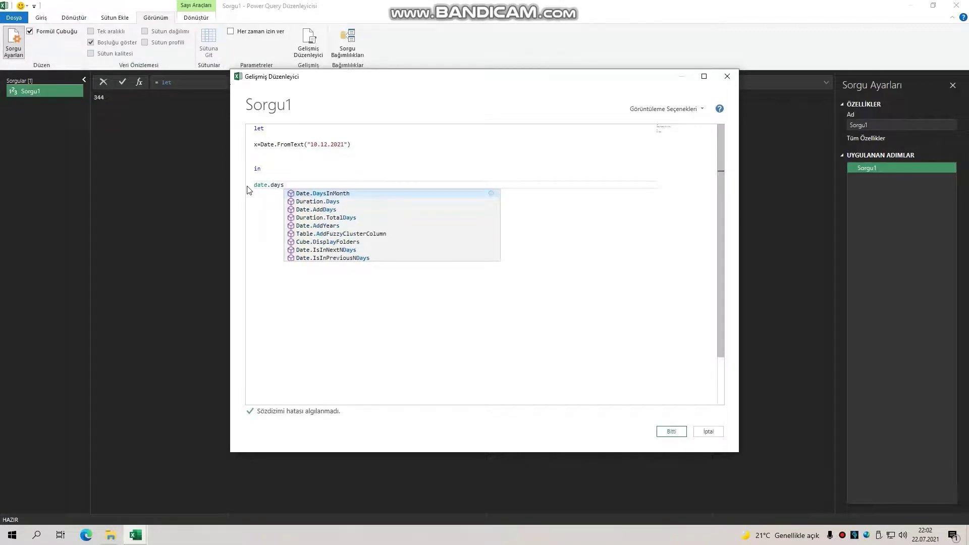
key(Tab)
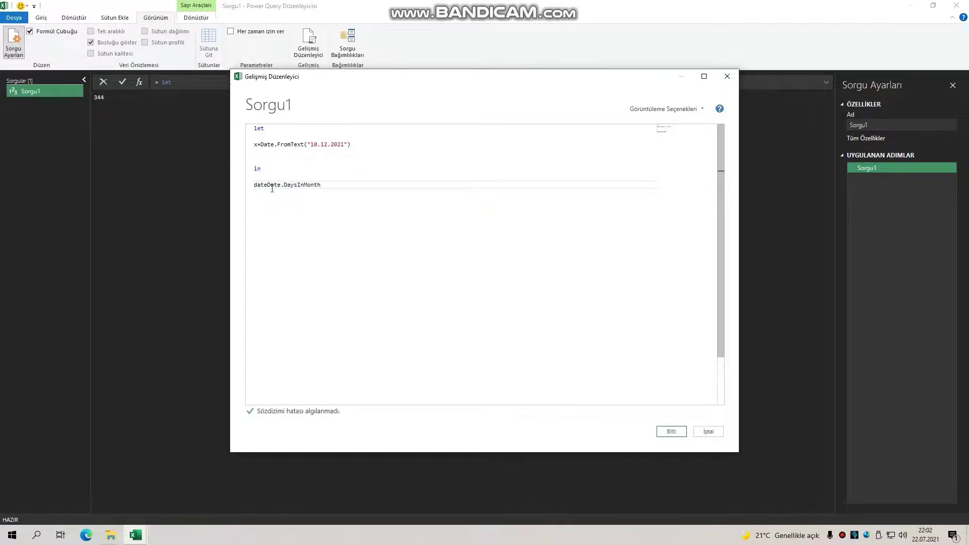
drag(263, 186, 249, 186)
key(BackSpace)
click(321, 184)
text((x)
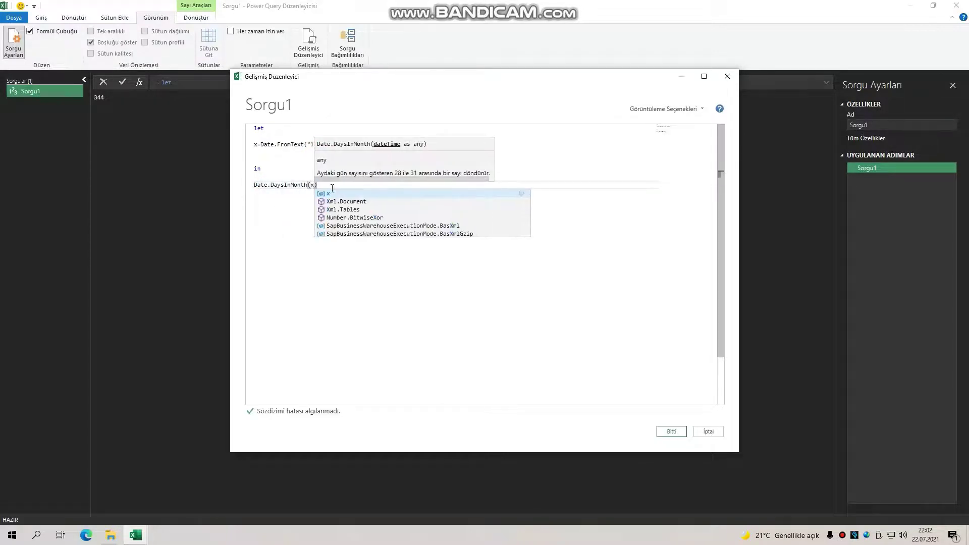
click(322, 185)
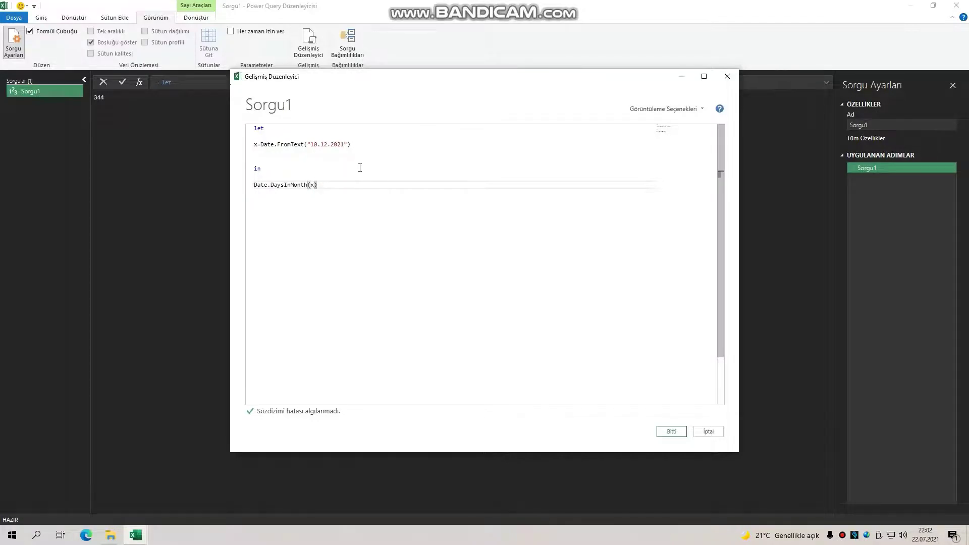
click(671, 432)
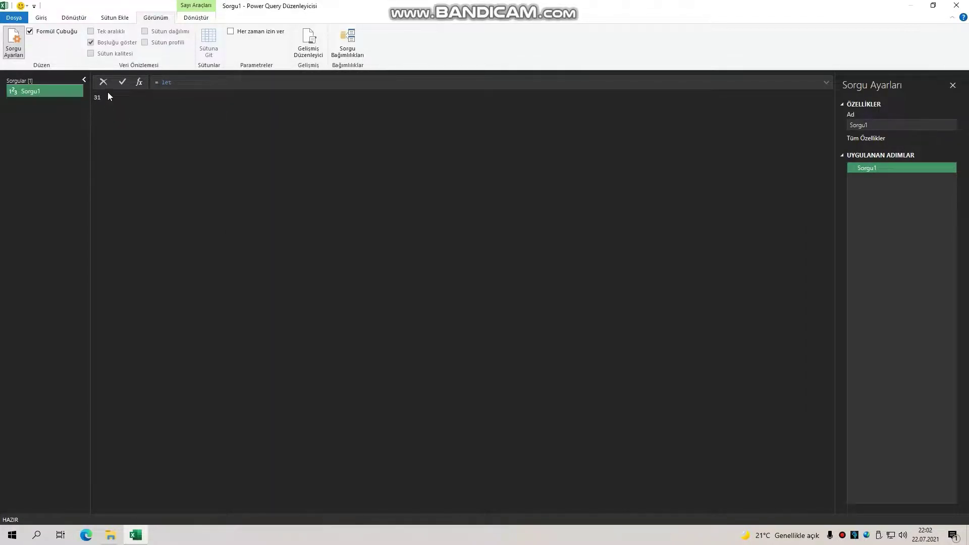
Check December 2021 in the taskbar calendar, then reopen the Advanced Editor
click(925, 535)
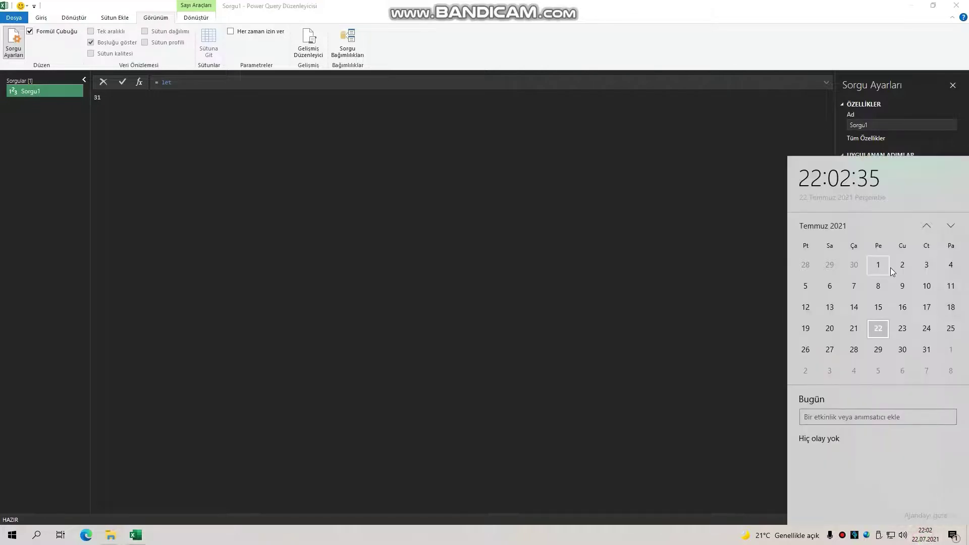
click(941, 227)
click(941, 227)
click(942, 228)
click(942, 227)
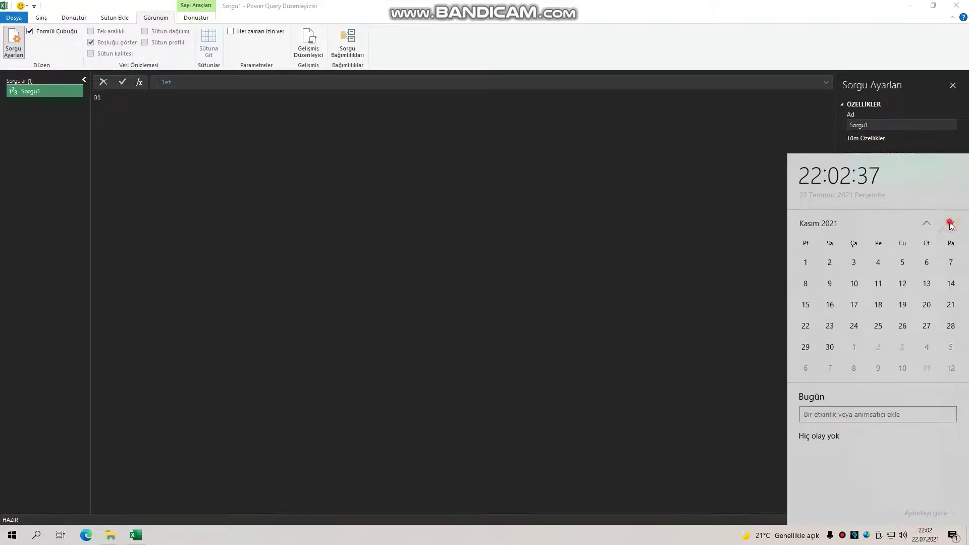
click(940, 230)
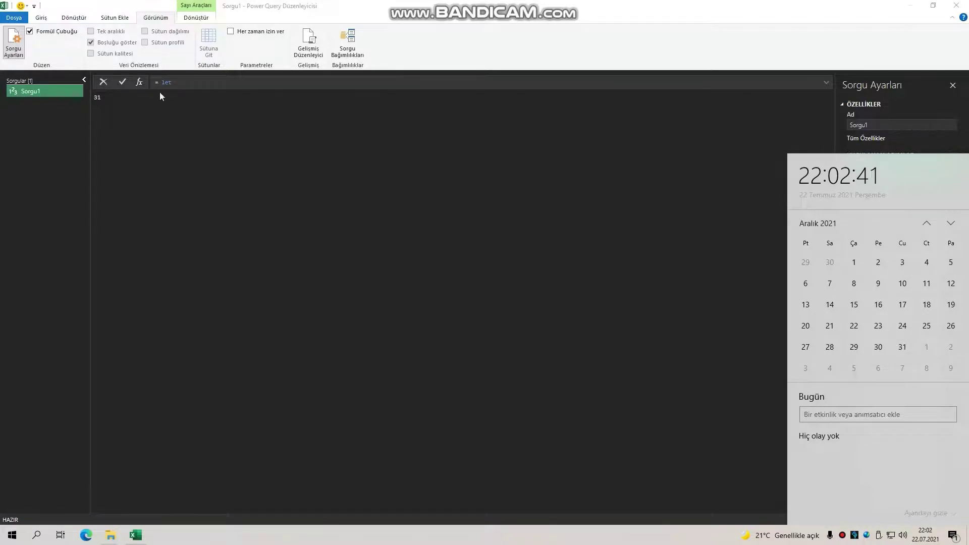
click(308, 43)
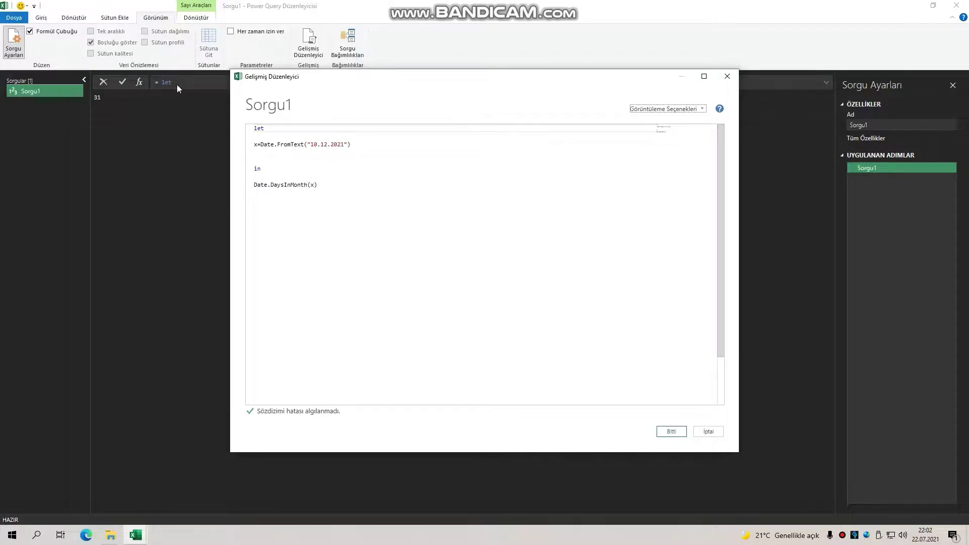
Replace the last line with Date.Month(x) and apply it, previewing month 12
drag(320, 186, 271, 186)
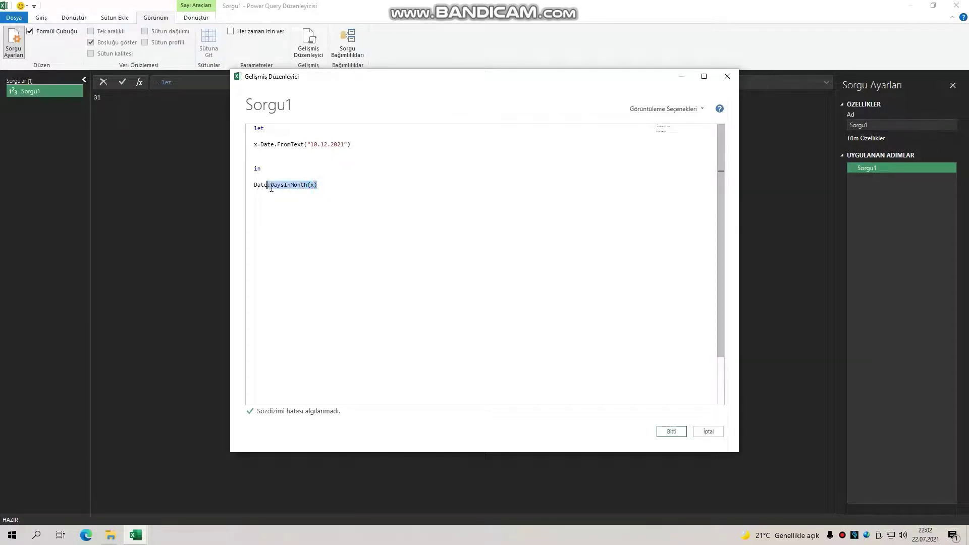
key(BackSpace)
key(BackSpace)
text(Date.)
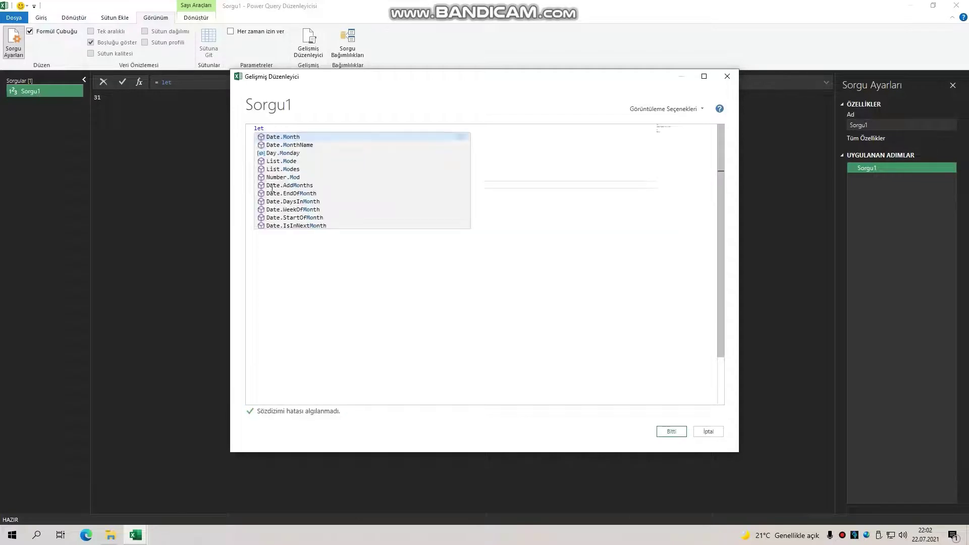
text(Month)
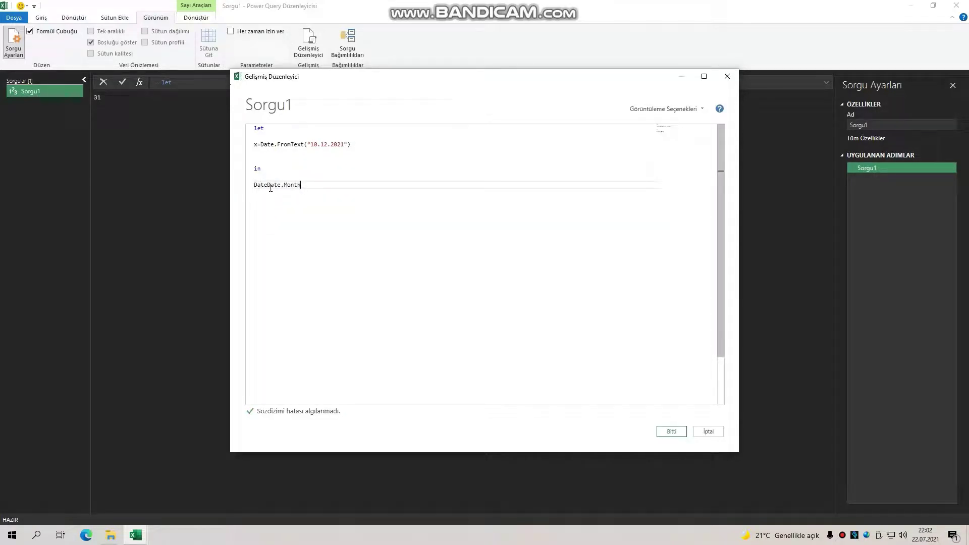
drag(268, 185, 254, 186)
key(BackSpace)
click(294, 186)
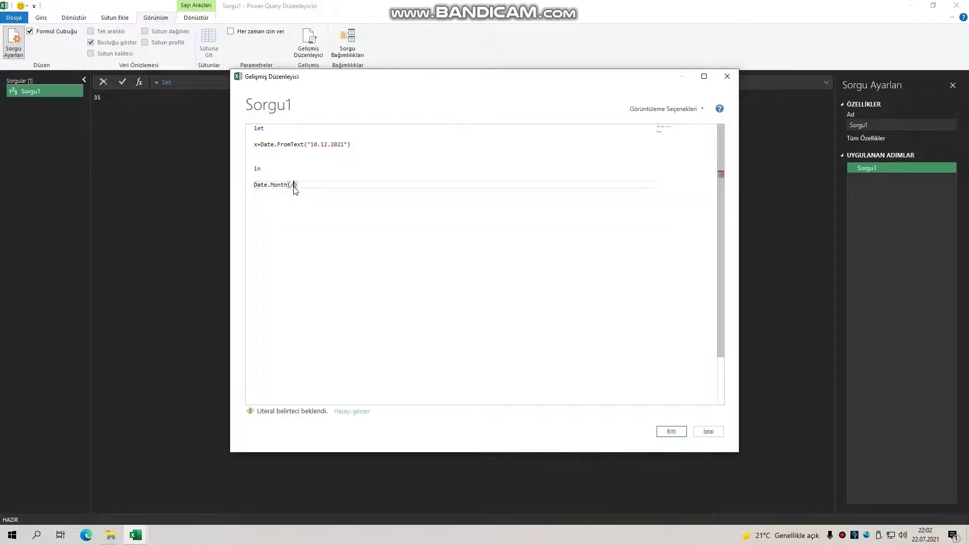
text((x)
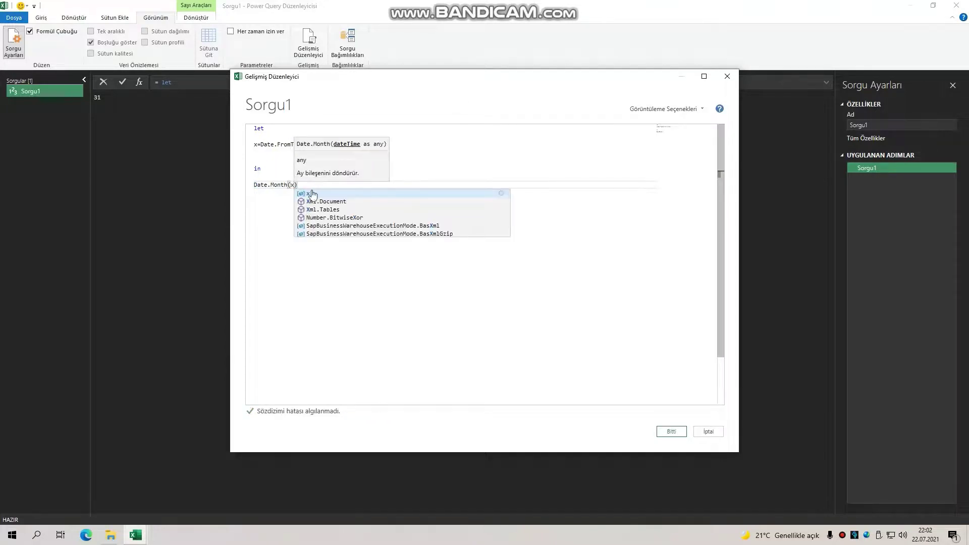
click(305, 188)
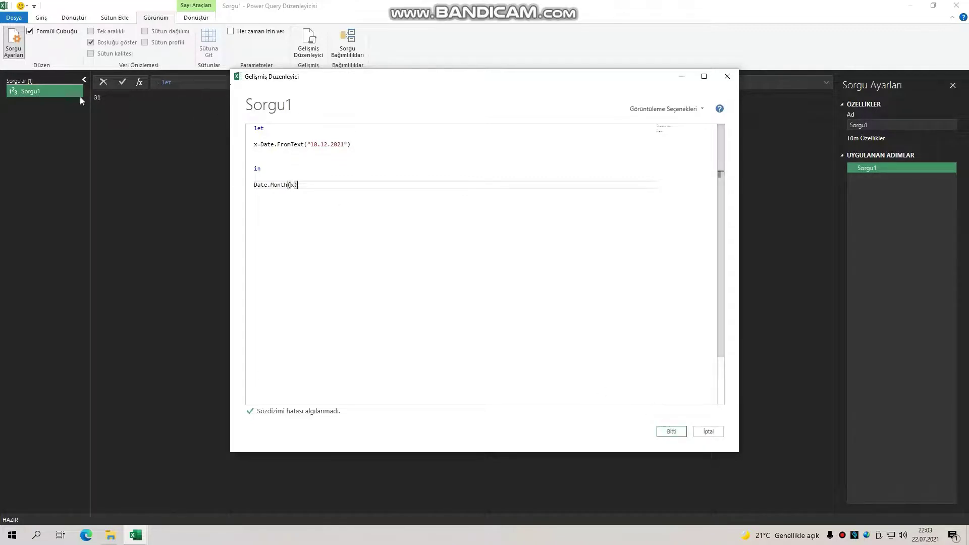
click(671, 431)
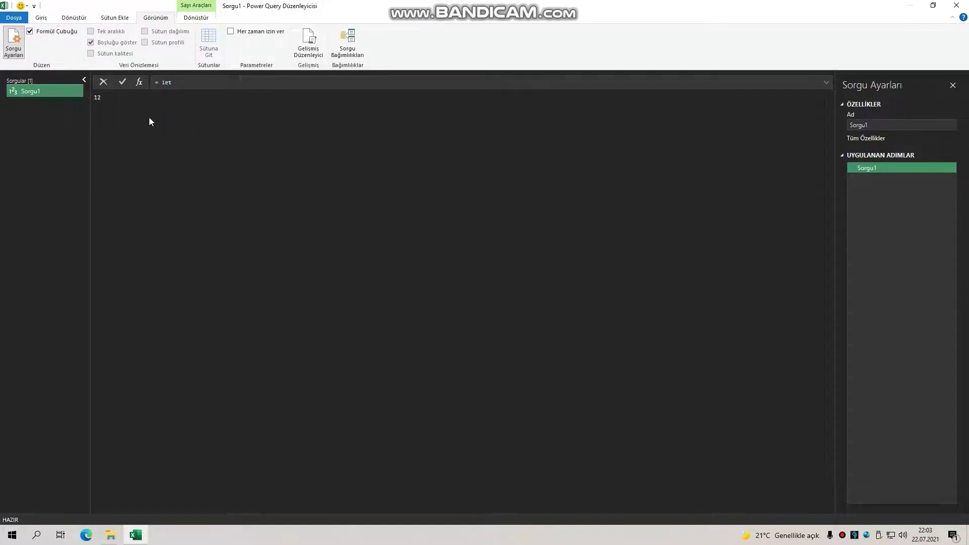
Change the last line to Date.MonthName(x,"tr-tr") and apply it, previewing Aralık
click(310, 52)
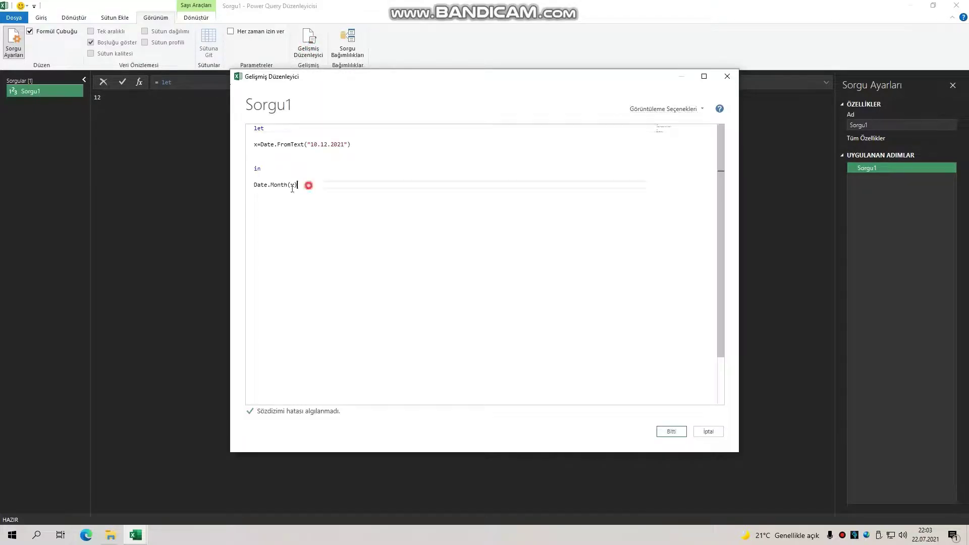
drag(297, 185, 270, 185)
key(BackSpace)
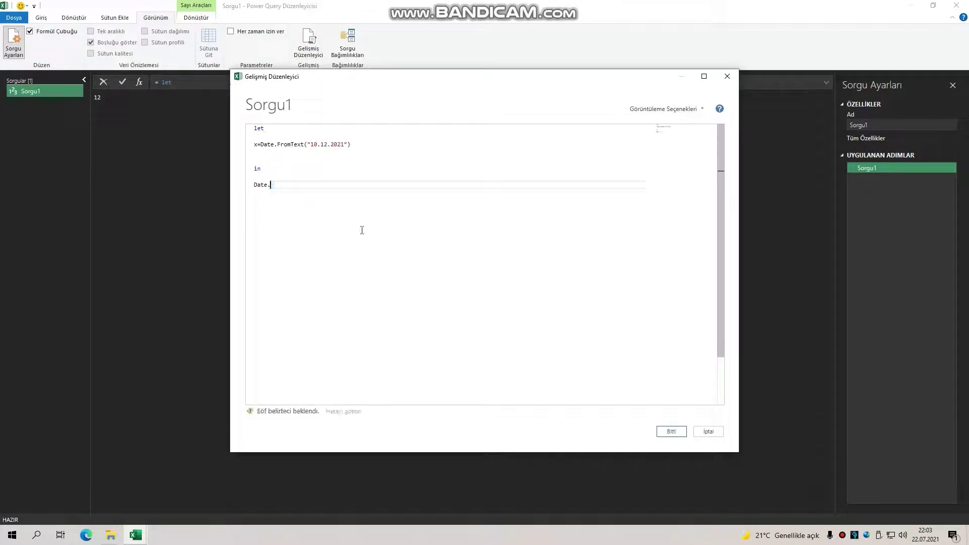
key(BackSpace)
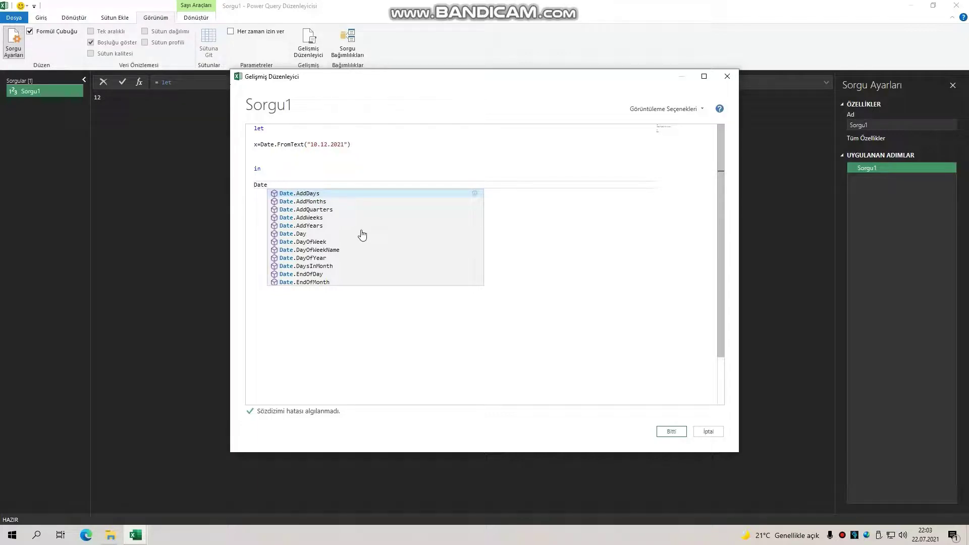
text(.Month)
key(Return)
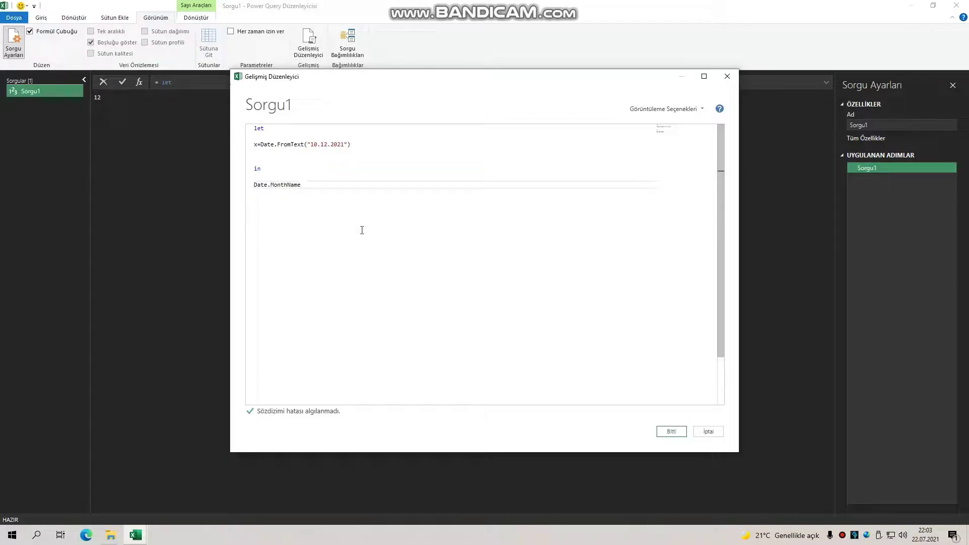
text((x,)
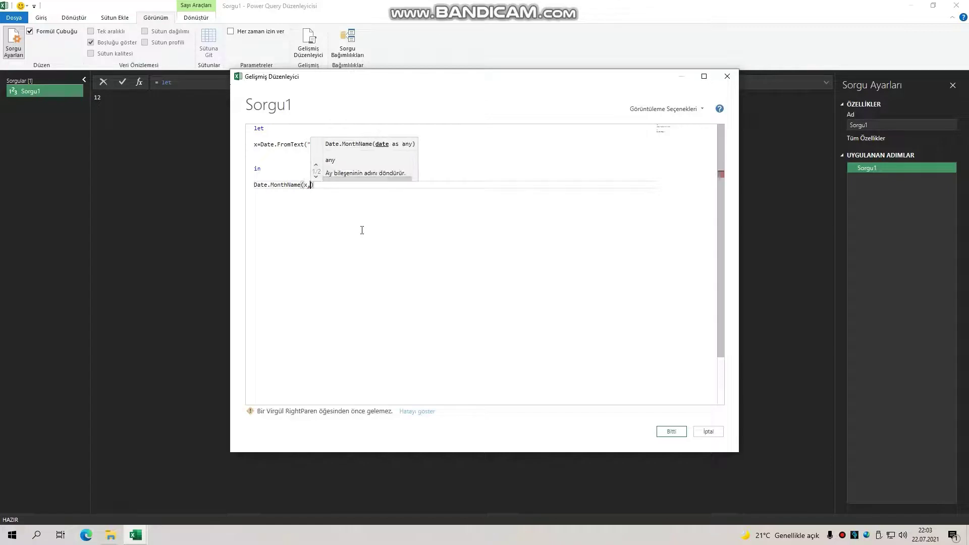
text("tr)
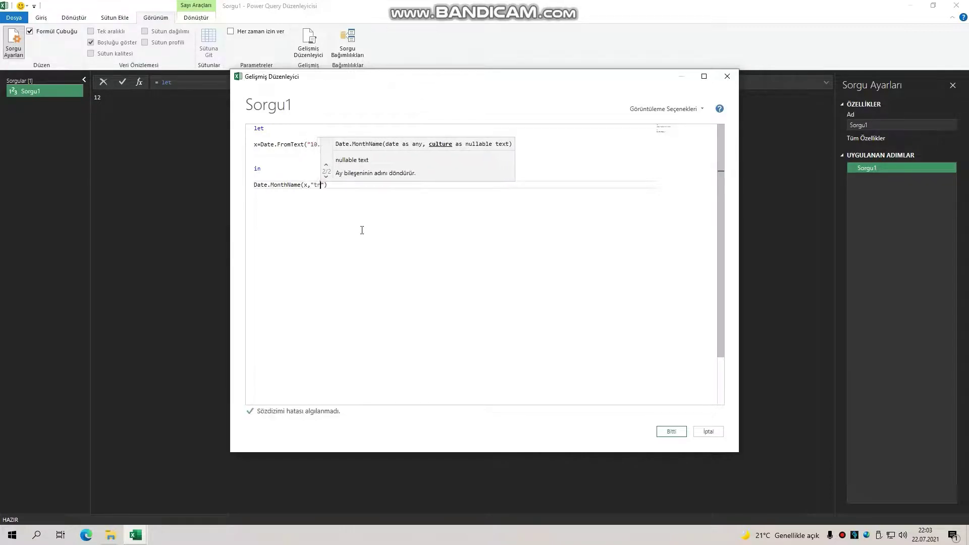
text(-tr)
click(672, 430)
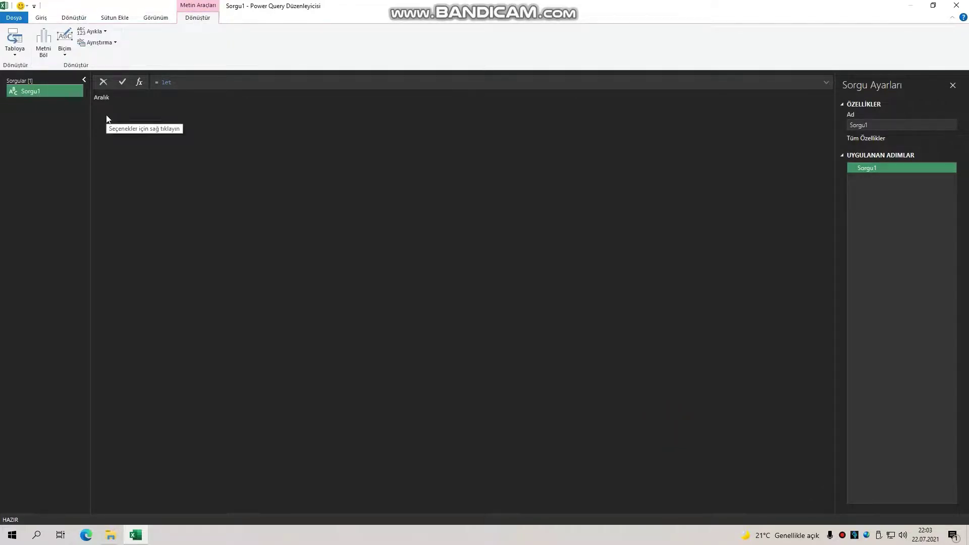
Reopen the Advanced Editor and replace the MonthName call with Date.ToRecord
click(167, 19)
click(308, 45)
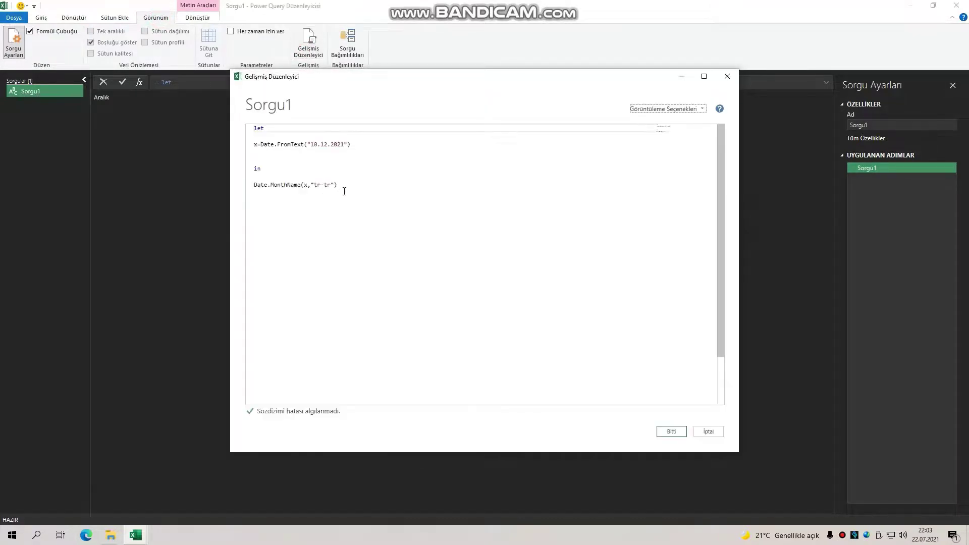
drag(341, 185, 272, 186)
key(Delete)
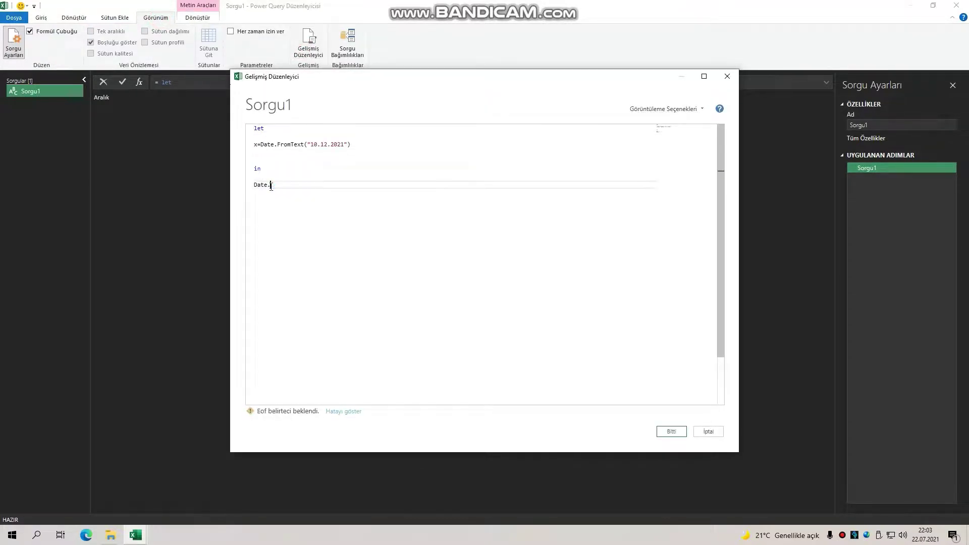
text(To)
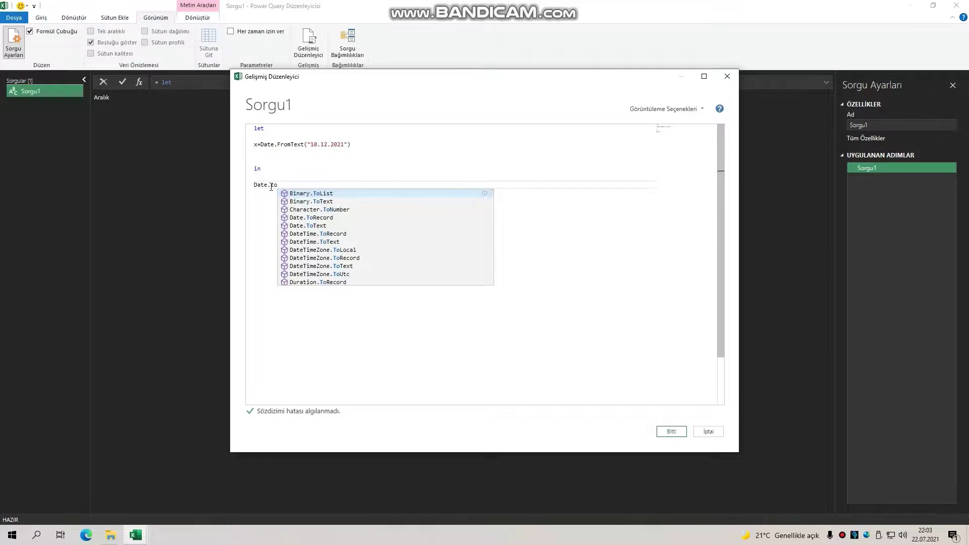
key(Down)
key(Down)
key(Down)
key(Return)
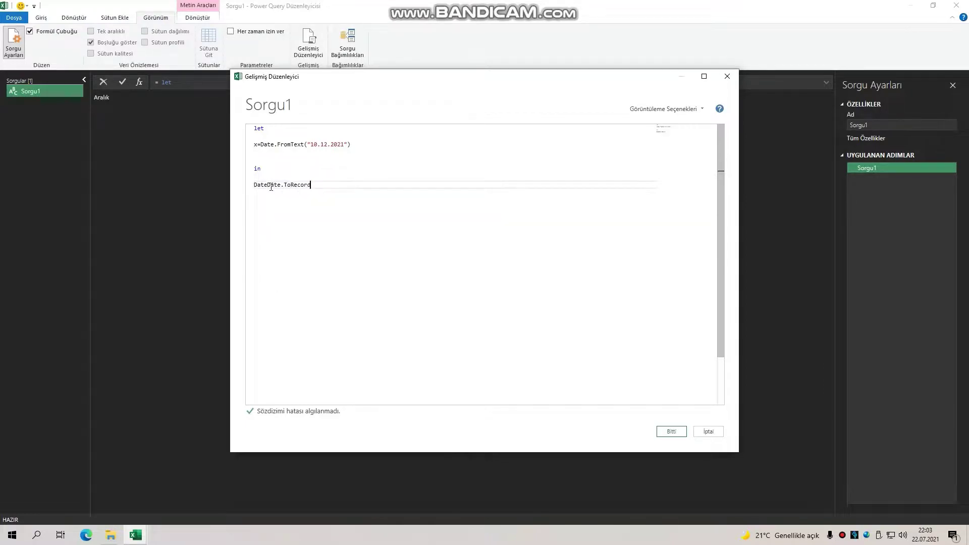
Complete the line as Date.ToRecord(x) and apply, previewing Year 2021, Month 12, Day 10
click(271, 188)
key(BackSpace)
key(BackSpace)
key(BackSpace)
click(318, 188)
text((x)
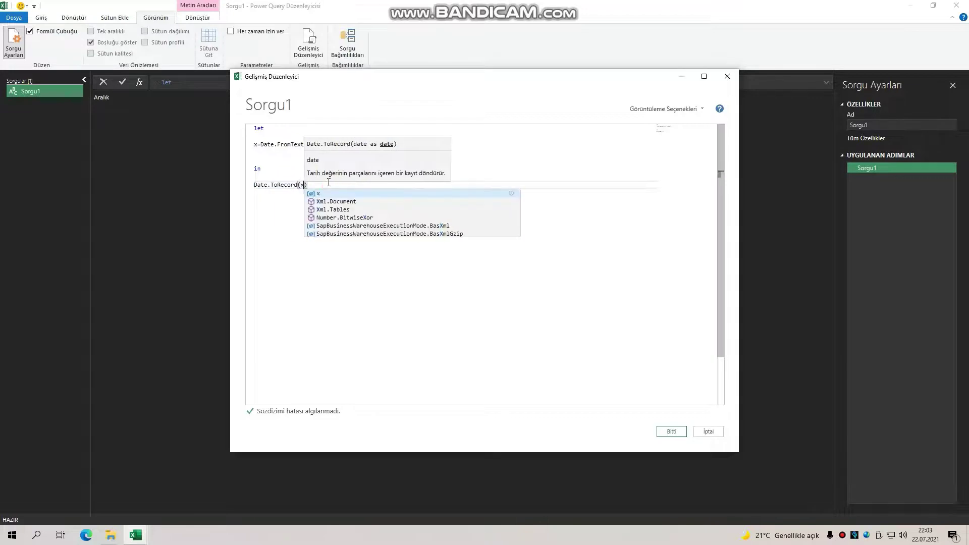
click(325, 186)
click(672, 431)
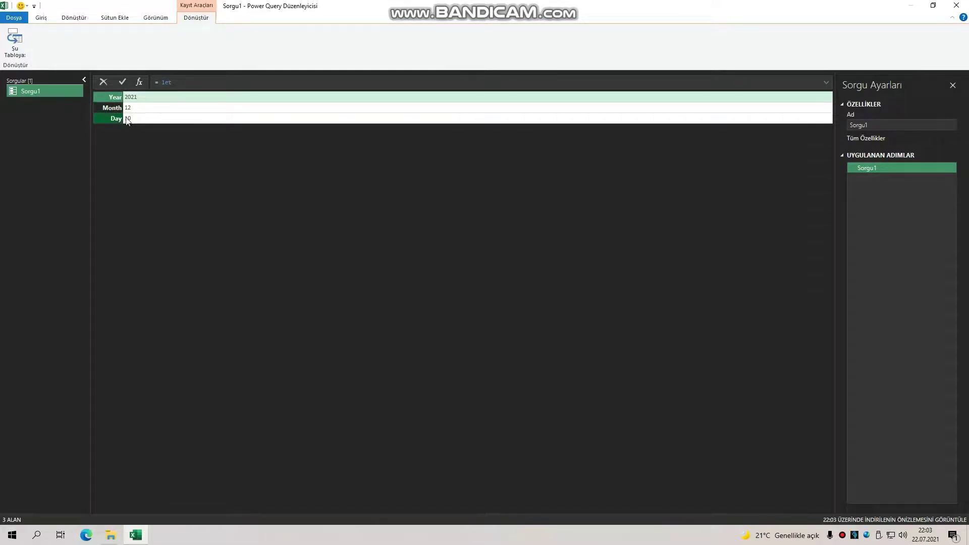
Reopen the query code and select the ToRecord(x) part of the last line
click(161, 18)
click(309, 46)
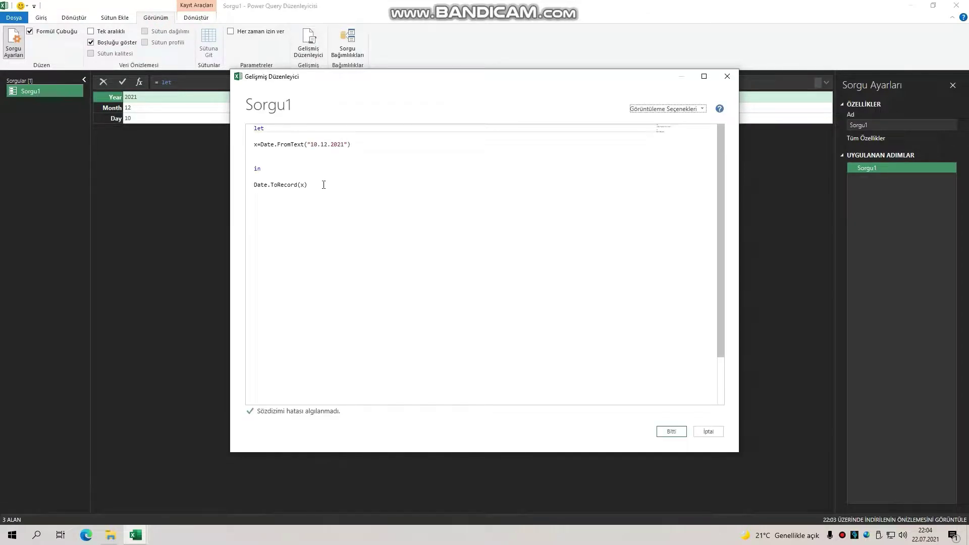
click(313, 184)
drag(296, 186, 272, 185)
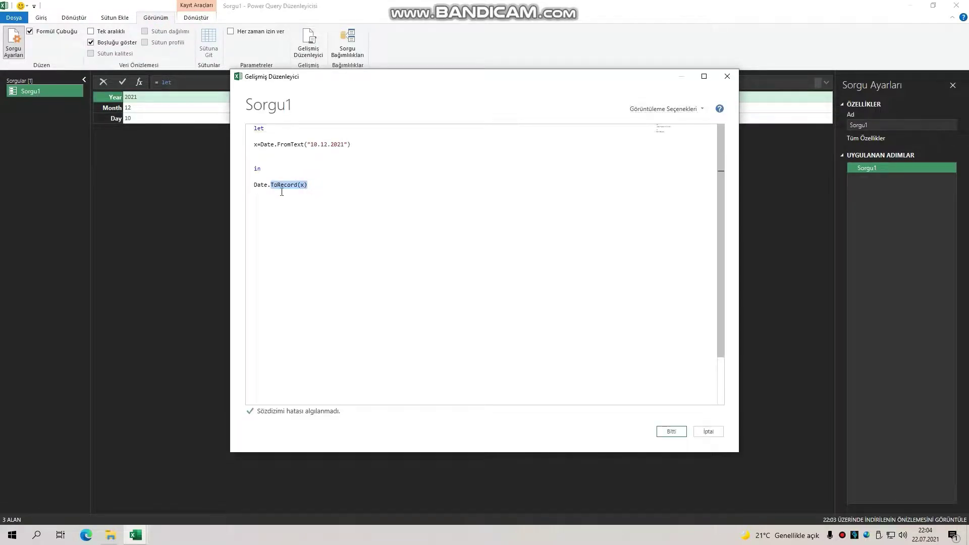
Make the last line Date.Year(x), apply it to preview 2021, and reopen the code
text(ye)
key(Return)
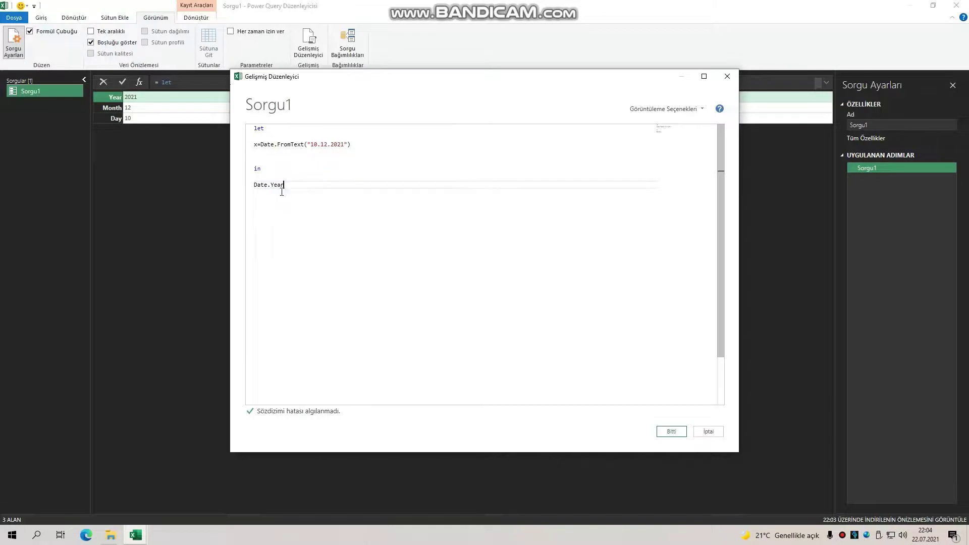
text(()
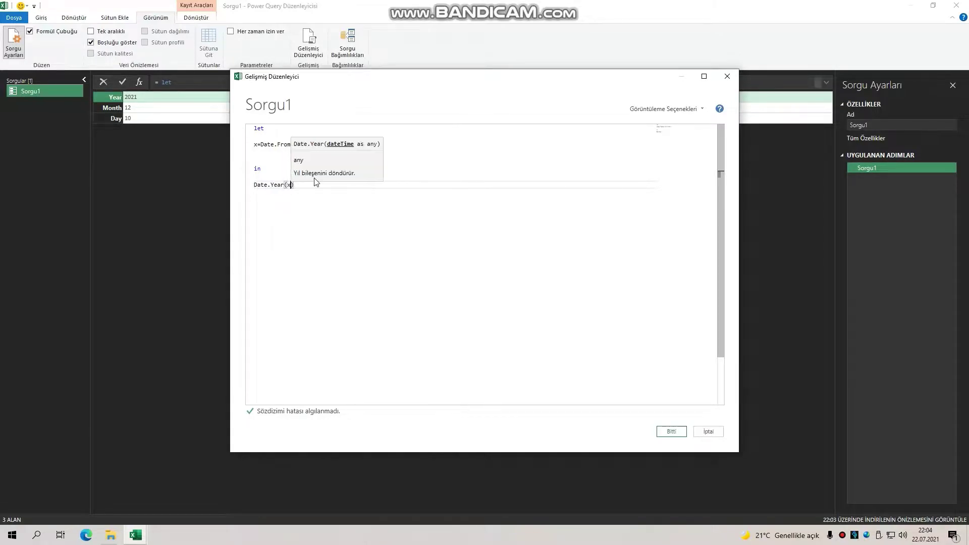
text(x)
click(304, 191)
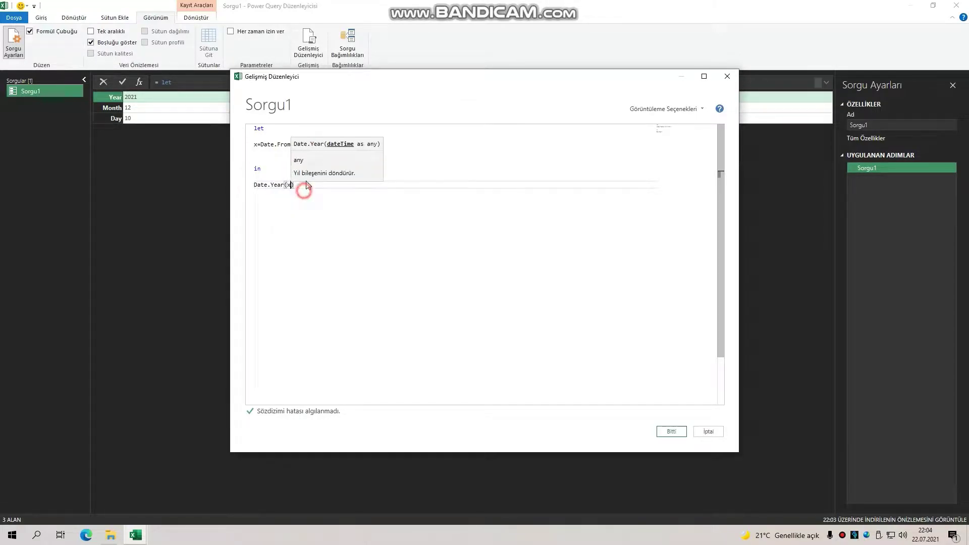
click(667, 432)
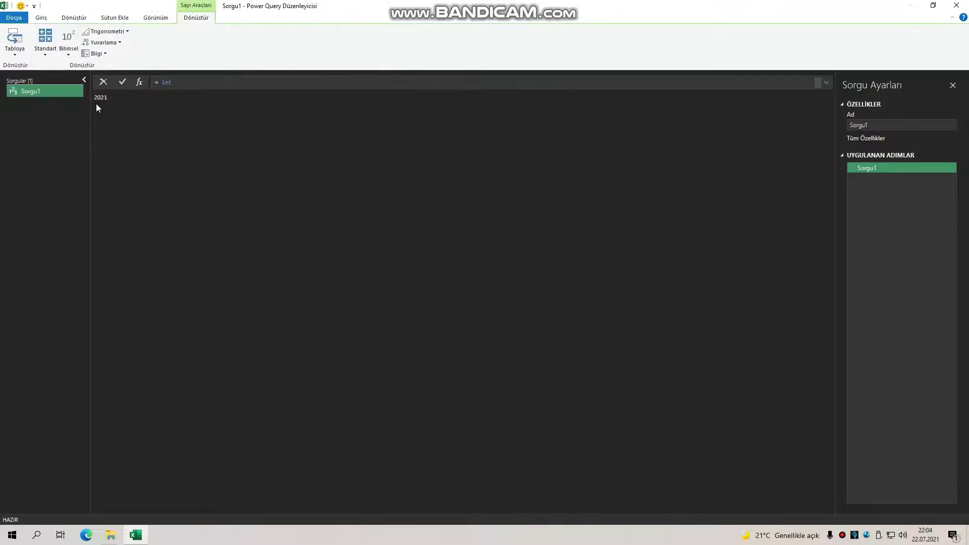
click(156, 19)
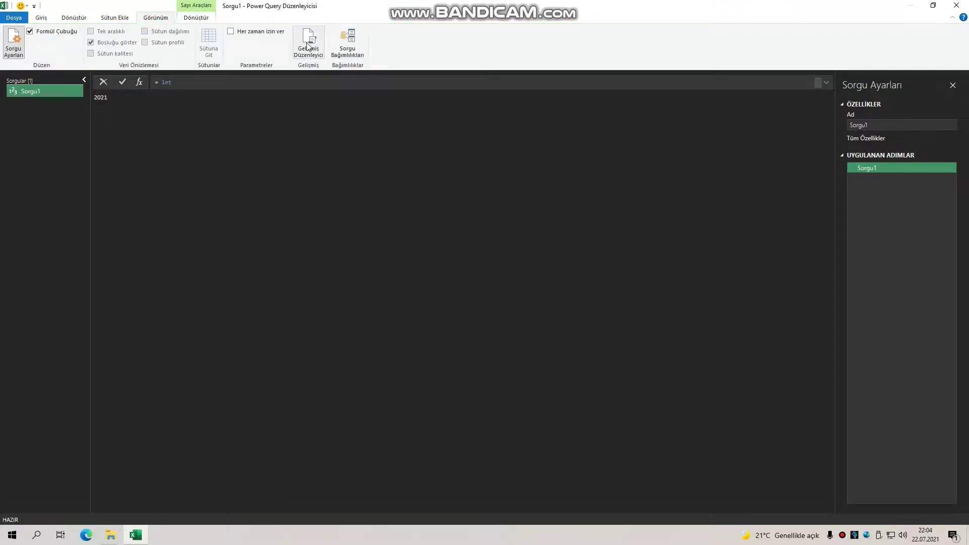
click(309, 46)
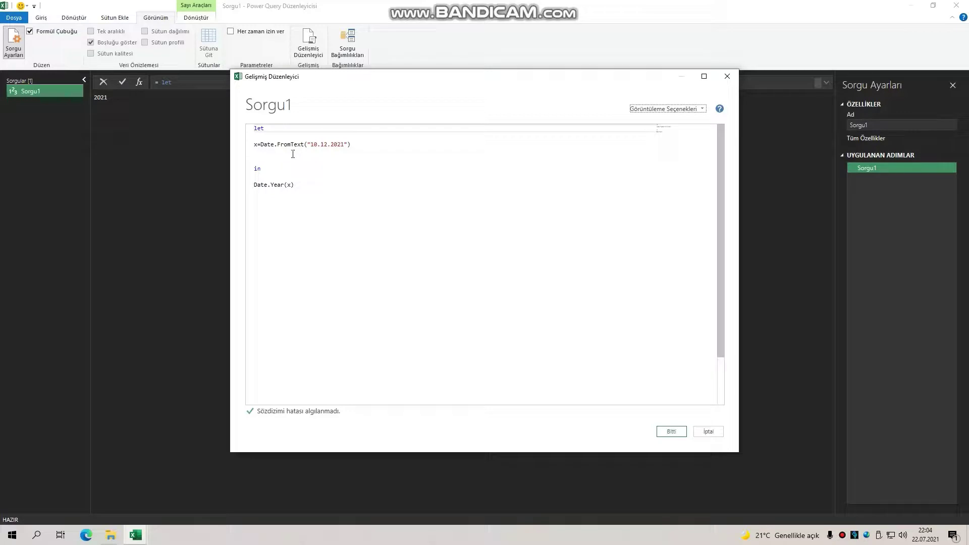
Replace Date.FromText("10.12.2021") with #date(2021,07,22) as the value of x
drag(352, 144, 260, 144)
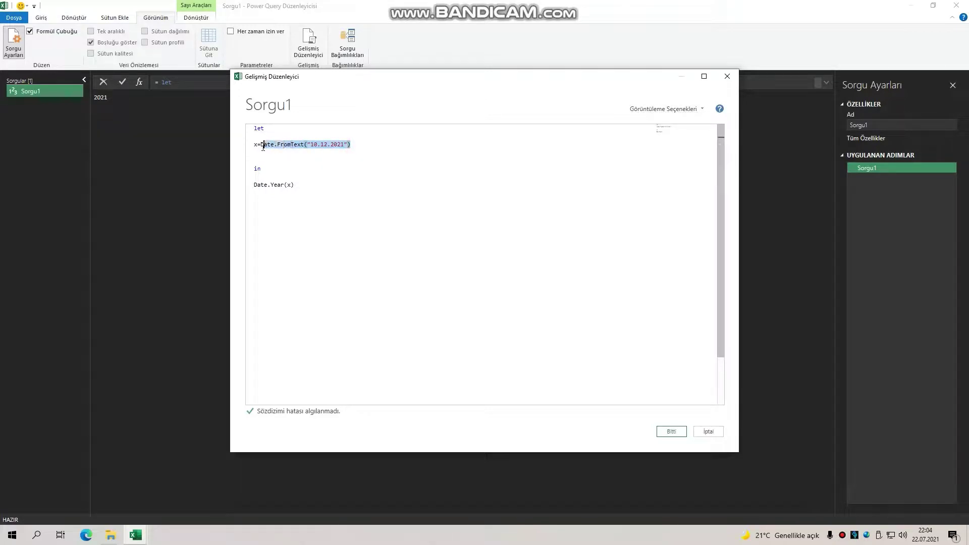
key(Delete)
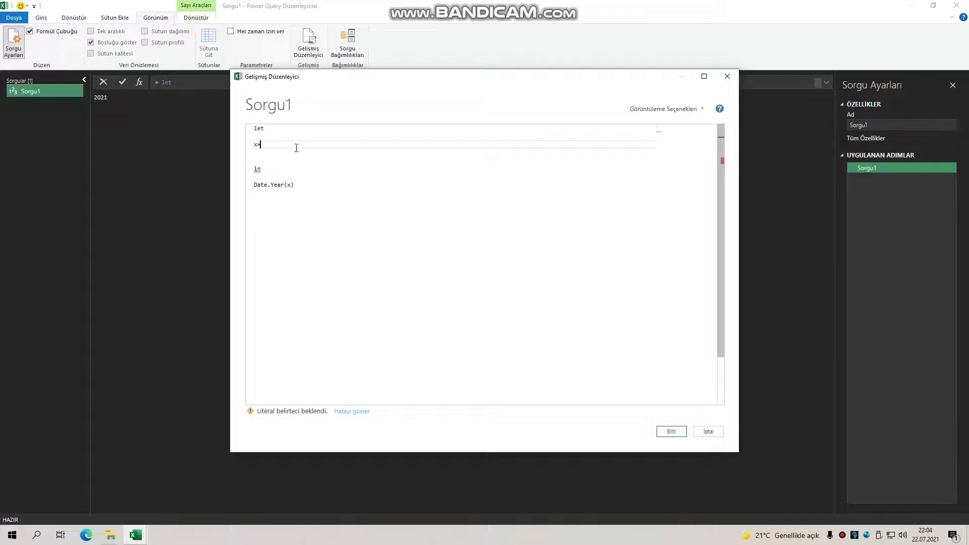
text(#)
text(date)
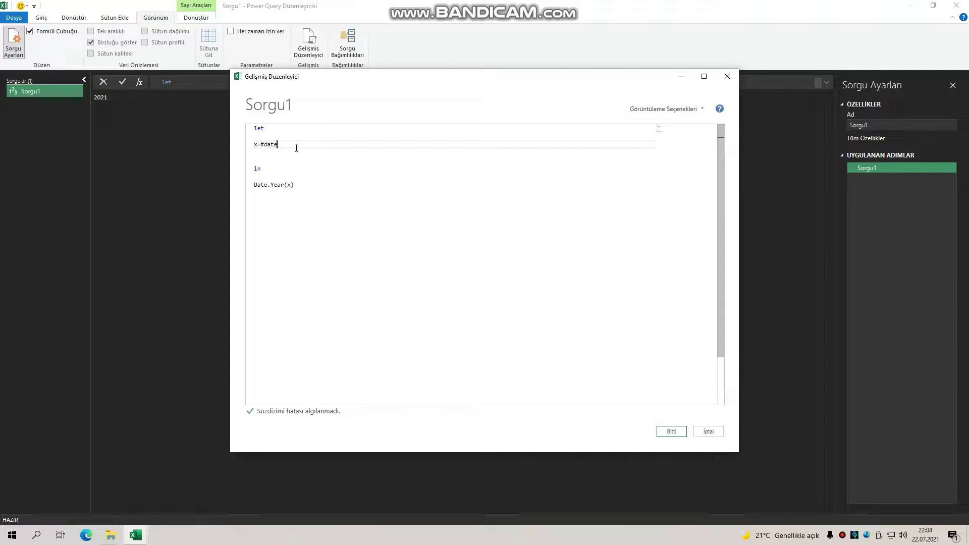
text(()
text(2021,)
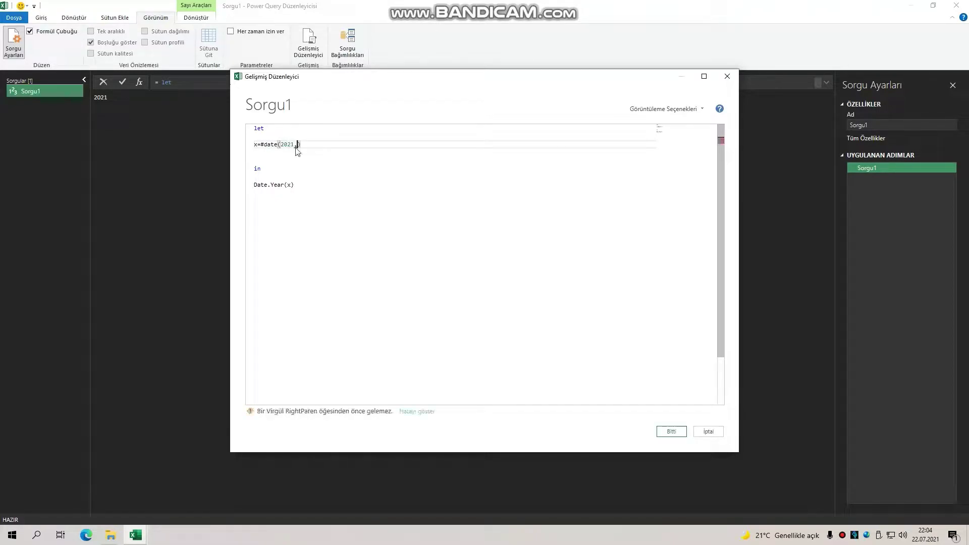
text(07,)
text(22)
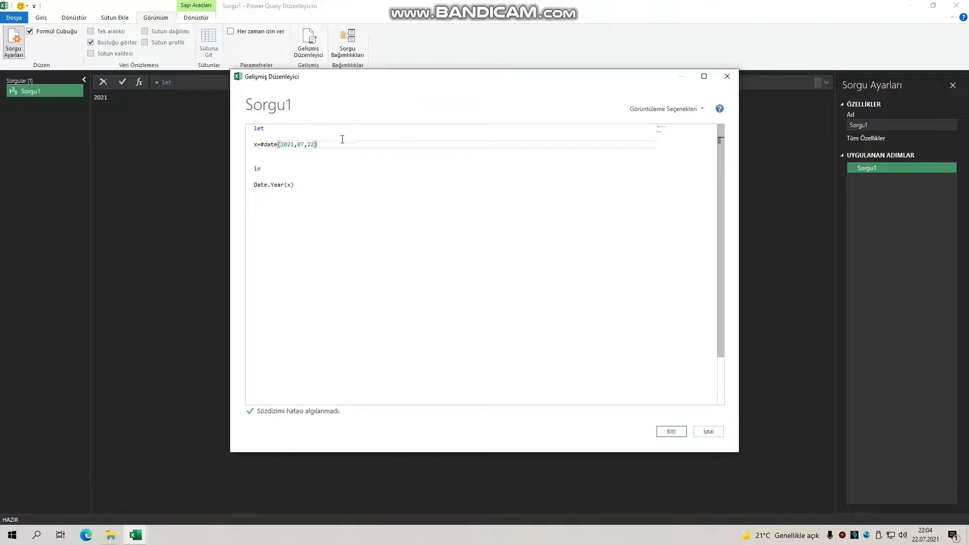
Make the last line just x and apply it, previewing 22.07.2021
triple_click(306, 189)
text(x)
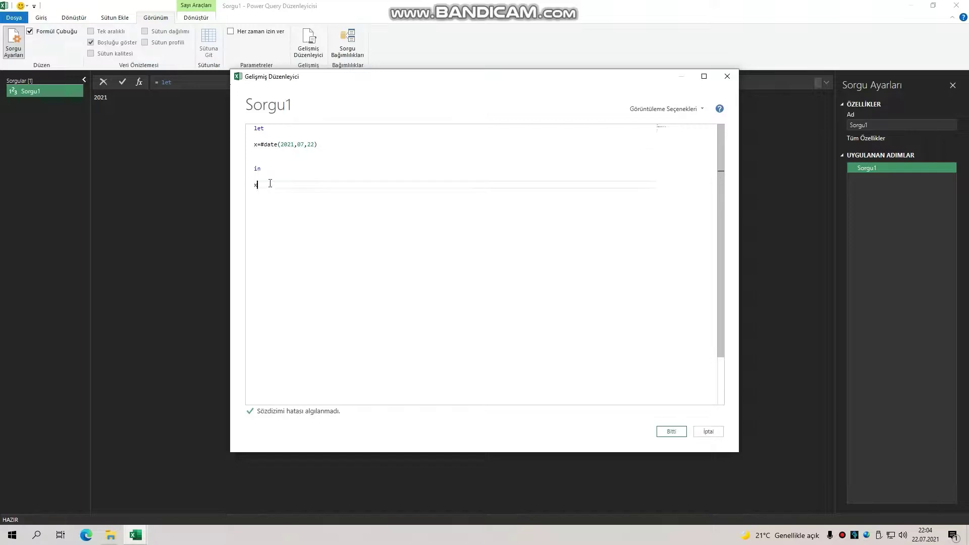
click(271, 194)
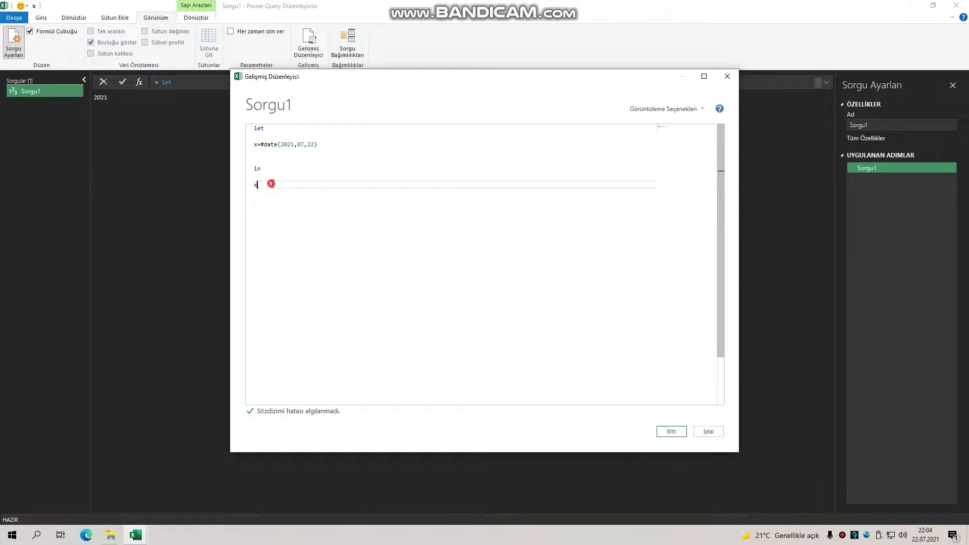
click(671, 431)
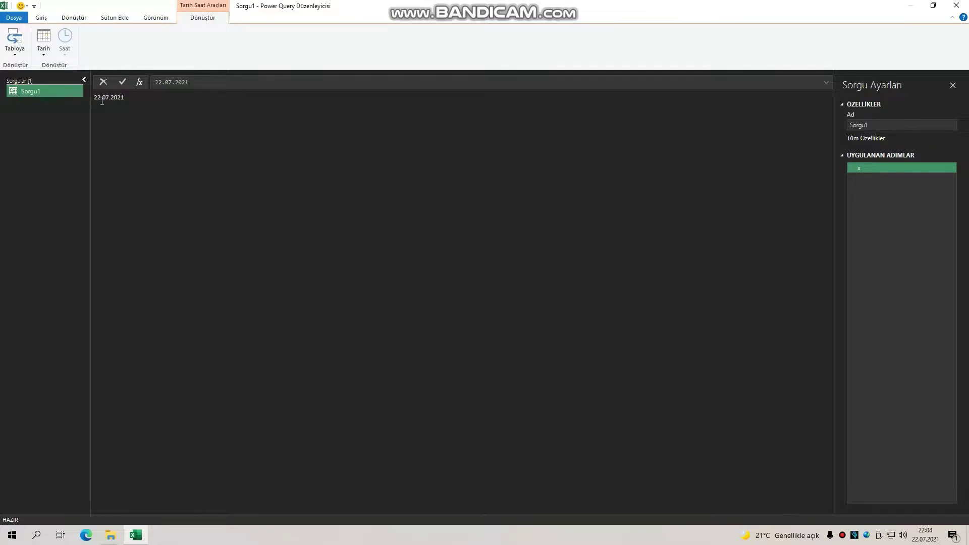
click(162, 17)
Reopen Sorgu1's code with the cursor on the final x line
click(306, 44)
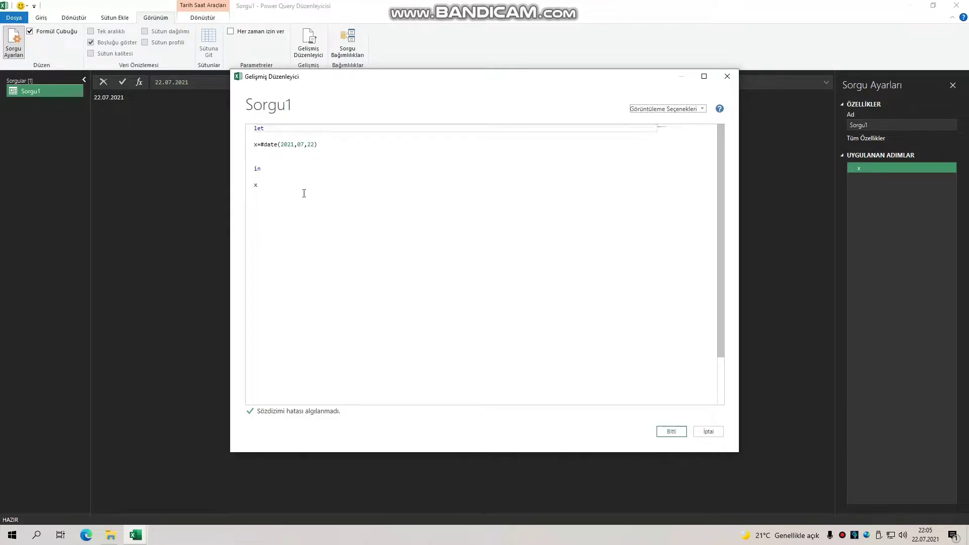
click(283, 174)
click(277, 187)
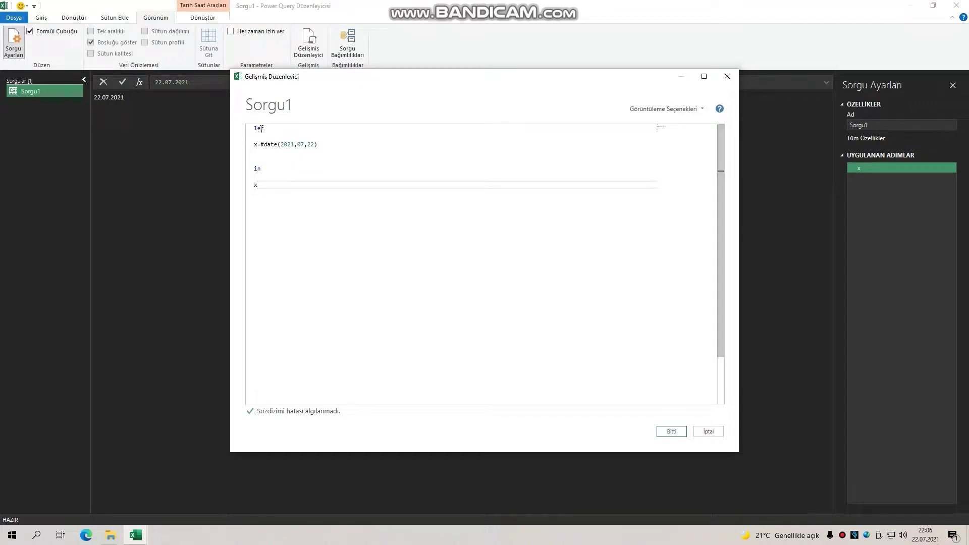
Replace all code with DateTimeZone.FixedLocalNow(), apply it, and reopen the code editor
drag(256, 128, 274, 187)
text(l)
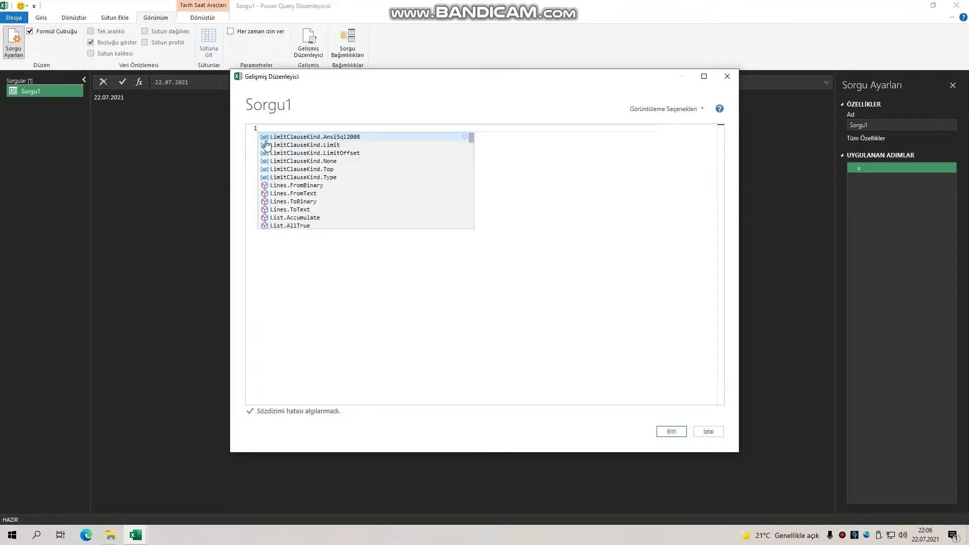
key(BackSpace)
text(date)
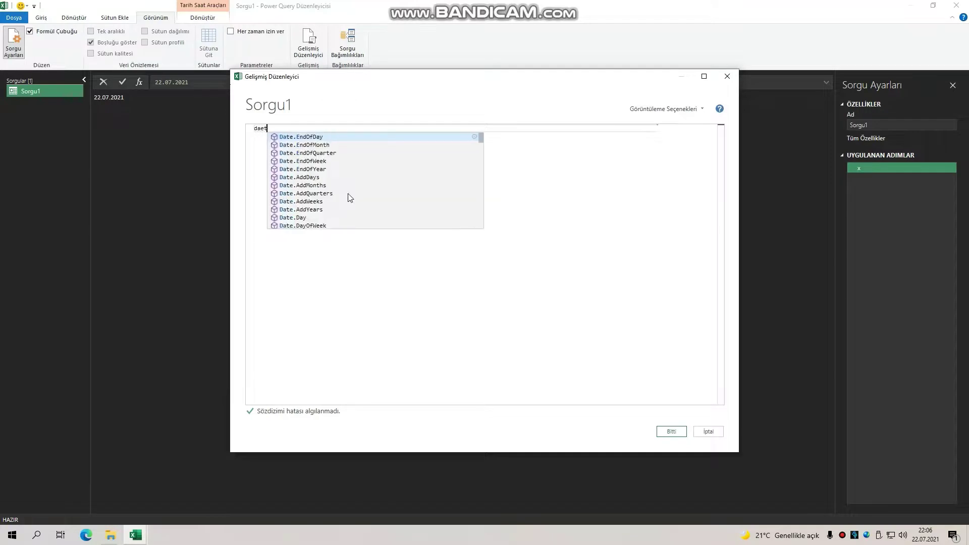
text(tim)
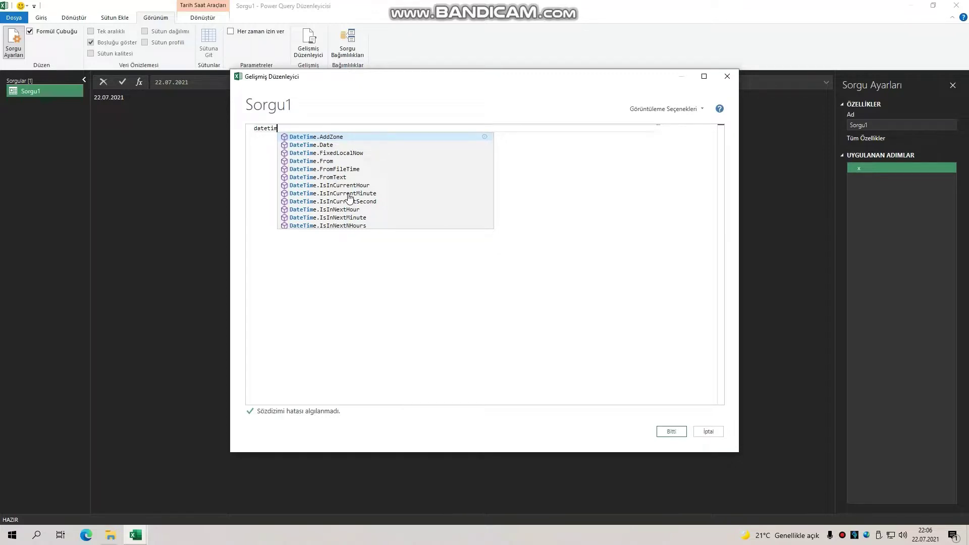
text(ezon)
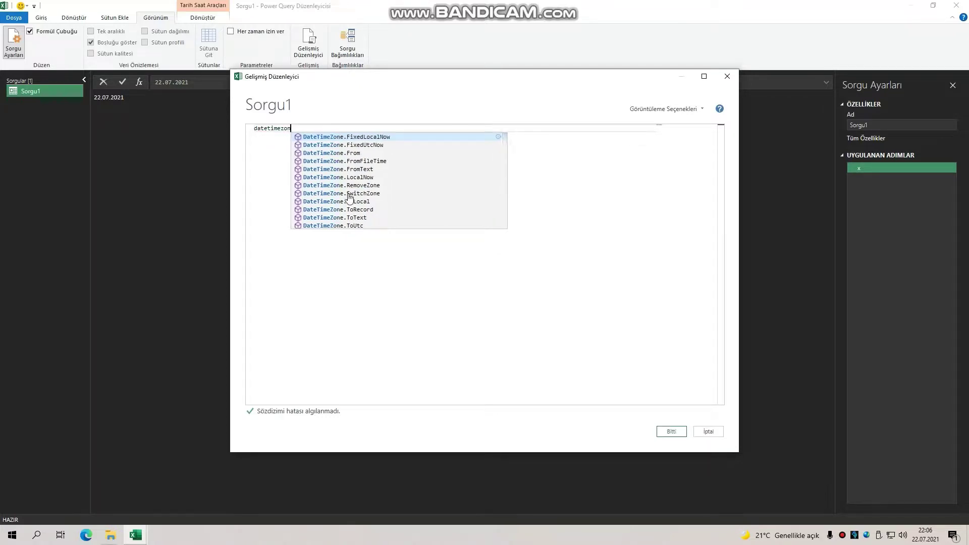
key(Tab)
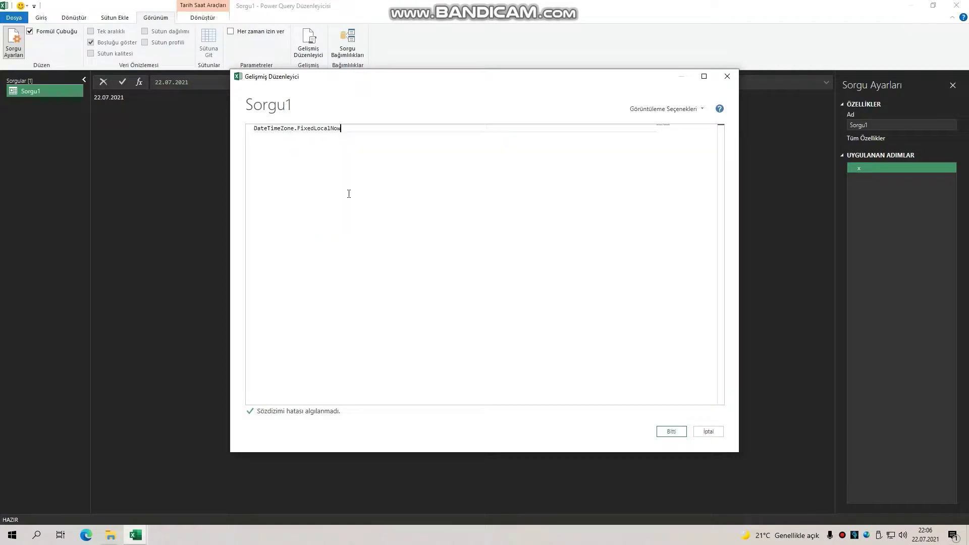
text(()
text())
click(671, 432)
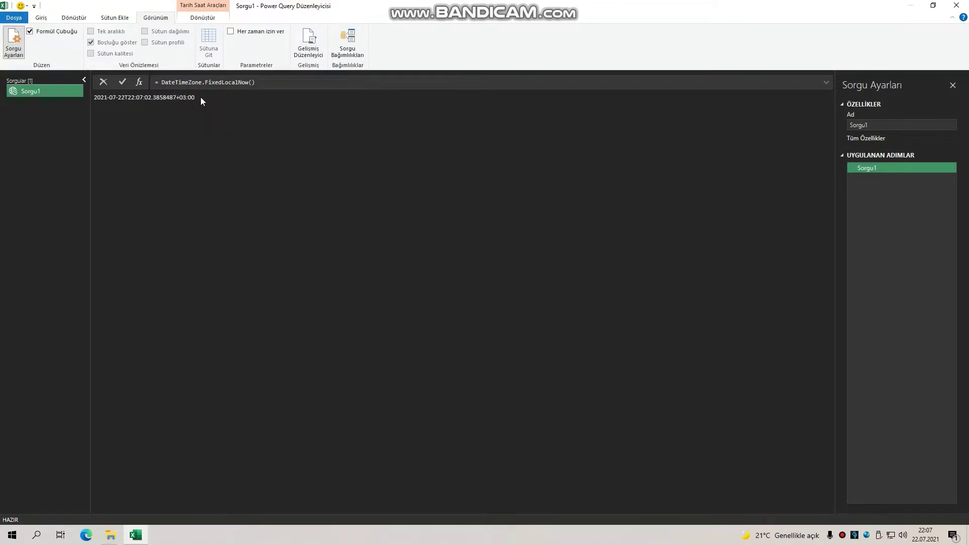
click(309, 42)
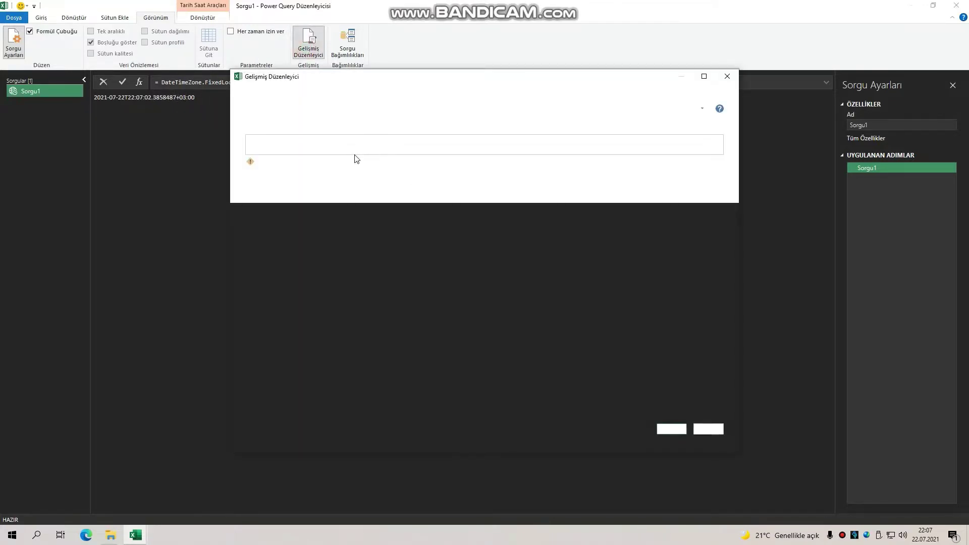
Replace the code with #time(12,15,15), apply to preview 12:15:15, and reopen the editor
drag(364, 128, 250, 130)
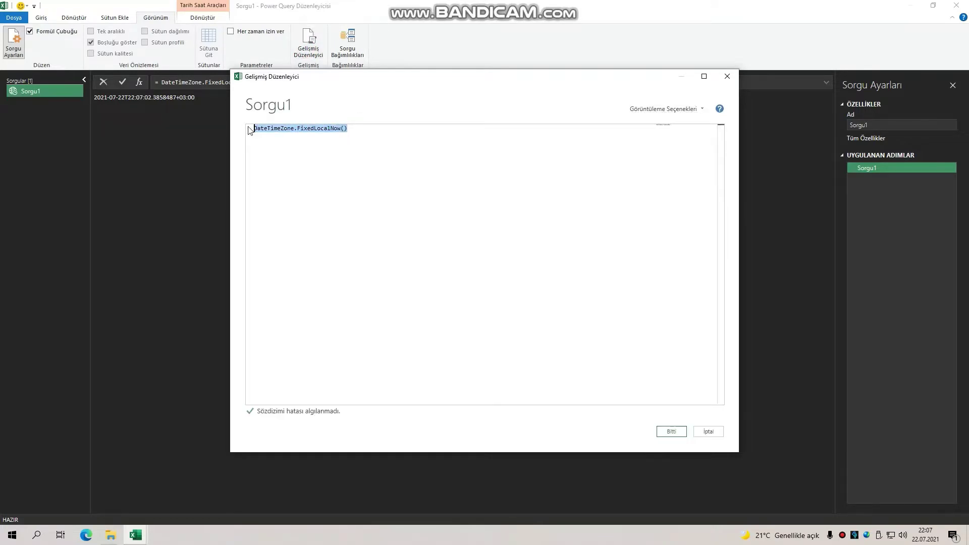
key(BackSpace)
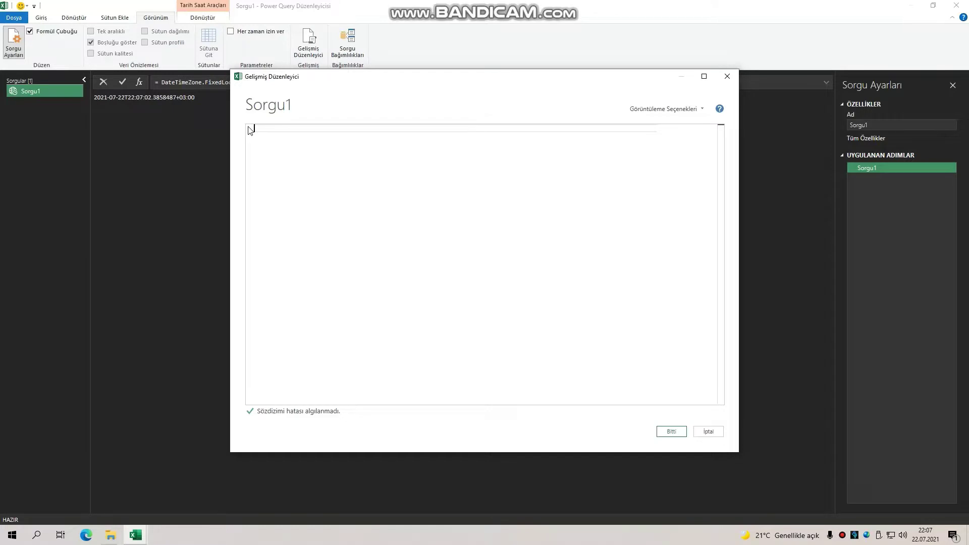
text(=#time)
text(()
text(12)
text(,15)
text(,15)
click(672, 432)
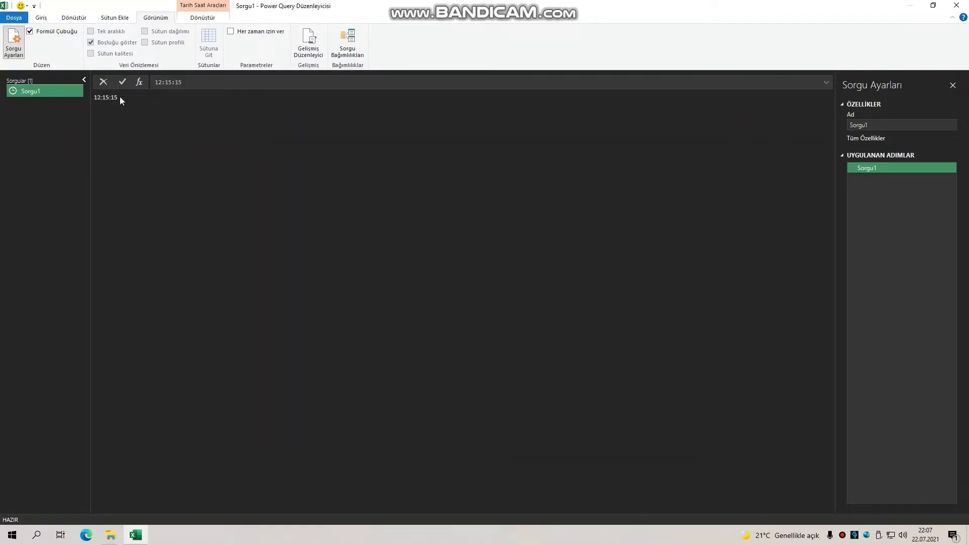
click(308, 43)
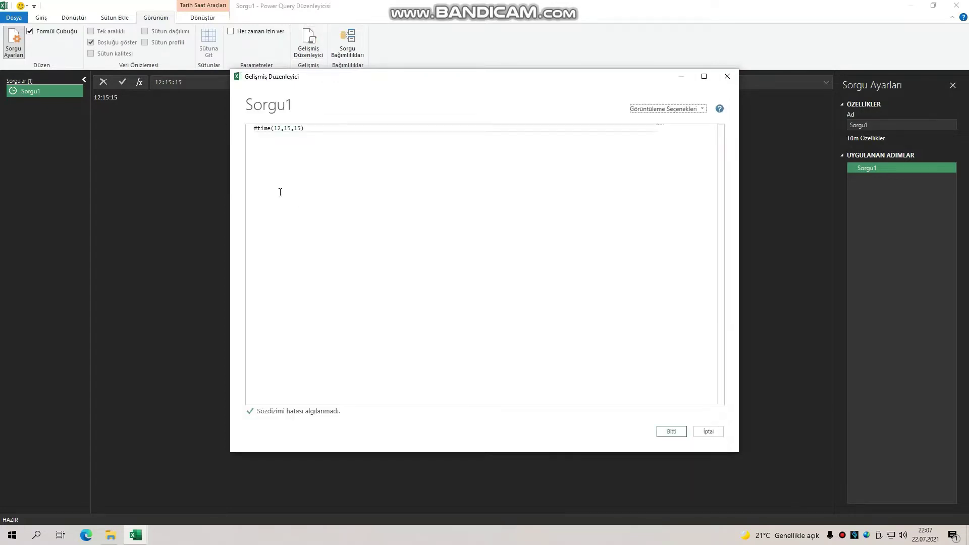
Wrap the code as Time.Hour(#time(12,15,15)), apply to preview 12, and reopen the editor
click(254, 129)
text(ti)
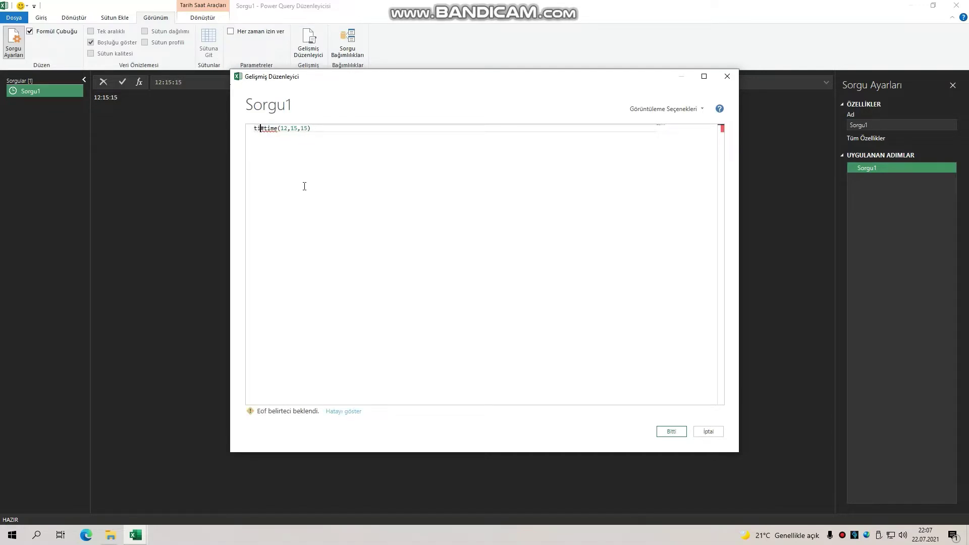
text(me.hou)
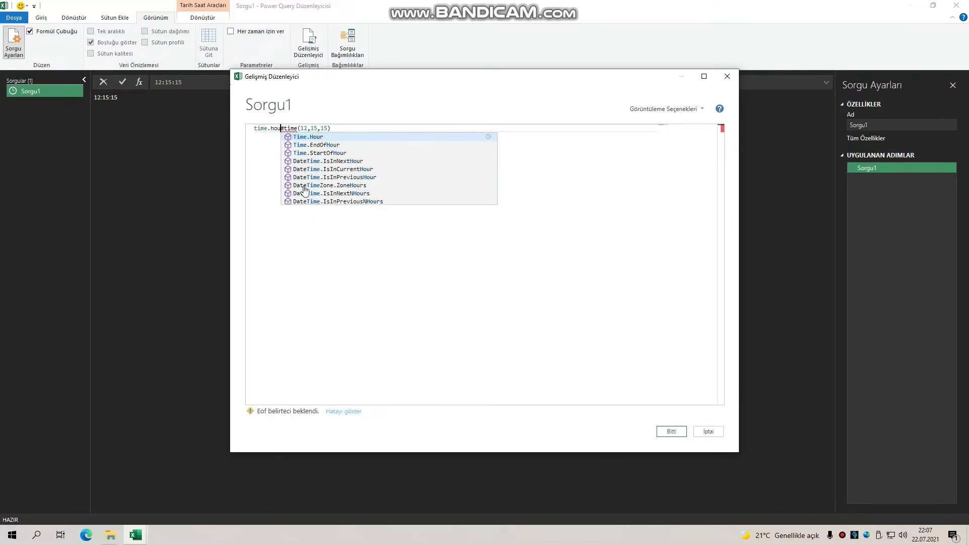
key(Tab)
text(()
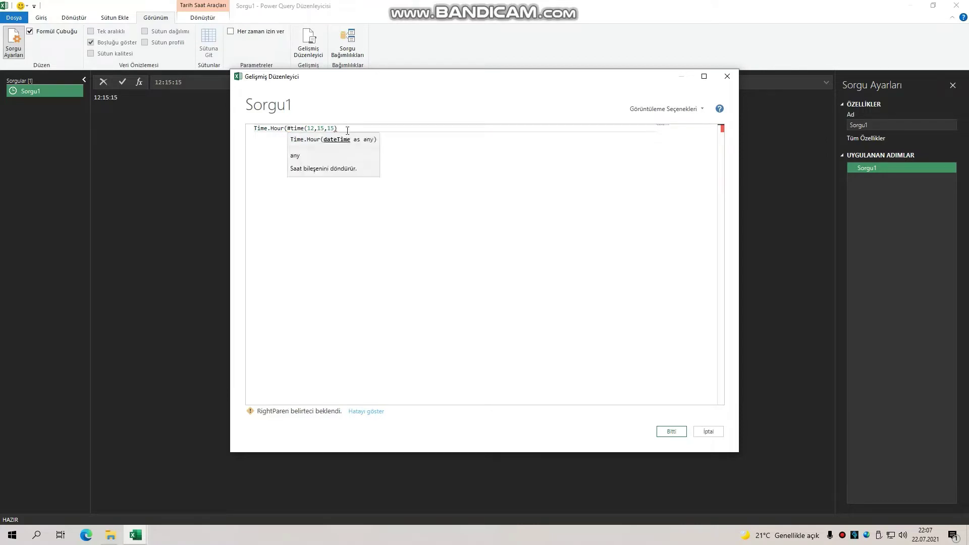
click(348, 128)
text())
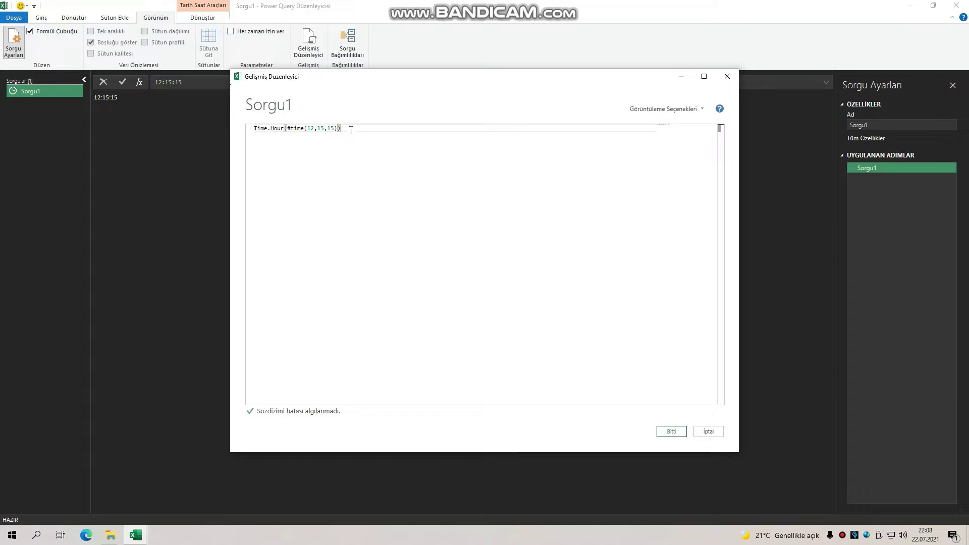
click(669, 433)
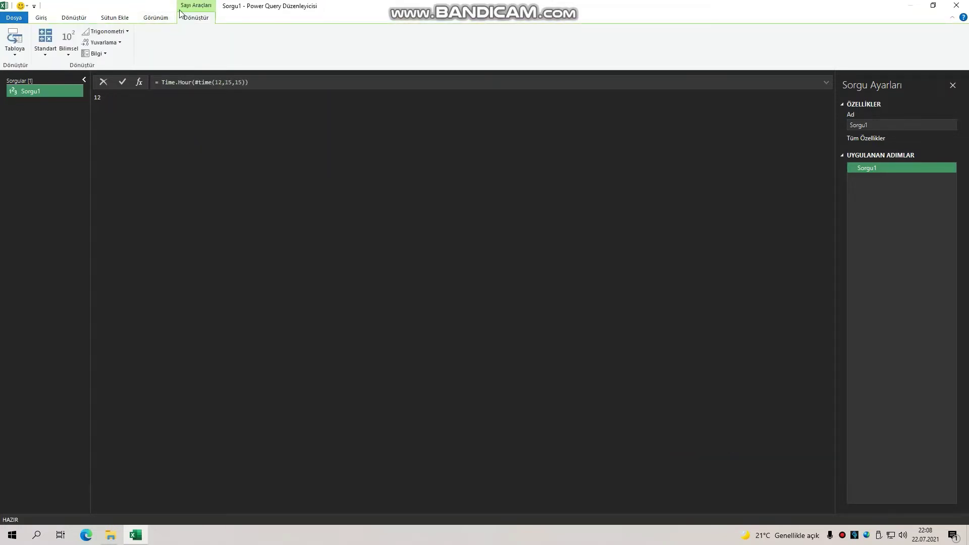
click(155, 17)
click(308, 43)
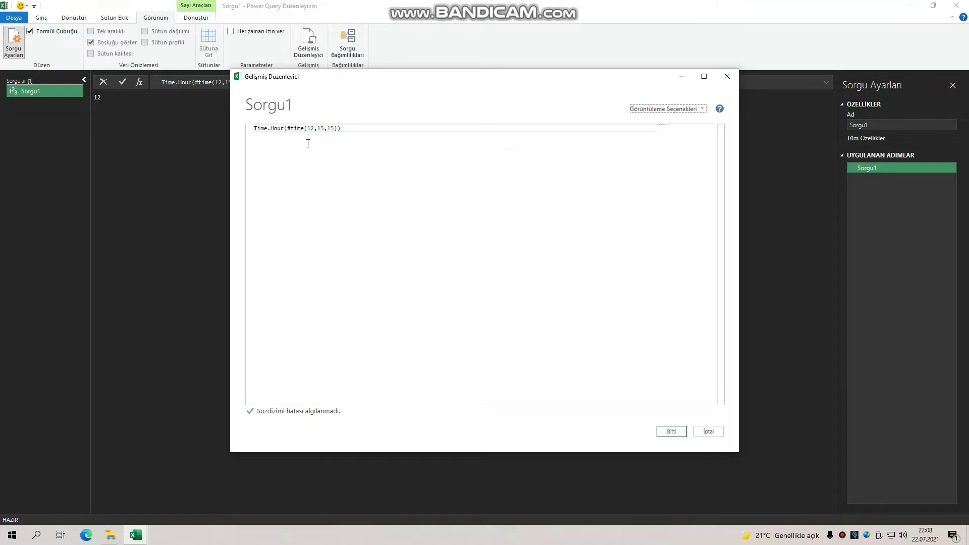
Replace Time.Hour with Time.Minute so 12:15:15 previews 15, then reopen the Advanced Editor
double_click(279, 128)
text(min)
key(Tab)
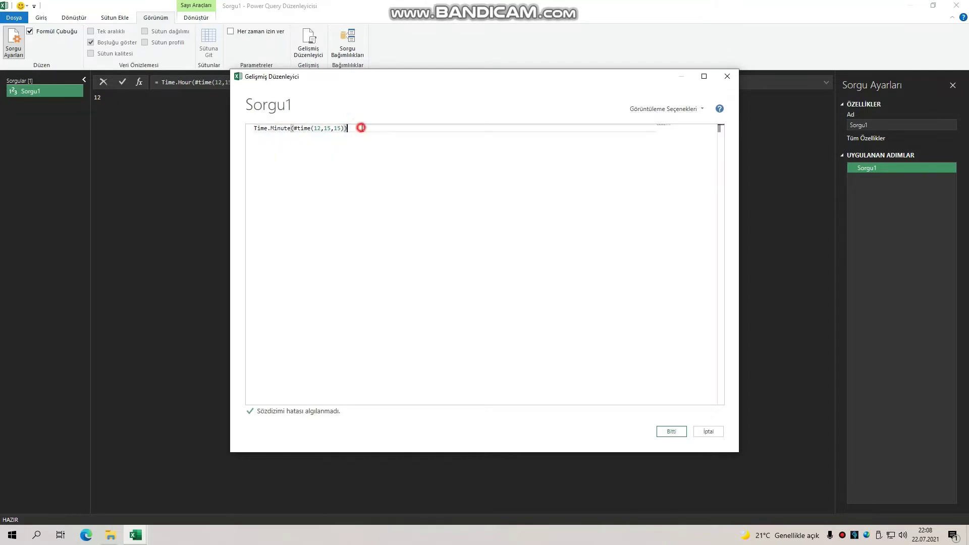
click(672, 433)
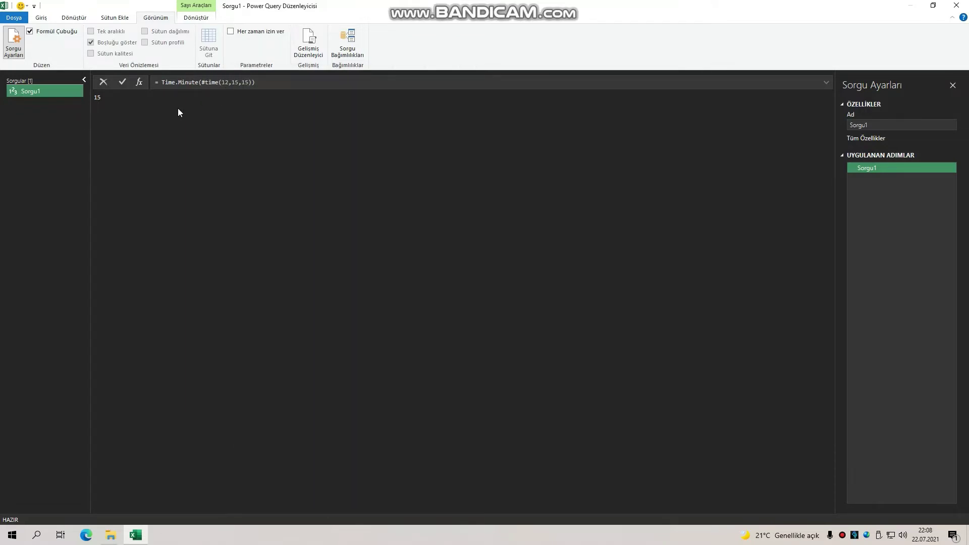
click(308, 42)
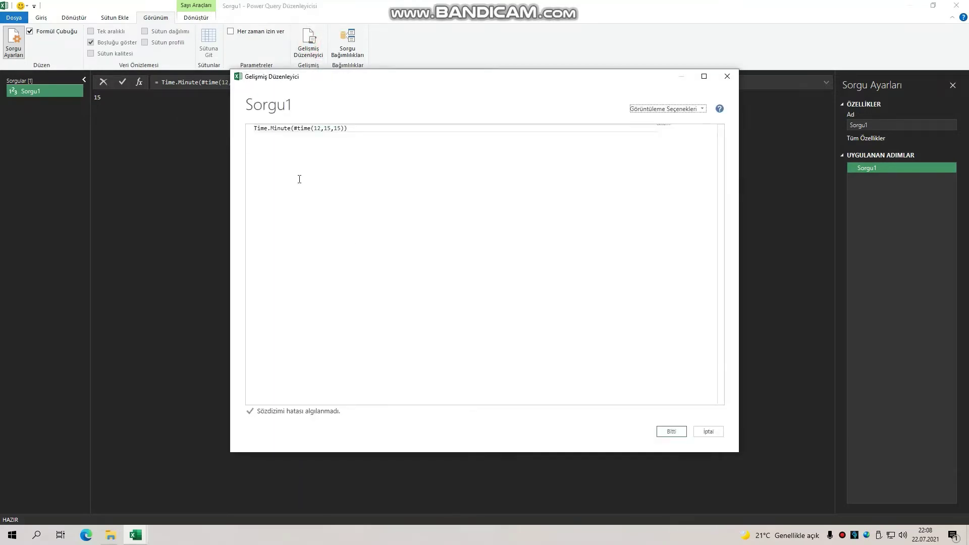
Swap Time.Minute for Time.ToRecord, previewing a record with Hour 12, Minute 15, Second 15
double_click(281, 129)
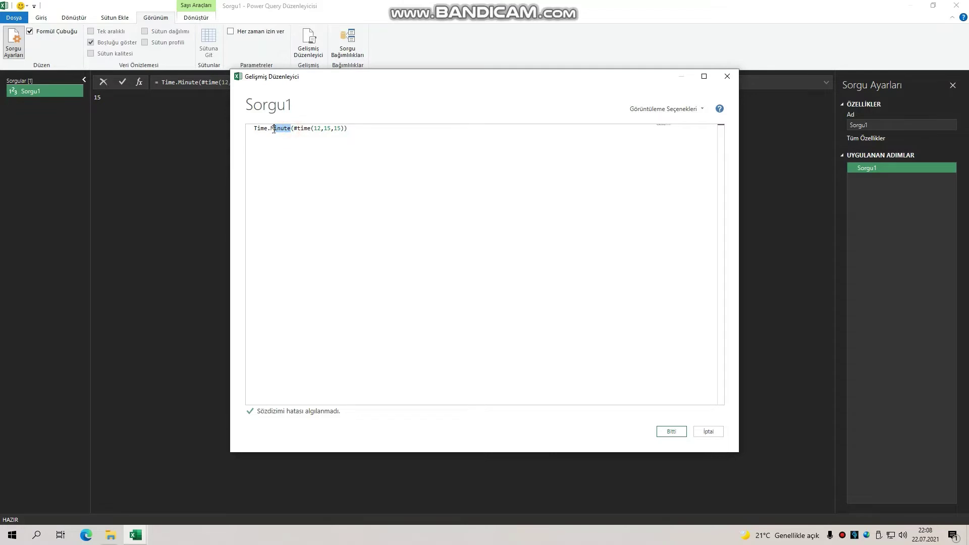
text(to)
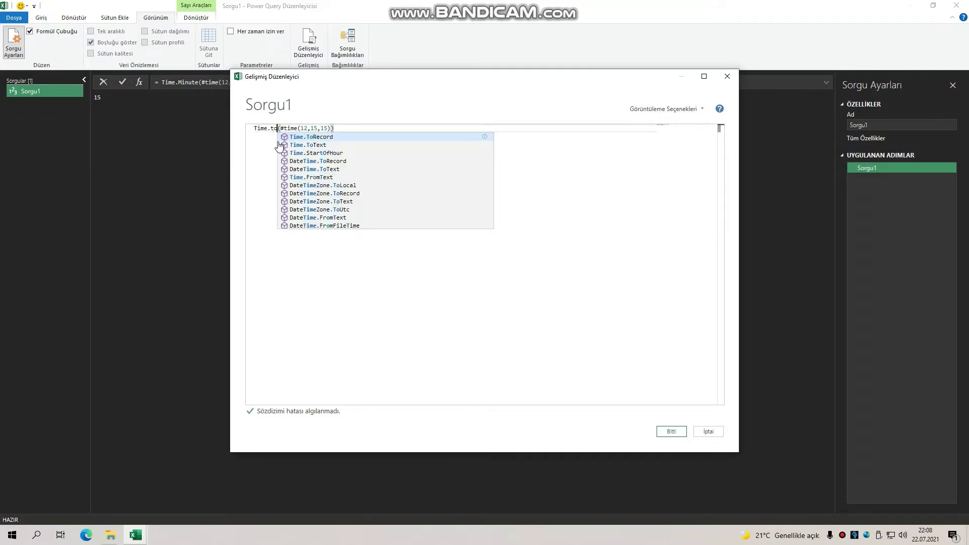
click(303, 137)
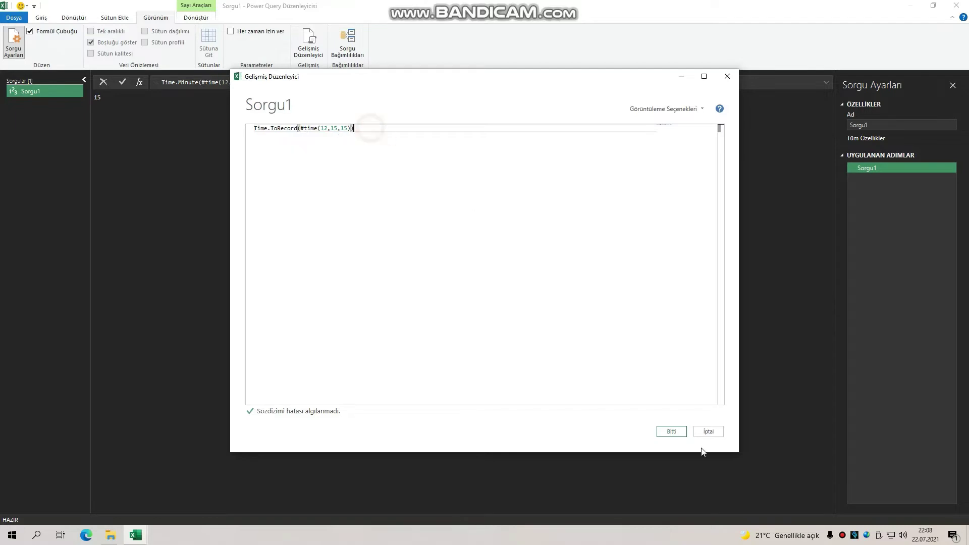
click(671, 431)
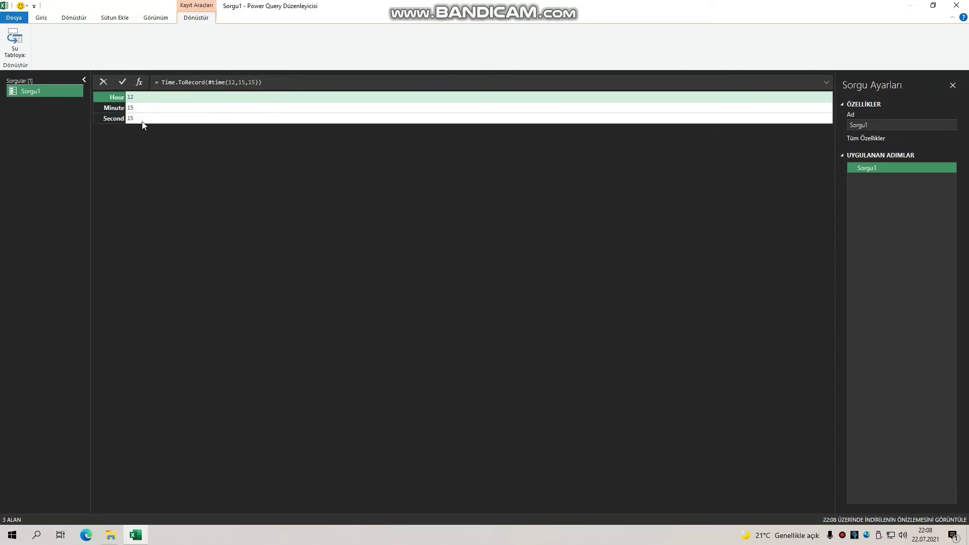
Reopen the Advanced Editor from the Görünüm tab and place the cursor after the Time.ToRecord line
click(156, 18)
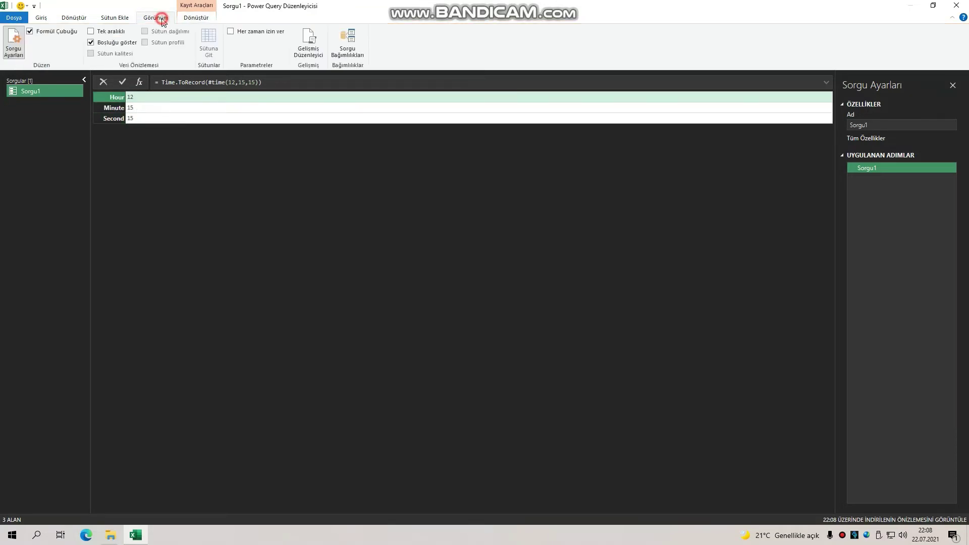
click(309, 43)
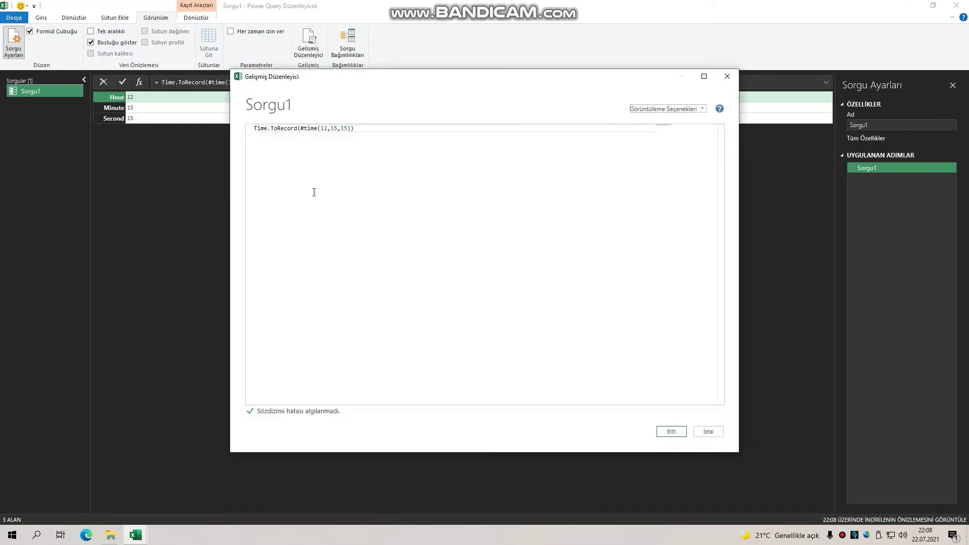
click(376, 130)
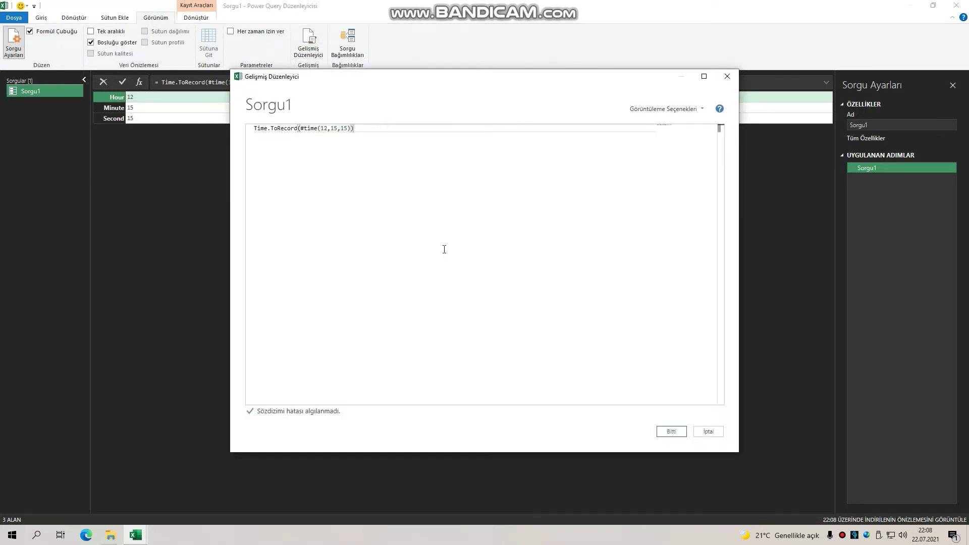